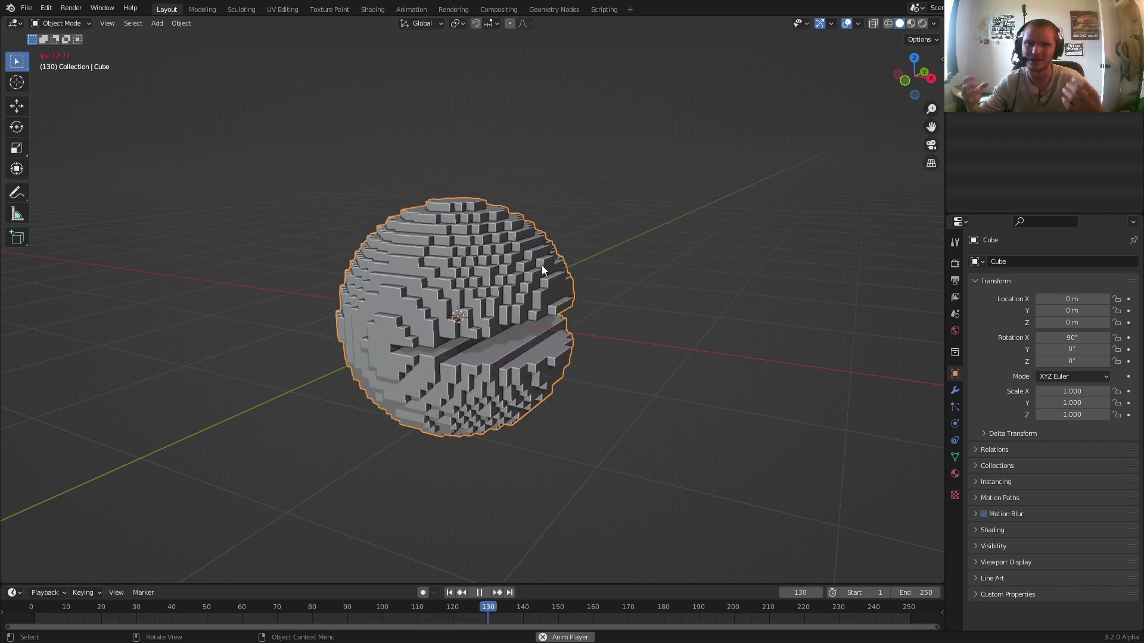
Step: Stop the animation playback and start a new General file without saving the changes to pac-man.blend
{"action": "key", "text": "space"}
{"action": "key", "text": "ctrl+n"}
{"action": "left_click", "coordinate": [426, 212]}
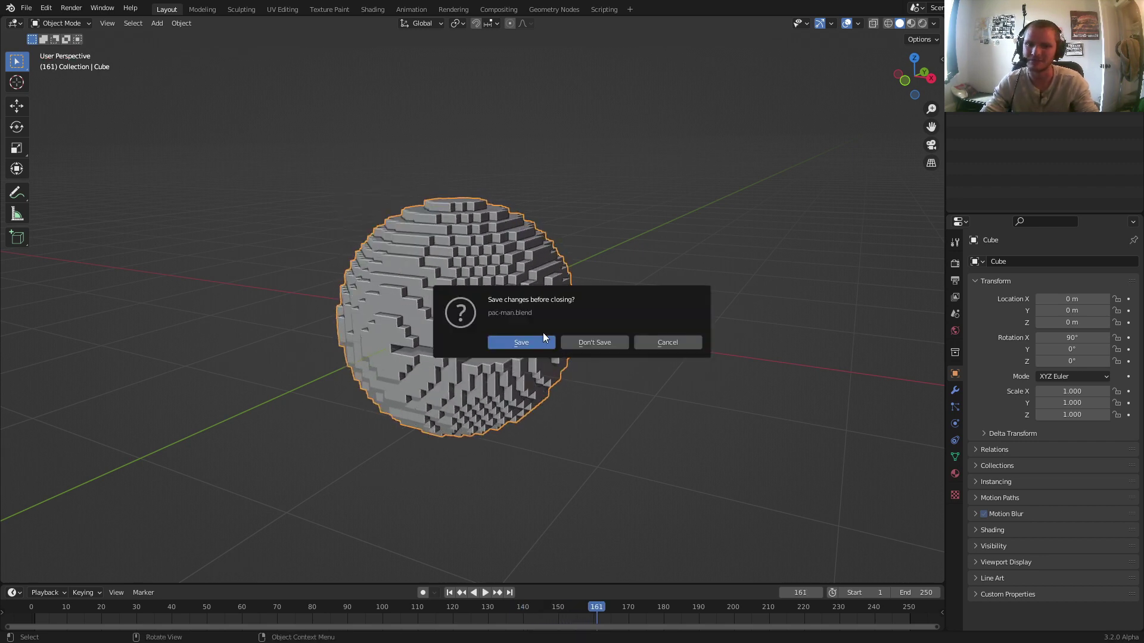
{"action": "left_click", "coordinate": [599, 347]}
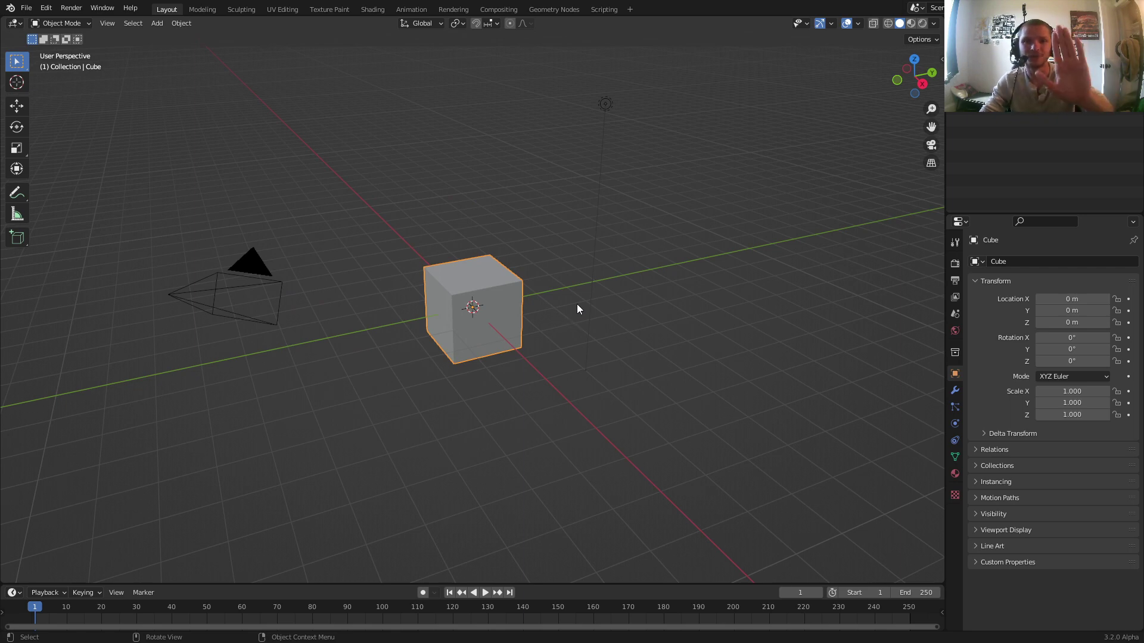
Step: Switch to the Geometry Nodes workspace and replace the default cube with a newly added cube
{"action": "left_click", "coordinate": [542, 9]}
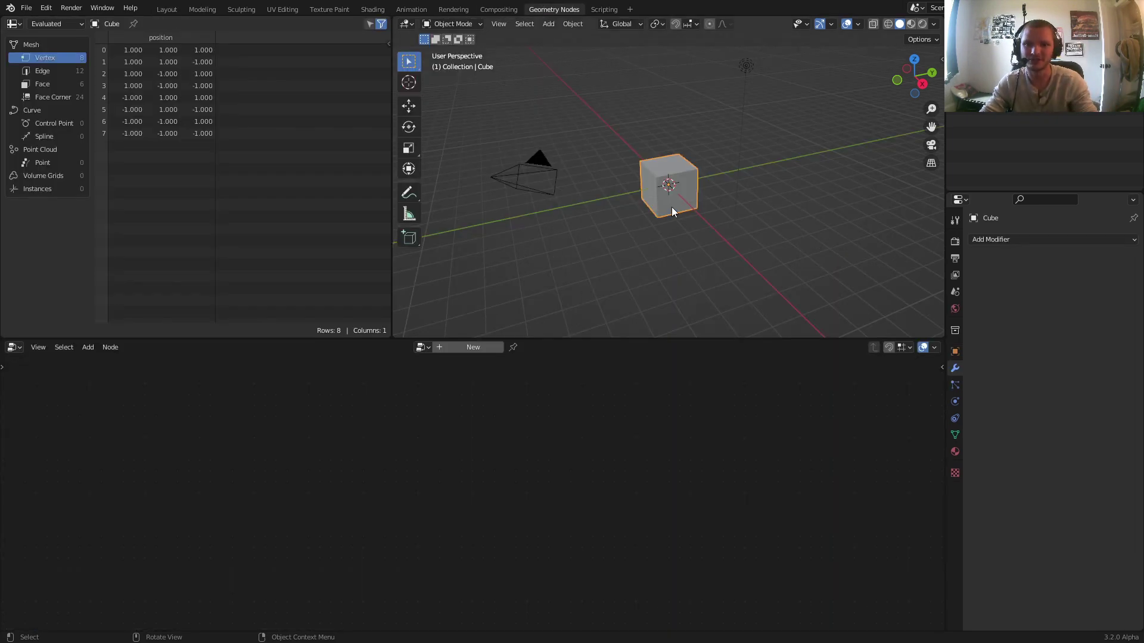
{"action": "key", "text": "Delete"}
{"action": "key", "text": "shift+a"}
{"action": "left_click", "coordinate": [719, 211]}
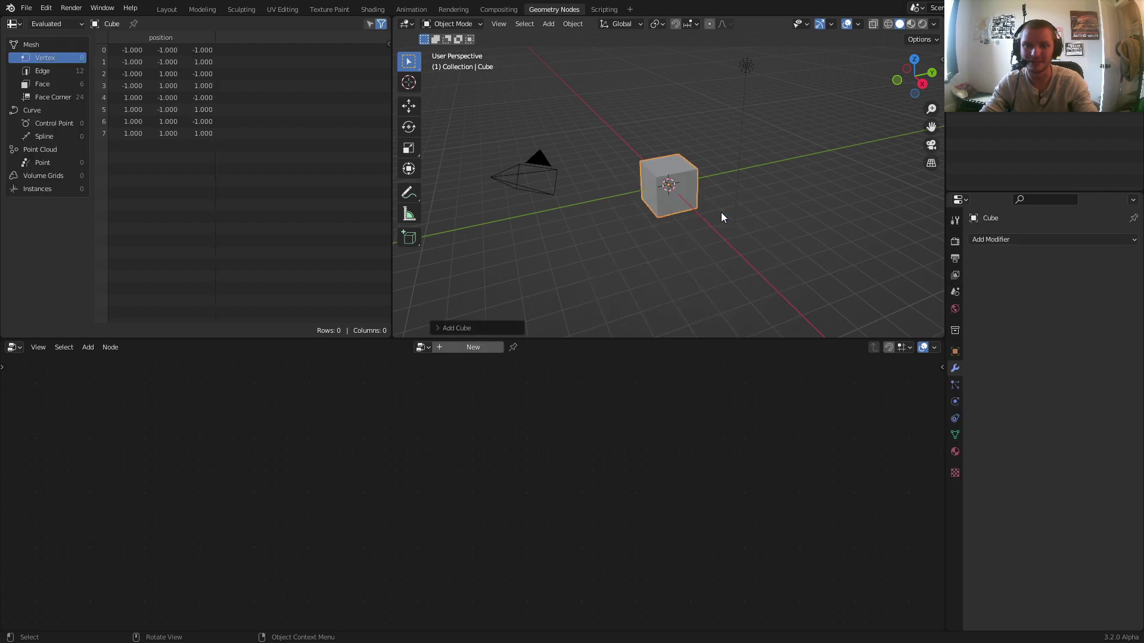
Step: Create a new geometry node tree for the cube and delete its Group Input node
{"action": "left_click", "coordinate": [451, 346]}
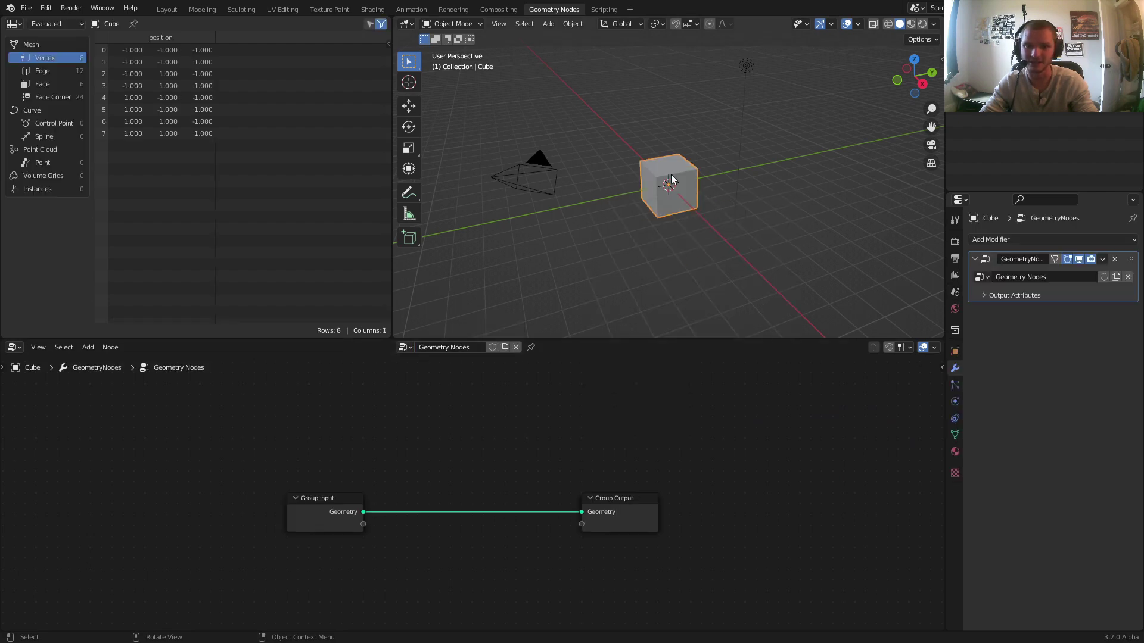
{"action": "scroll", "coordinate": [678, 176], "scroll_direction": "up", "scroll_amount": 4}
{"action": "left_click_drag", "start_coordinate": [442, 570], "coordinate": [269, 462]}
{"action": "key", "text": "Delete"}
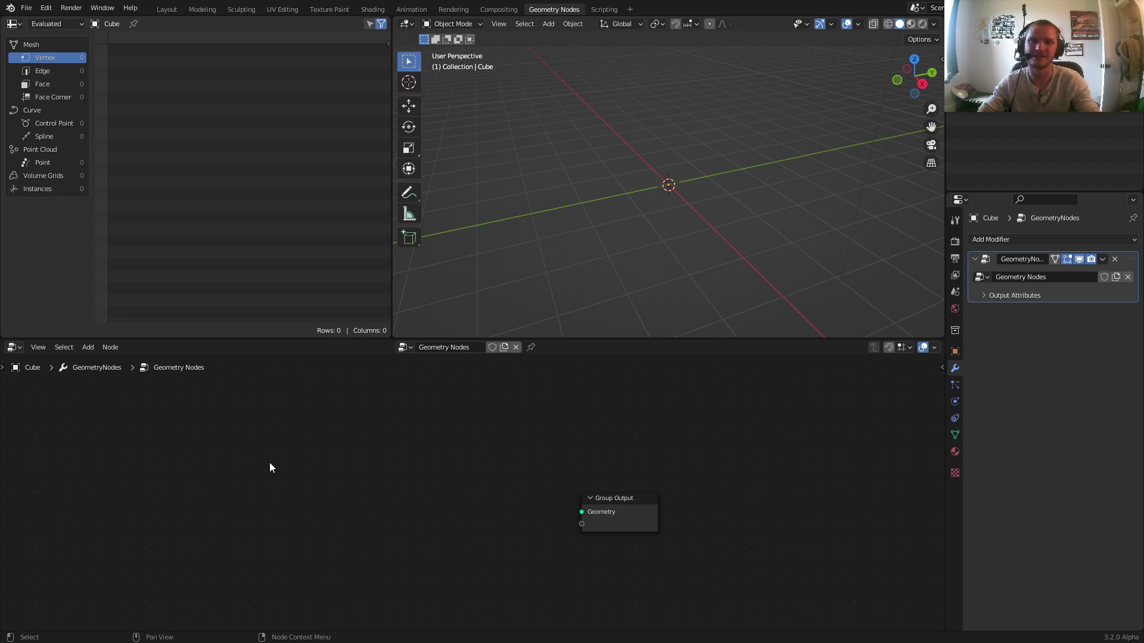
Step: Add a UV Sphere node and connect its mesh to the Group Output
{"action": "key", "text": "shift+a"}
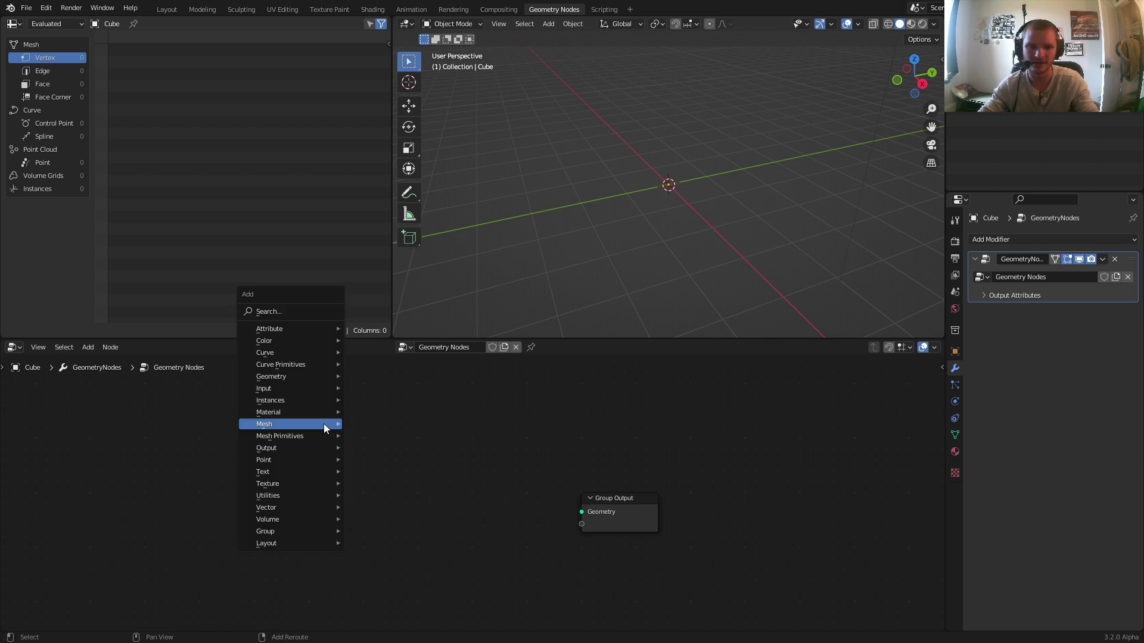
{"action": "left_click", "coordinate": [282, 312]}
{"action": "type", "text": "uv sp"}
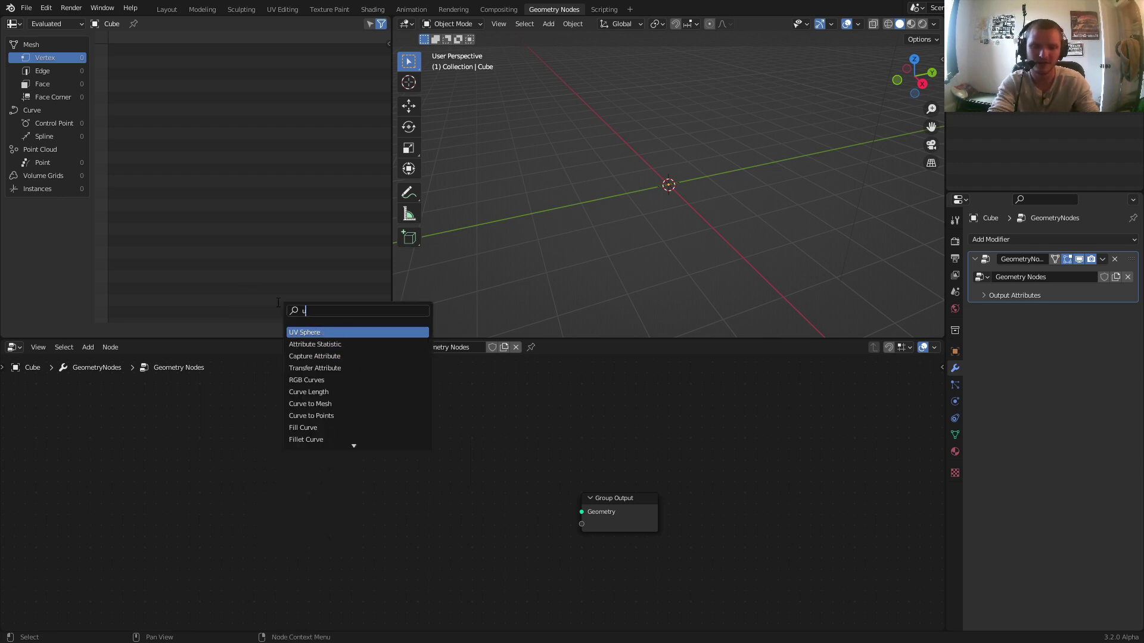
{"action": "key", "text": "Return"}
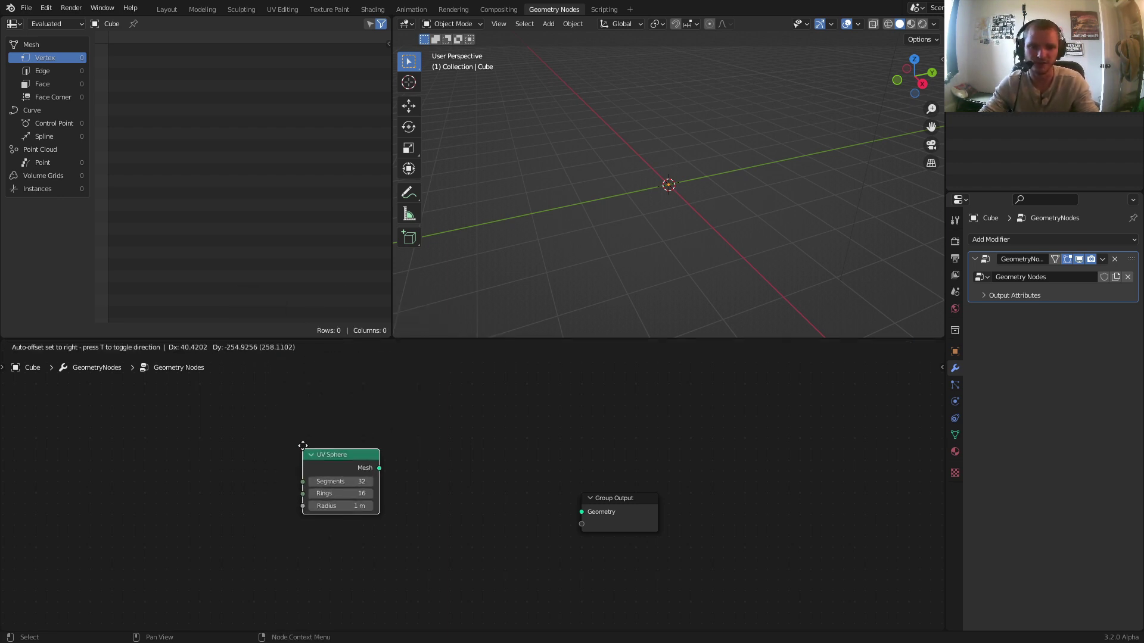
{"action": "left_click", "coordinate": [298, 465]}
{"action": "left_click", "coordinate": [360, 481], "text": "ctrl+shift"}
{"action": "scroll", "coordinate": [702, 173], "scroll_direction": "up", "scroll_amount": 3}
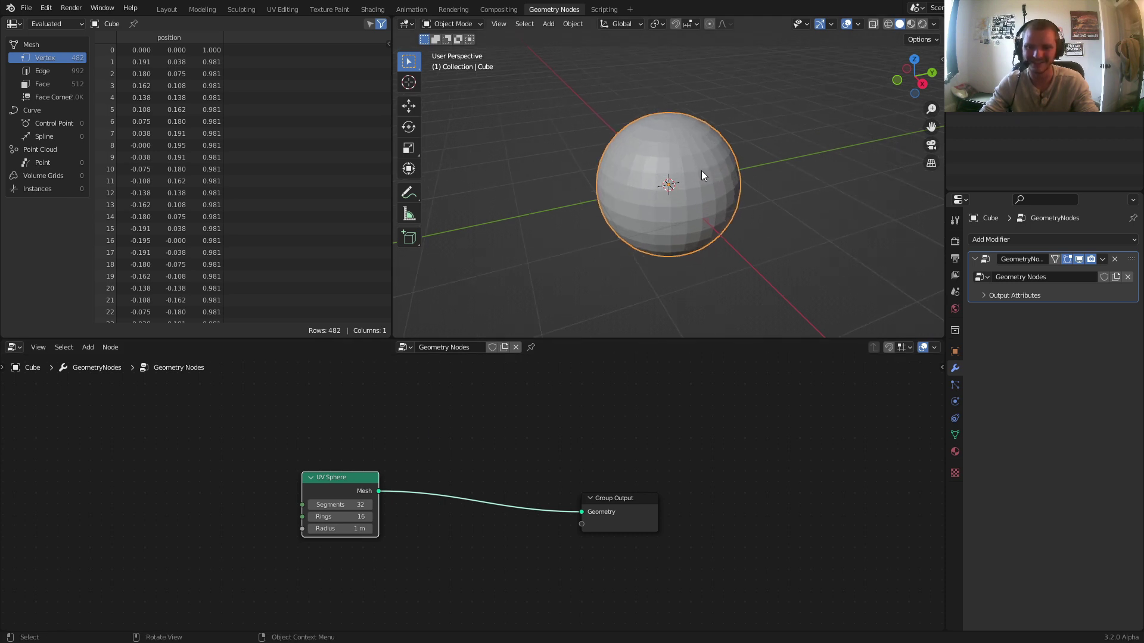
Step: In top view, annotate two lines diverging from the sphere's centre to outline an open mouth
{"action": "left_click", "coordinate": [914, 57]}
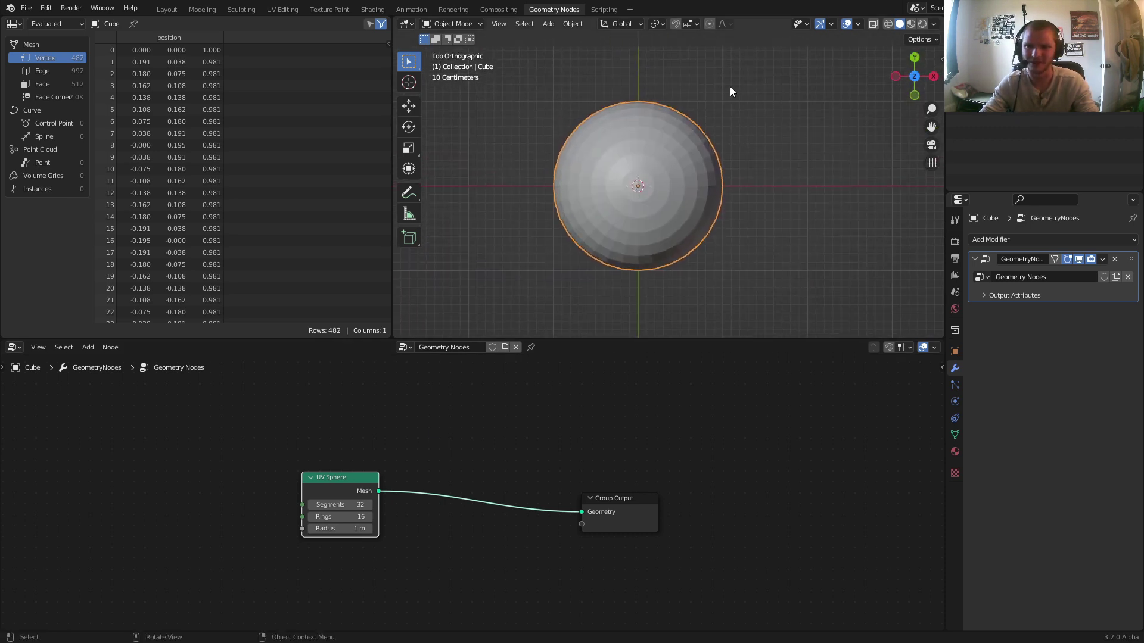
{"action": "left_click_drag", "start_coordinate": [728, 88], "coordinate": [665, 154]}
{"action": "left_click_drag", "start_coordinate": [684, 209], "coordinate": [776, 242]}
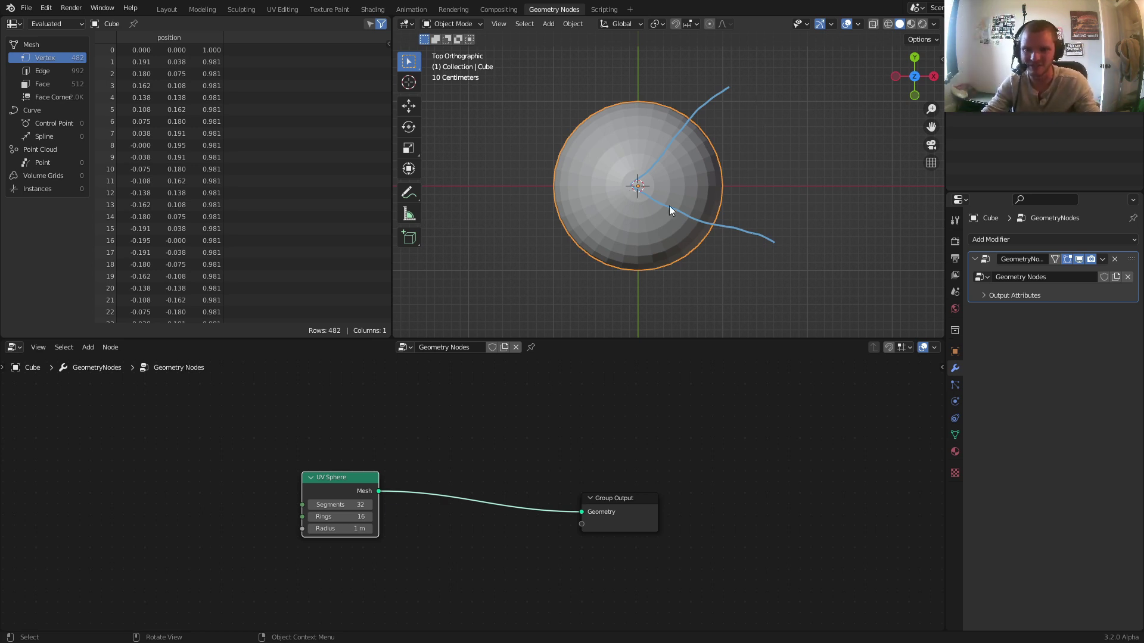
Step: Add a Mesh Line node beside the UV Sphere node and set its count to 3
{"action": "middle_click_drag", "start_coordinate": [427, 477], "coordinate": [513, 470]}
{"action": "key", "text": "shift+a"}
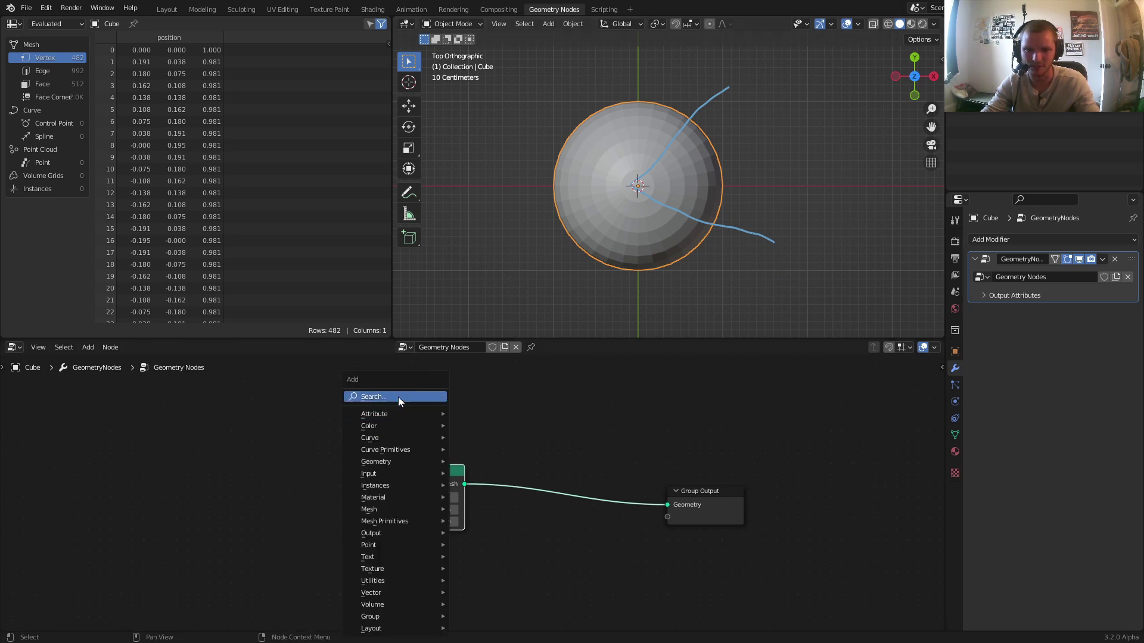
{"action": "left_click", "coordinate": [395, 393]}
{"action": "type", "text": "mesh line"}
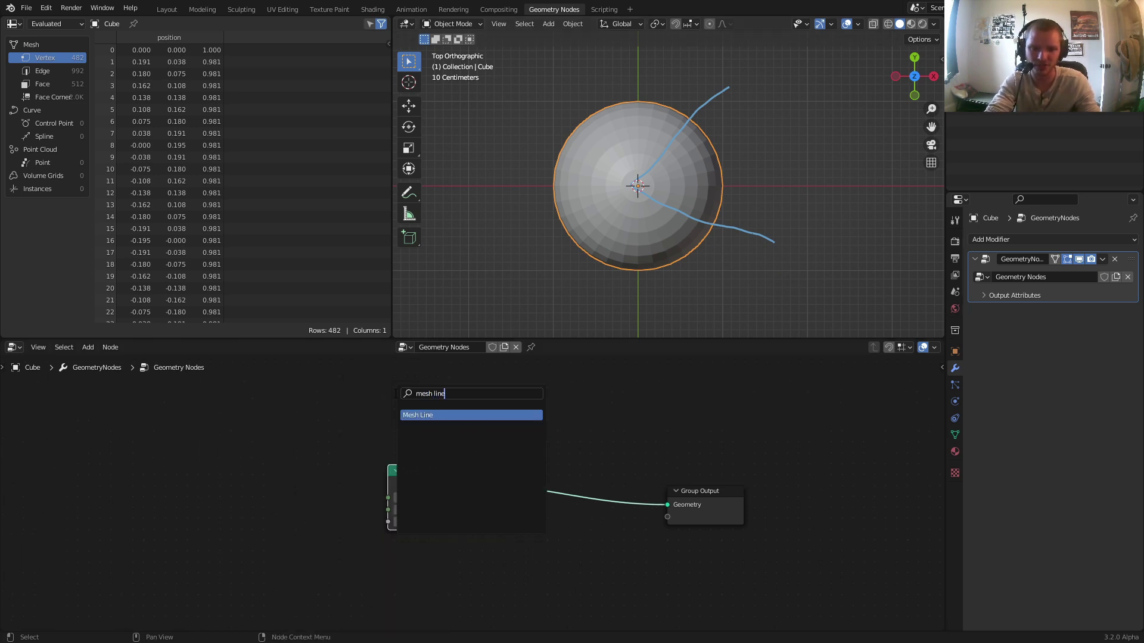
{"action": "key", "text": "Return"}
{"action": "left_click", "coordinate": [285, 426]}
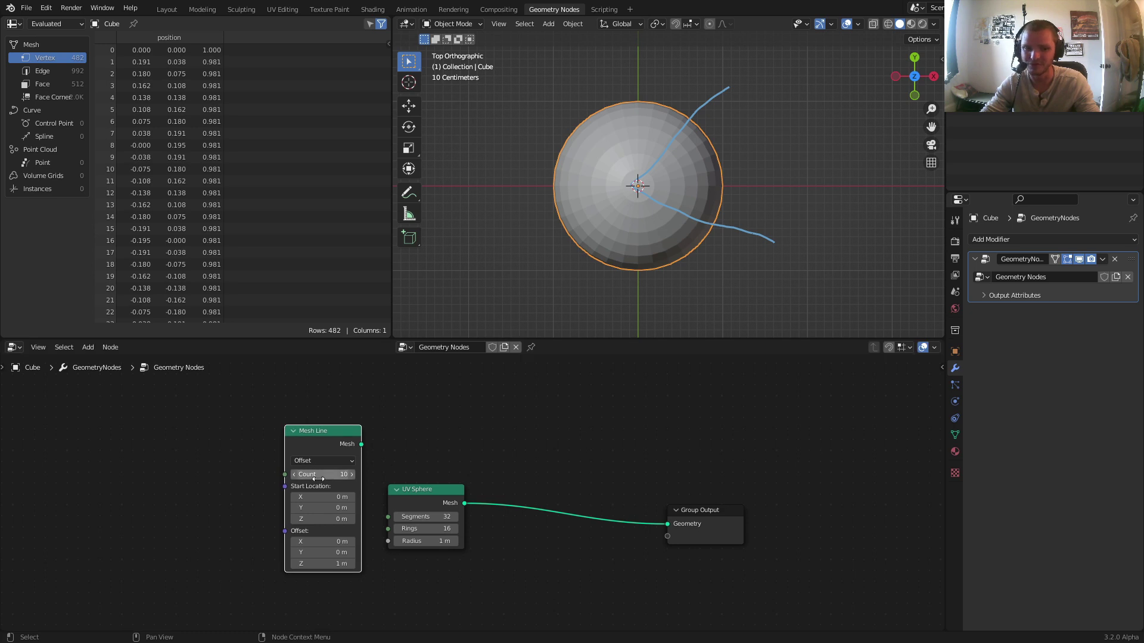
{"action": "left_click", "coordinate": [330, 476]}
{"action": "type", "text": "3"}
{"action": "key", "text": "Return"}
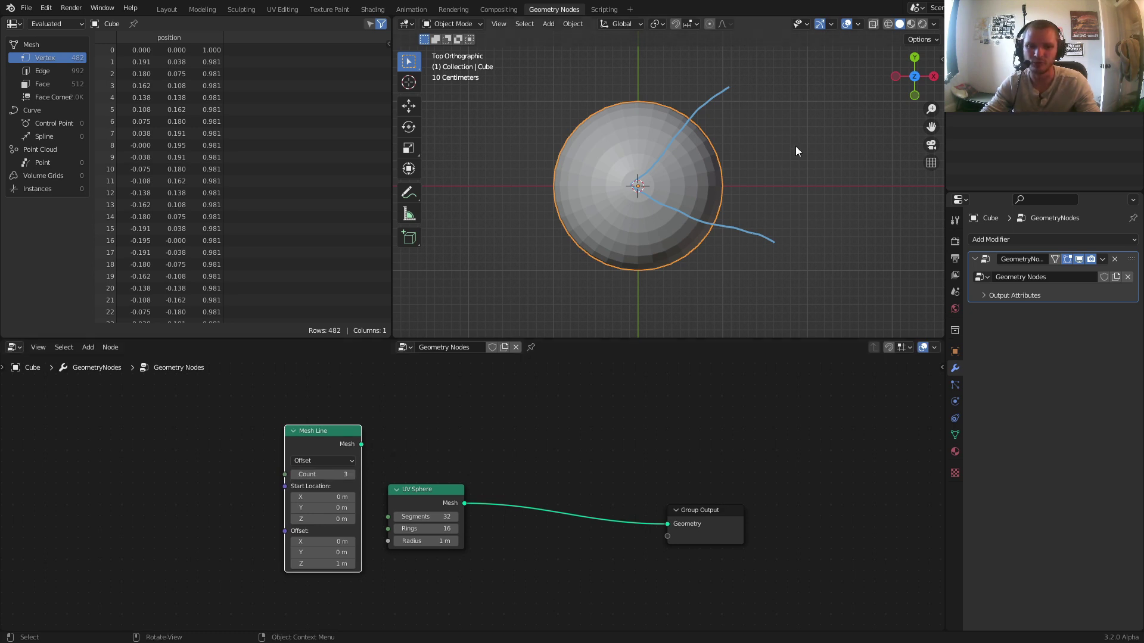
Step: Annotate marks at the outer ends and the centre corner of the sketched mouth lines
{"action": "scroll", "coordinate": [770, 108], "scroll_direction": "up", "scroll_amount": 1}
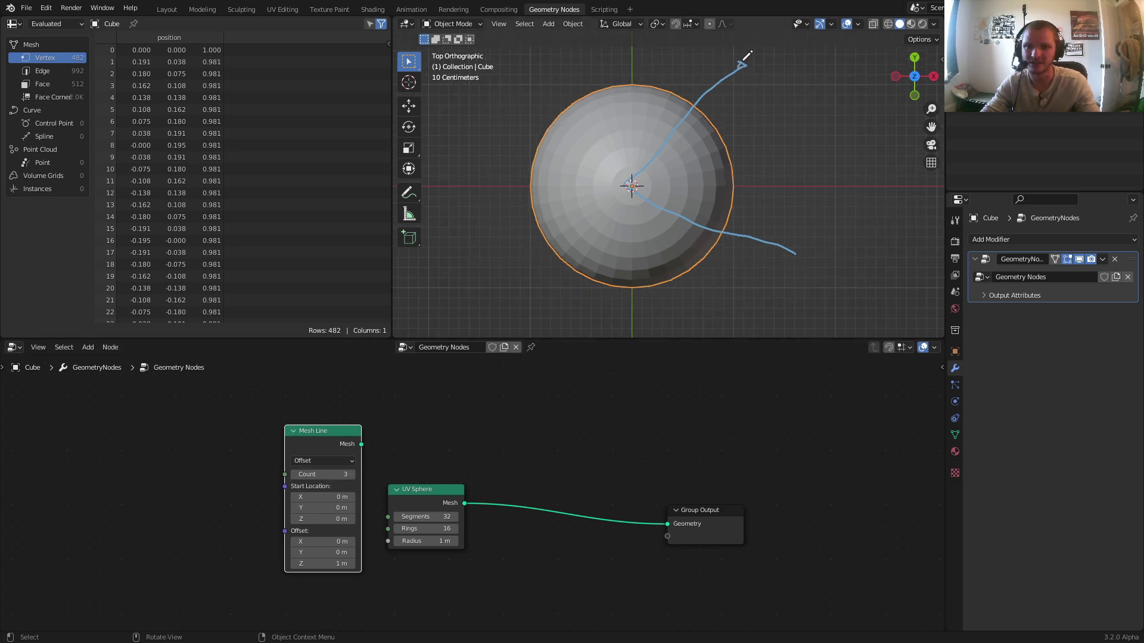
{"action": "left_click_drag", "start_coordinate": [623, 183], "coordinate": [631, 177]}
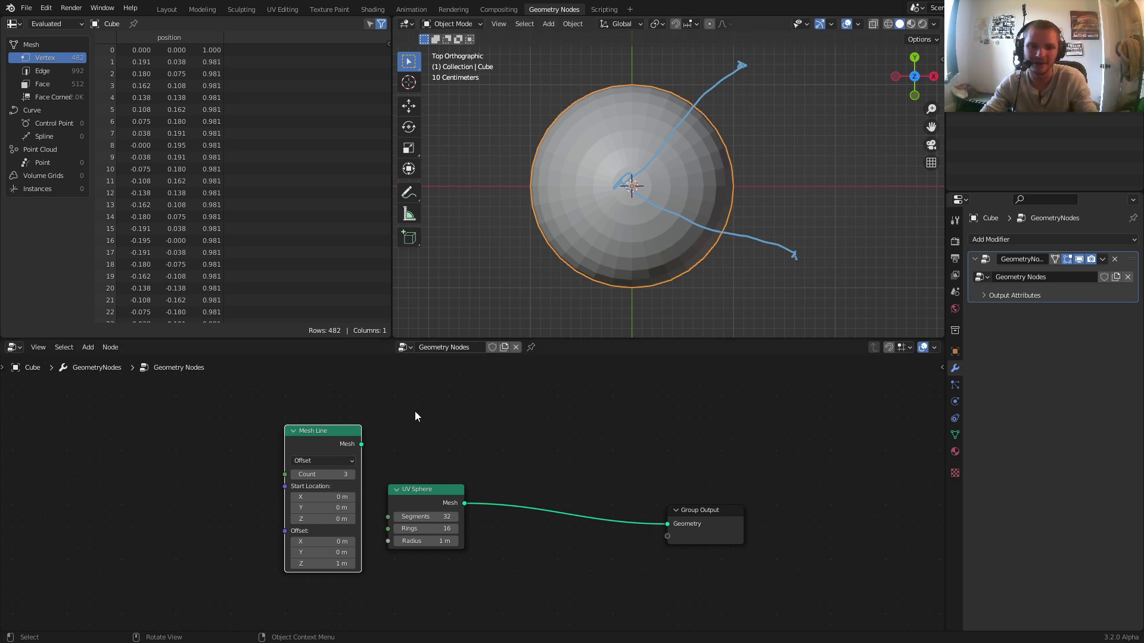
Step: Preview the Mesh Line through the Group Output and examine its direction from an angle and from the top
{"action": "left_click", "coordinate": [330, 449], "text": "ctrl+shift"}
{"action": "mouse_move", "coordinate": [602, 249]}
{"action": "middle_mouse_down"}
{"action": "mouse_move", "coordinate": [639, 105]}
{"action": "mouse_move", "coordinate": [638, 170]}
{"action": "middle_mouse_up"}
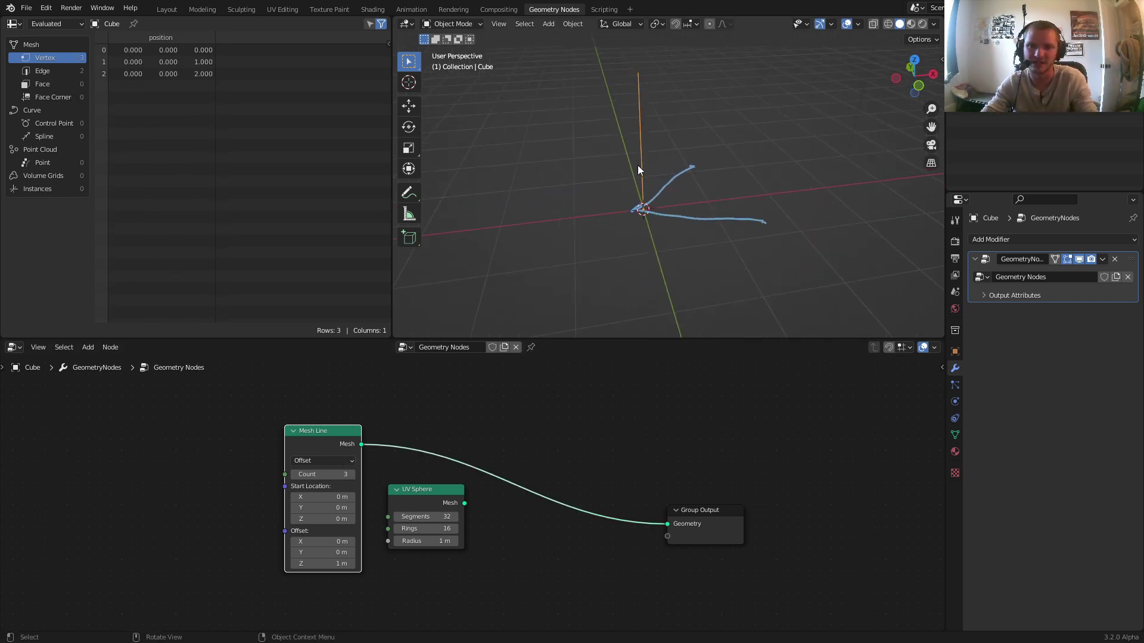
{"action": "left_click", "coordinate": [915, 57]}
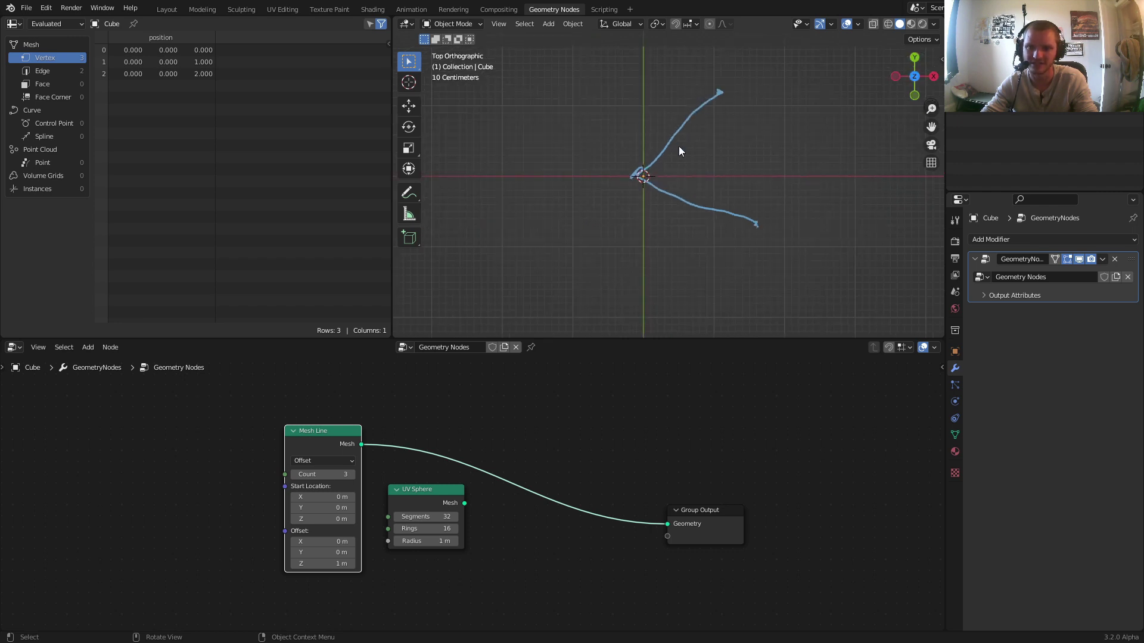
Step: Reconnect the UV Sphere to the Group Output and move the UV Sphere and Mesh Line nodes apart
{"action": "left_click", "coordinate": [428, 501], "text": "ctrl+shift"}
{"action": "left_click_drag", "start_coordinate": [427, 490], "coordinate": [459, 399]}
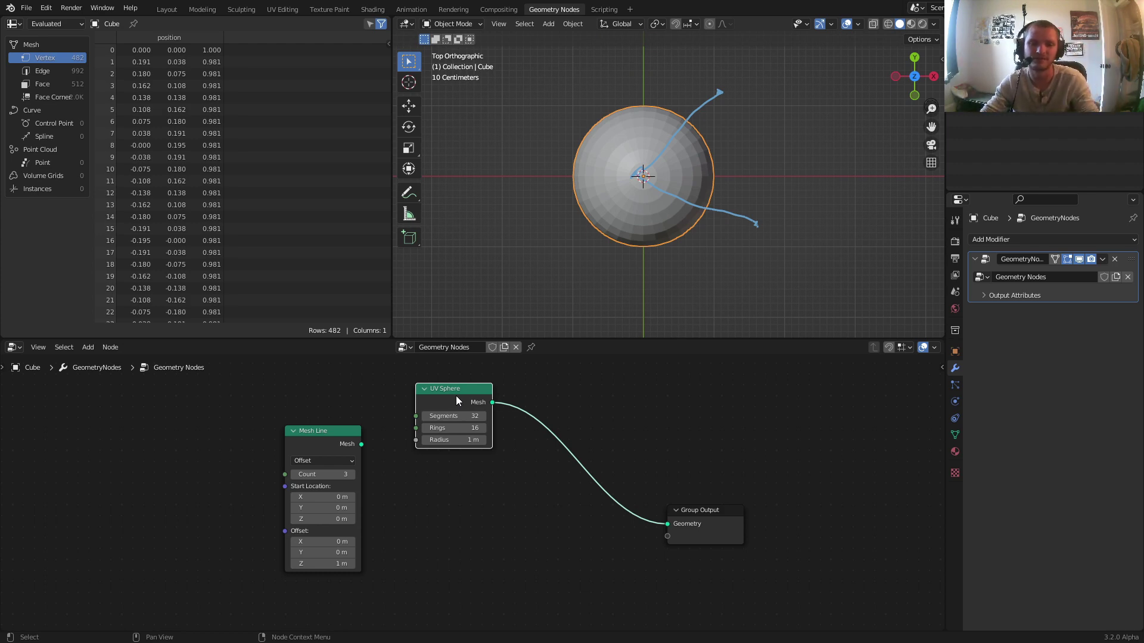
{"action": "left_click_drag", "start_coordinate": [330, 451], "coordinate": [258, 511]}
Step: Add a Set Position node, feed the Mesh Line into its geometry input, and space the two nodes apart
{"action": "middle_click_drag", "start_coordinate": [268, 503], "coordinate": [345, 443]}
{"action": "key", "text": "shift+a"}
{"action": "left_click", "coordinate": [363, 392]}
{"action": "type", "text": "s"}
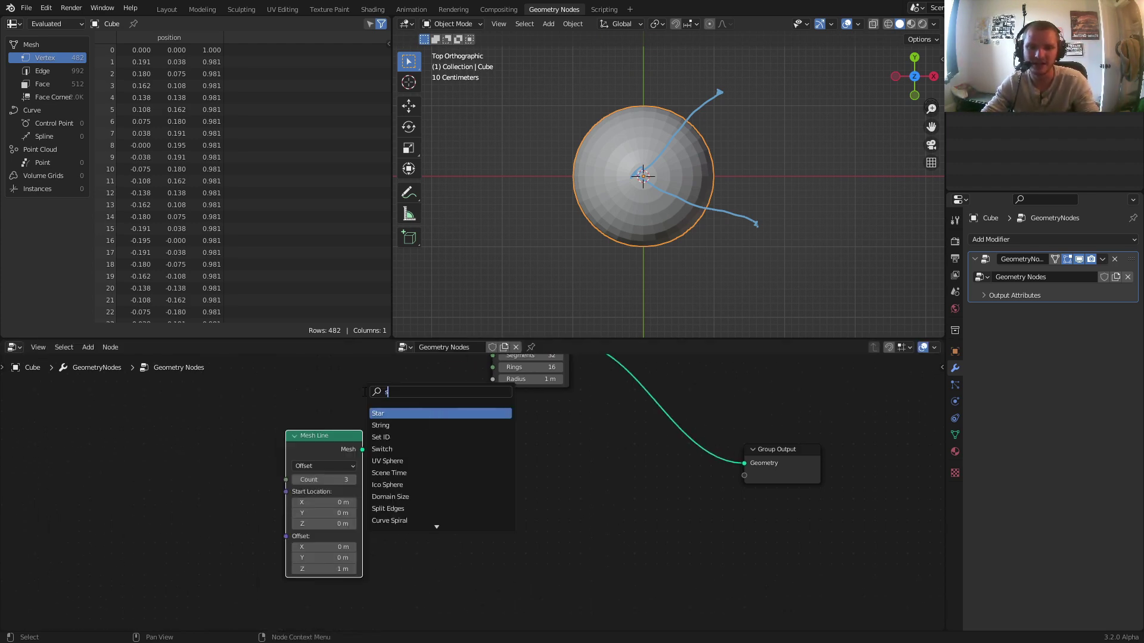
{"action": "type", "text": "et"}
{"action": "left_click", "coordinate": [390, 424]}
{"action": "left_click", "coordinate": [483, 458]}
{"action": "right_click_drag", "start_coordinate": [352, 454], "coordinate": [494, 460], "text": "alt"}
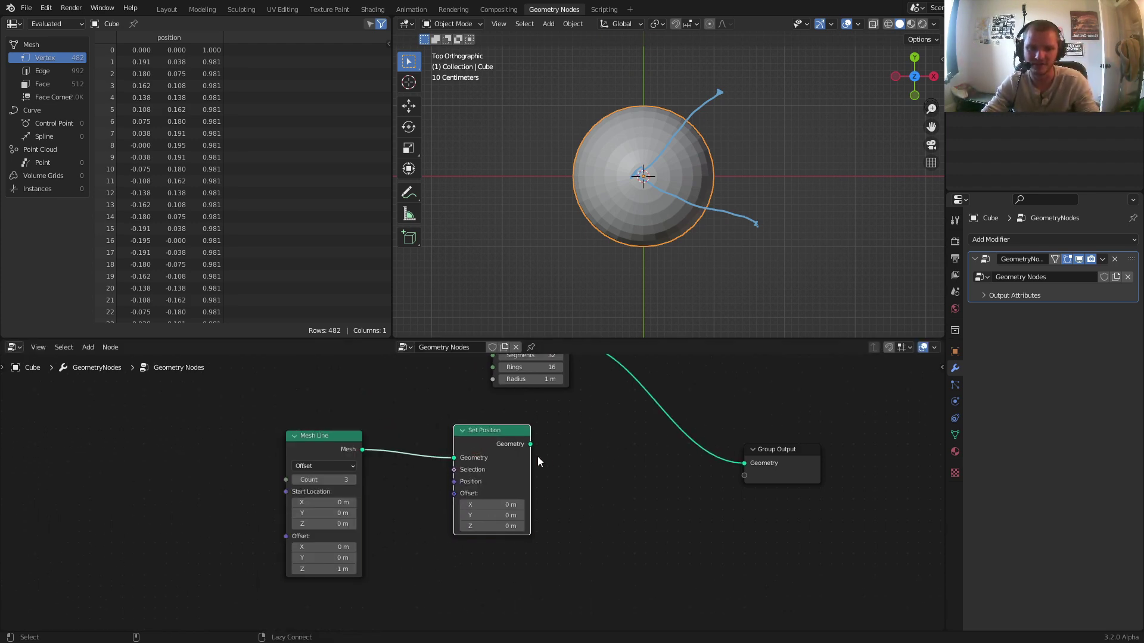
{"action": "left_click_drag", "start_coordinate": [307, 441], "coordinate": [123, 434]}
{"action": "left_click_drag", "start_coordinate": [482, 440], "coordinate": [470, 436]}
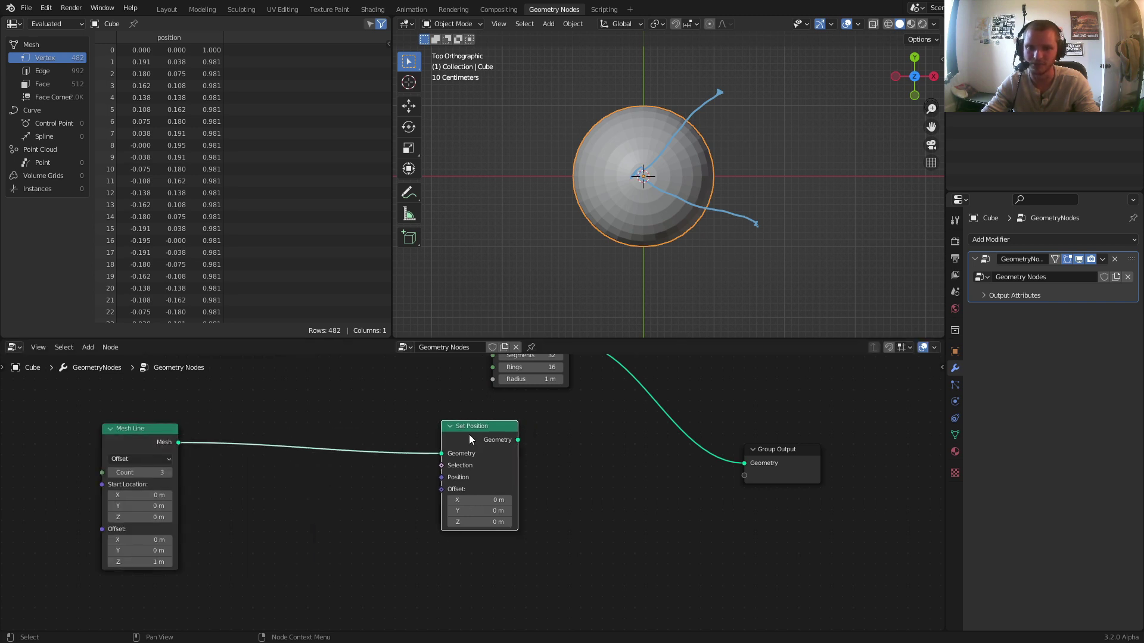
{"action": "middle_click_drag", "start_coordinate": [470, 434], "coordinate": [576, 401]}
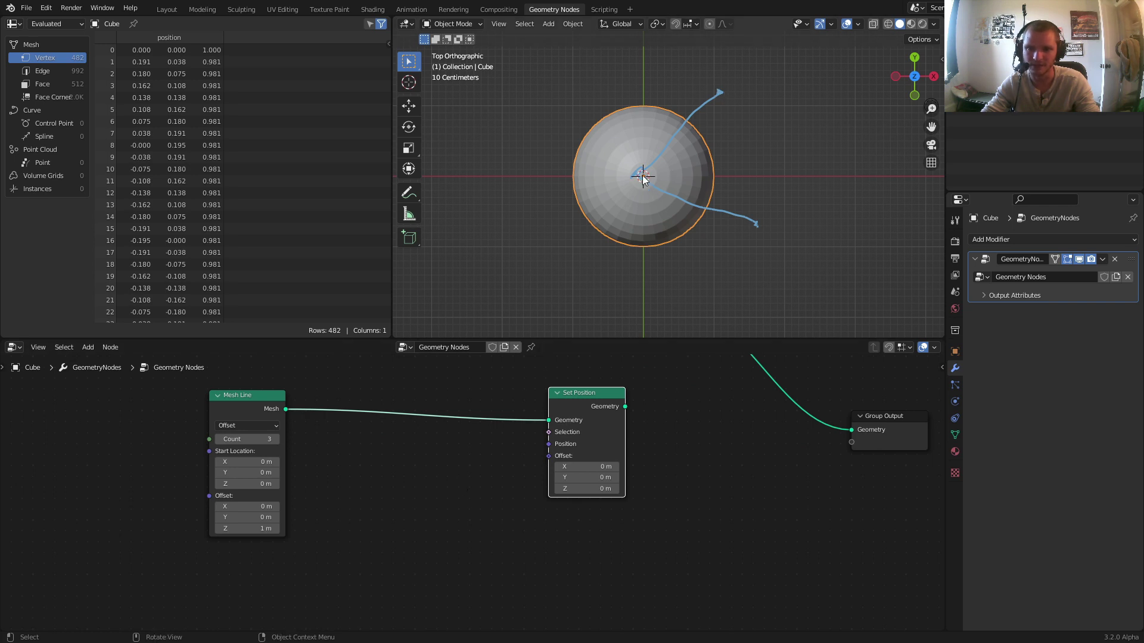
Step: Annotate a straight line from the centre along the X axis and a curved arrow sweeping upward from it
{"action": "mouse_move", "coordinate": [643, 175]}
{"action": "left_mouse_down"}
{"action": "mouse_move", "coordinate": [782, 177]}
{"action": "mouse_move", "coordinate": [748, 91]}
{"action": "mouse_move", "coordinate": [686, 64]}
{"action": "left_mouse_up"}
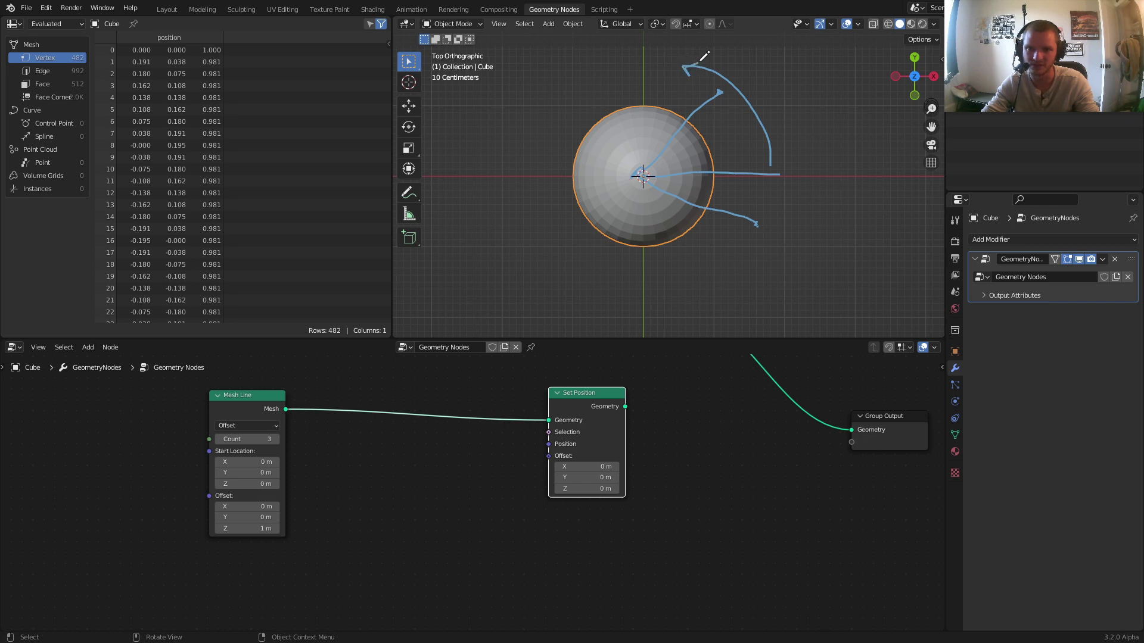
Step: Add an Index node between the Mesh Line and Set Position nodes
{"action": "scroll", "coordinate": [431, 495], "scroll_direction": "up", "scroll_amount": 1}
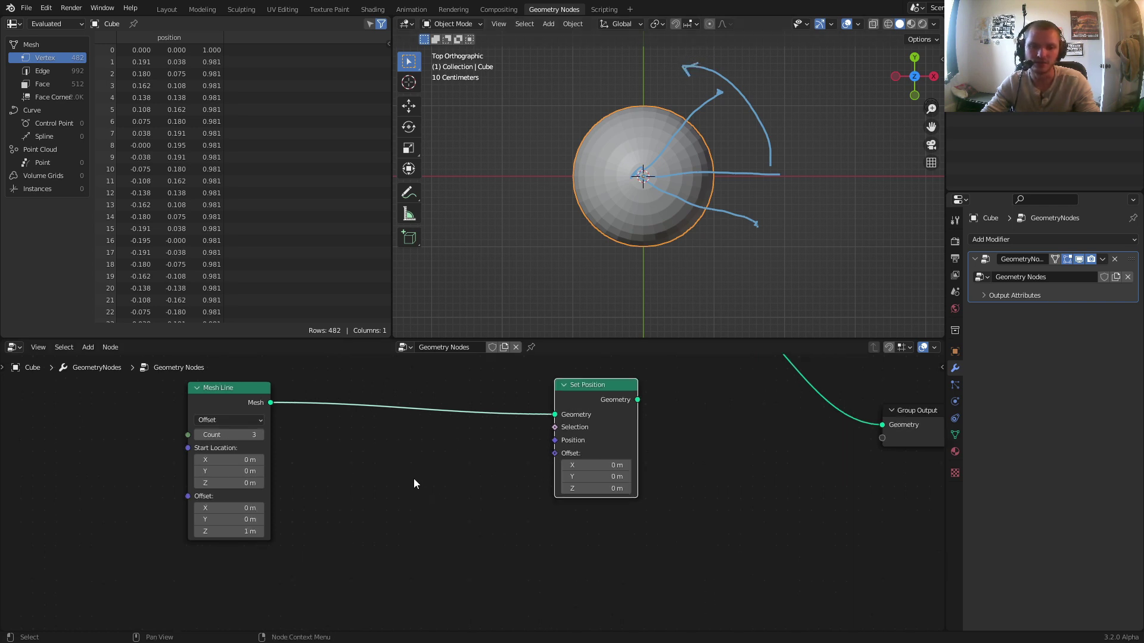
{"action": "key", "text": "shift+a"}
{"action": "left_click", "coordinate": [352, 395]}
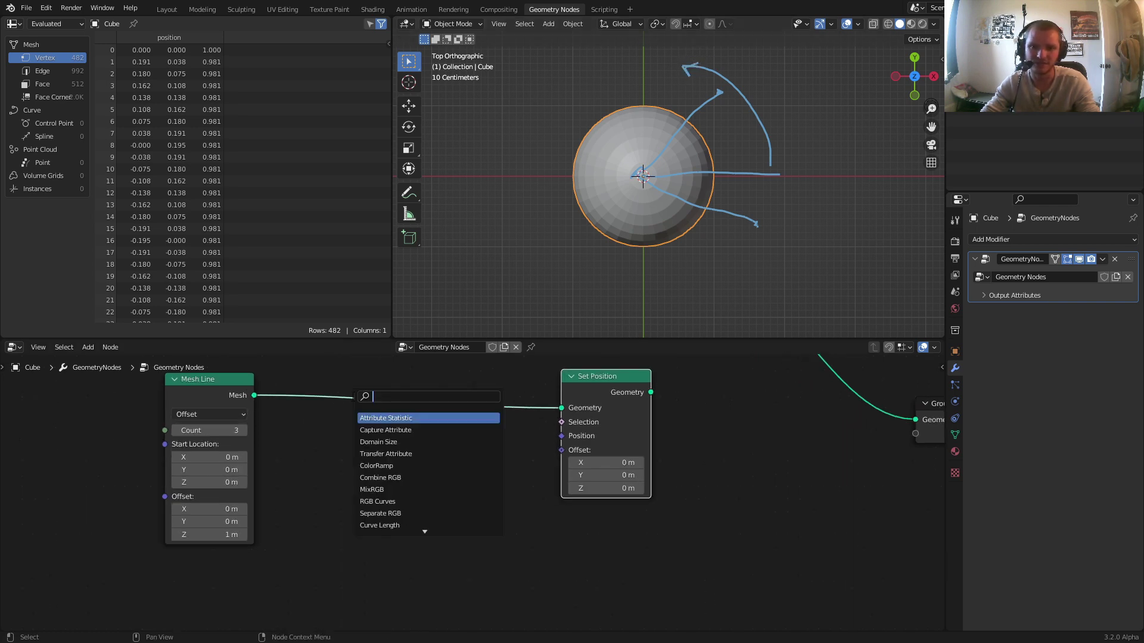
{"action": "type", "text": "index"}
{"action": "key", "text": "Return"}
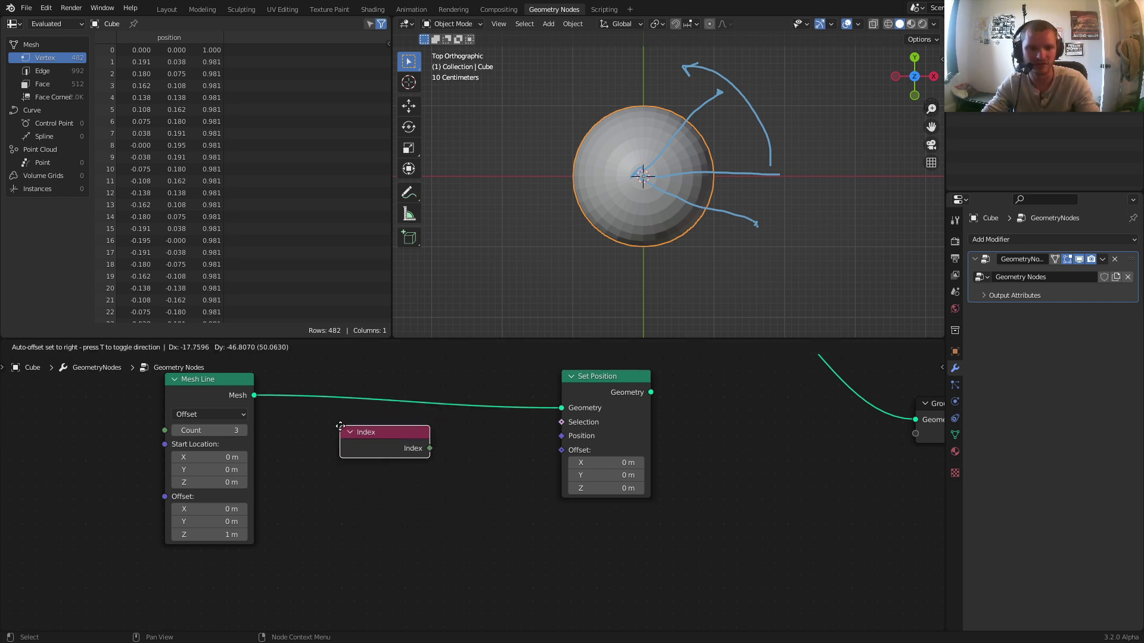
{"action": "left_click", "coordinate": [343, 432]}
Step: Connect the Mesh Line to the Group Output and reposition the Mesh Line and Index nodes
{"action": "left_click", "coordinate": [237, 406], "text": "ctrl+shift"}
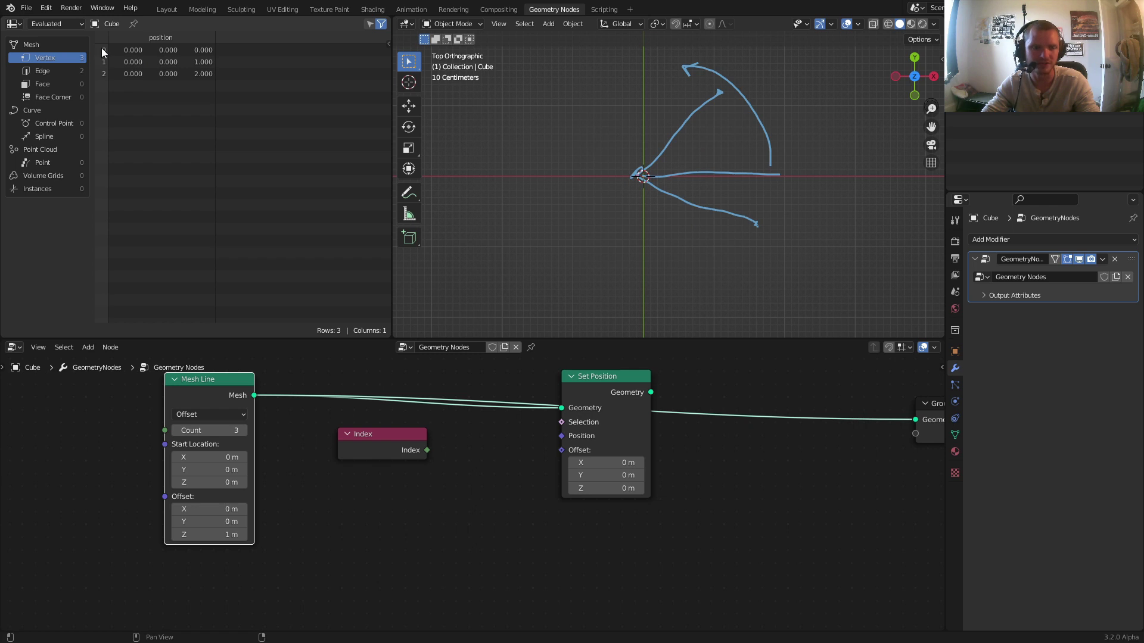
{"action": "left_click_drag", "start_coordinate": [209, 381], "coordinate": [130, 383]}
{"action": "left_click_drag", "start_coordinate": [345, 441], "coordinate": [257, 503]}
Step: Add an integer Equal comparison fed by the Index node, and move both nodes below the Mesh Line
{"action": "key", "text": "shift+a"}
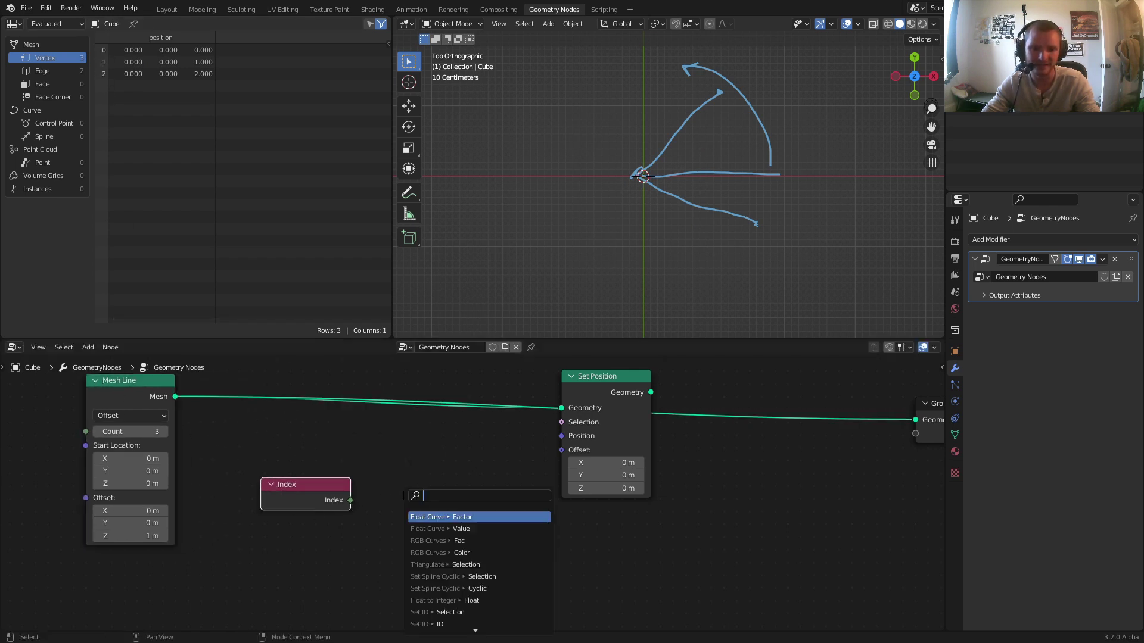
{"action": "type", "text": "equal"}
{"action": "key", "text": "Return"}
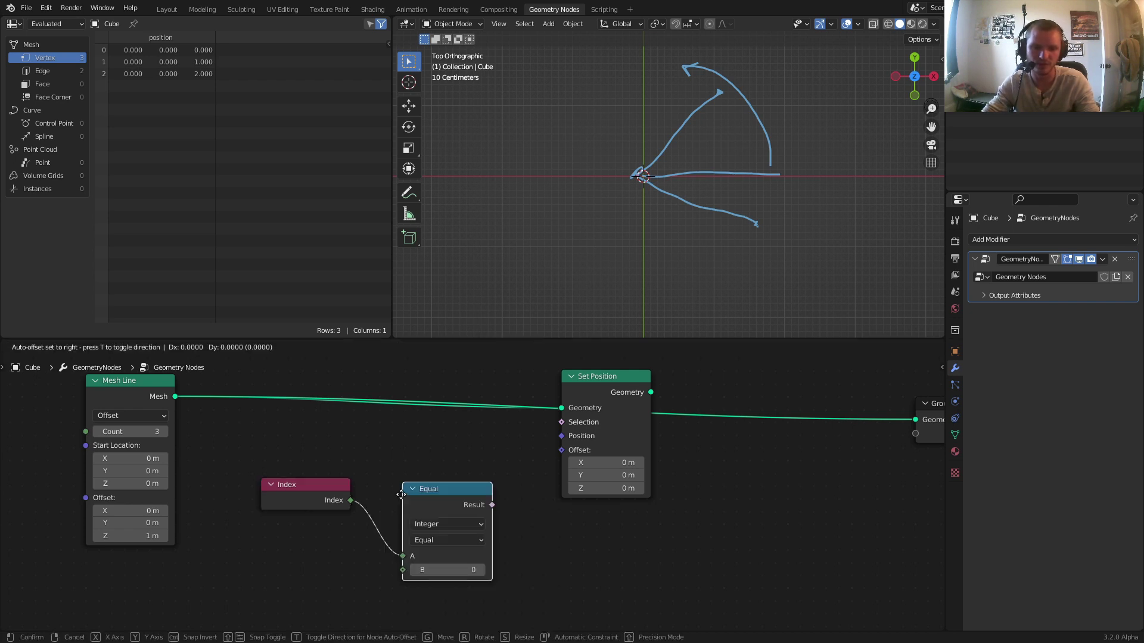
{"action": "left_click", "coordinate": [401, 495]}
{"action": "left_click_drag", "start_coordinate": [429, 593], "coordinate": [315, 480]}
{"action": "left_click_drag", "start_coordinate": [404, 484], "coordinate": [156, 565]}
Step: Connect the Equal result to the Set Position selection and the Set Position geometry to the Group Output
{"action": "right_click_drag", "start_coordinate": [223, 583], "coordinate": [580, 432], "text": "alt"}
{"action": "left_click", "coordinate": [620, 374]}
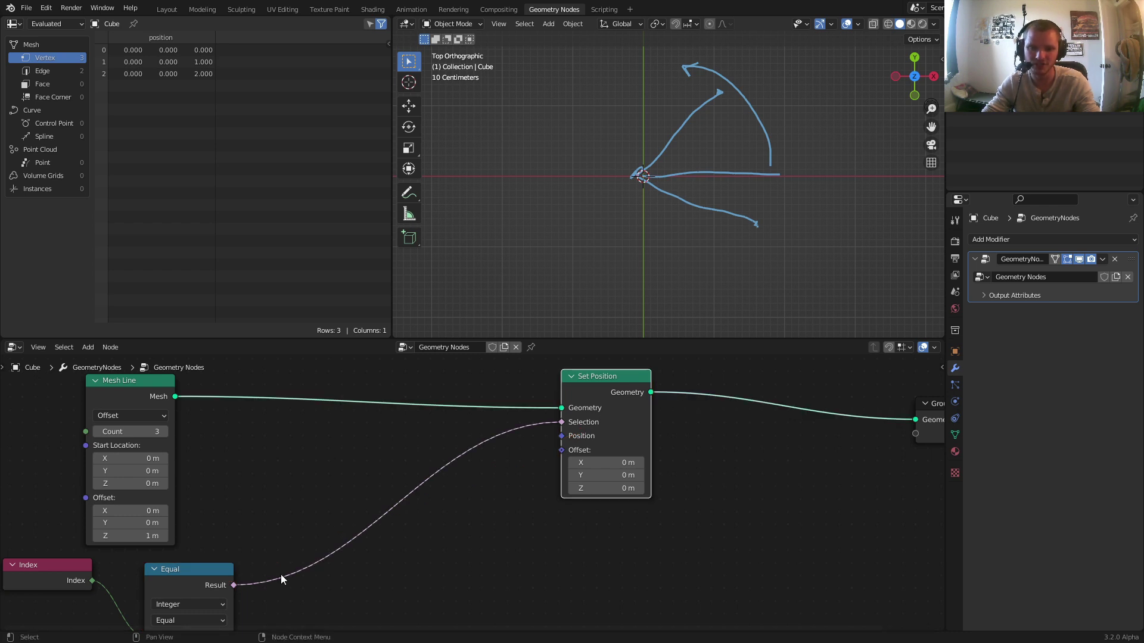
{"action": "middle_click_drag", "start_coordinate": [148, 571], "coordinate": [302, 466]}
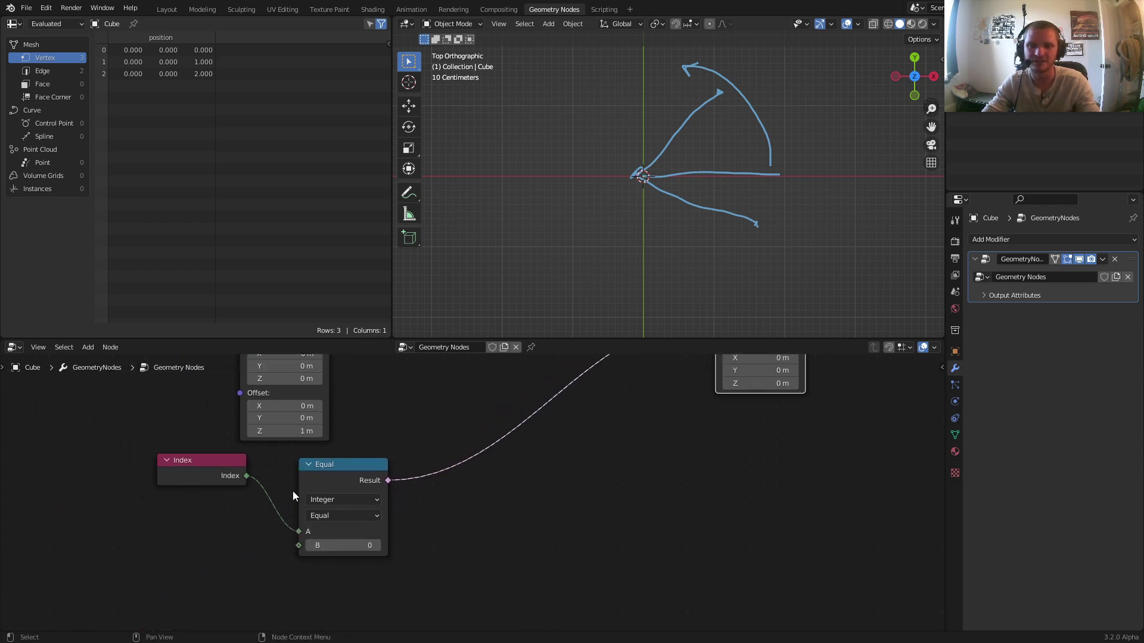
{"action": "middle_click_drag", "start_coordinate": [688, 419], "coordinate": [589, 498]}
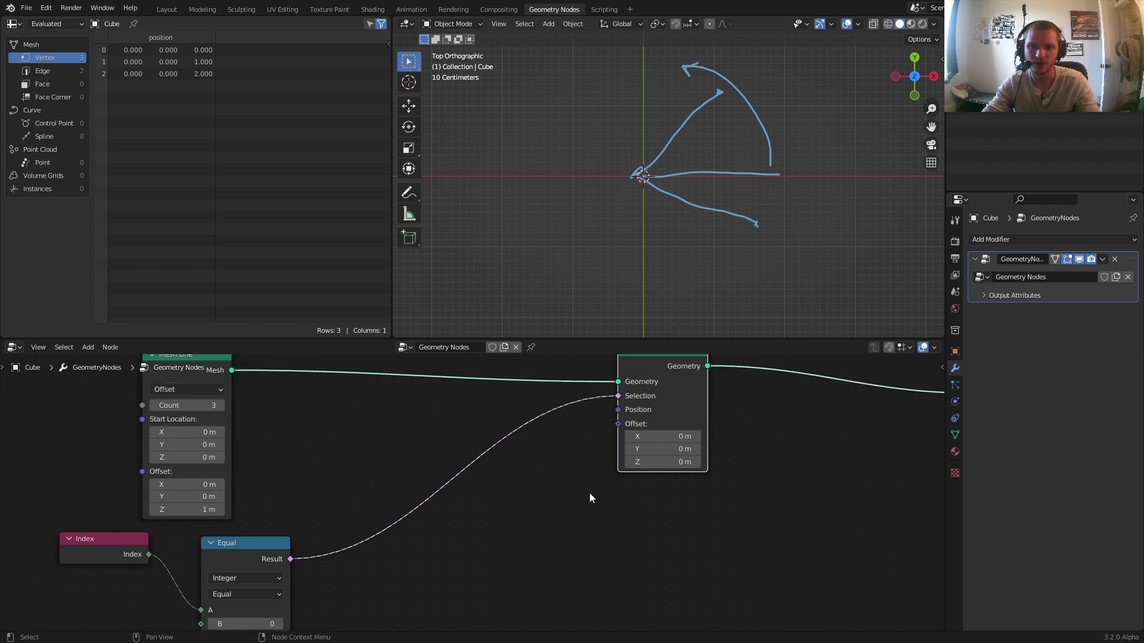
Step: Add a Combine XYZ node feeding the Set Position node's position, and retrace the sketched rotation arc in the viewport
{"action": "left_click_drag", "start_coordinate": [617, 409], "coordinate": [551, 516]}
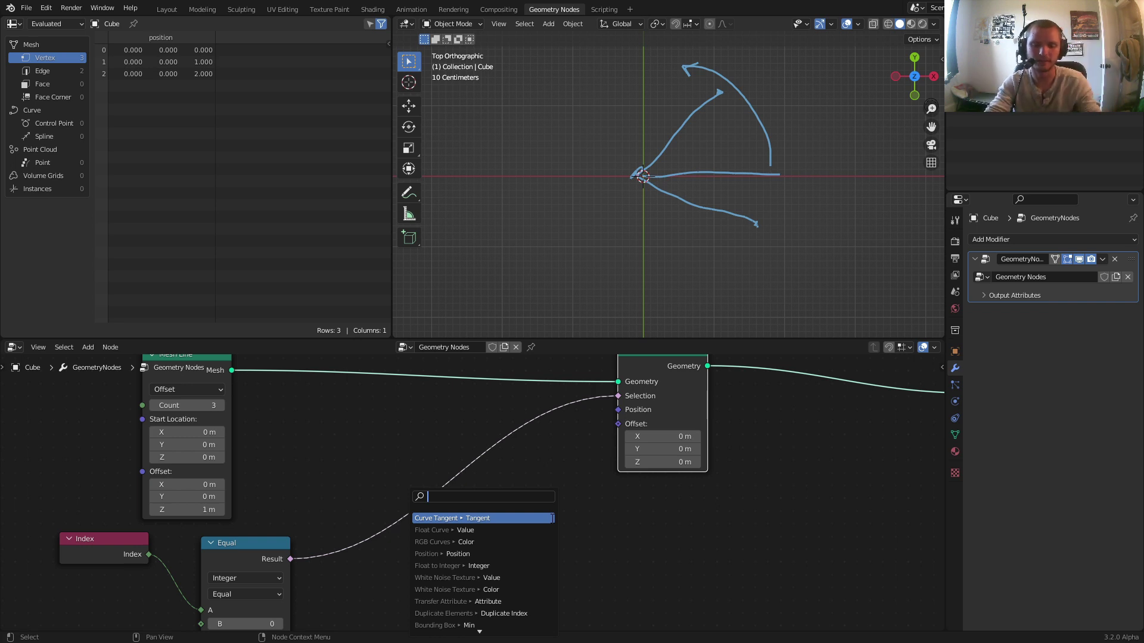
{"action": "type", "text": "combine"}
{"action": "key", "text": "Down"}
{"action": "key", "text": "Return"}
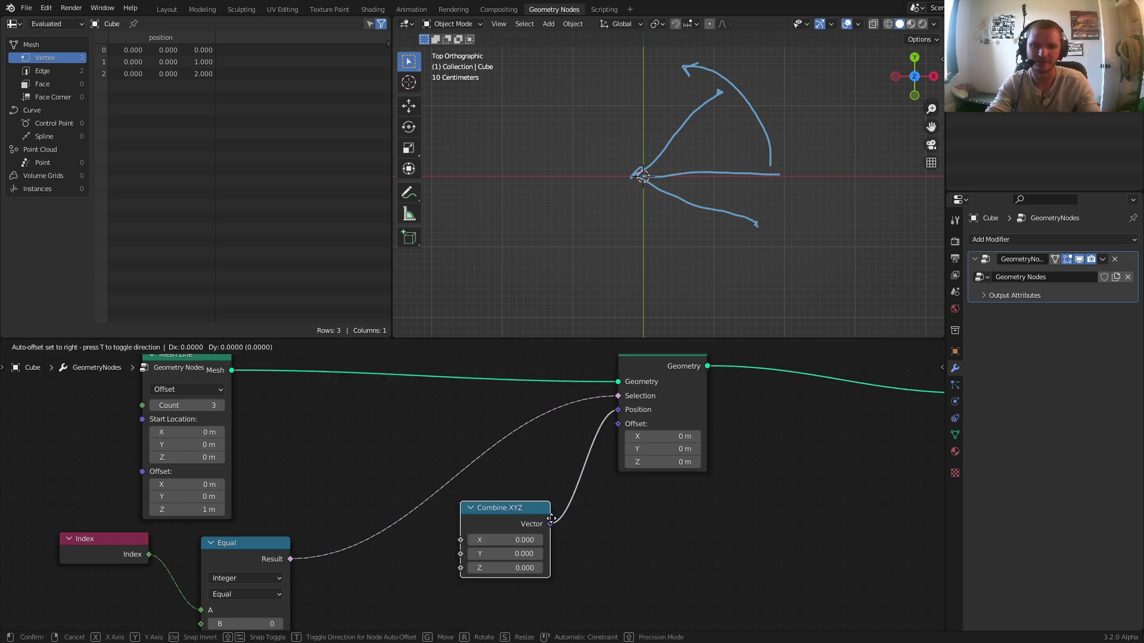
{"action": "left_click", "coordinate": [553, 536]}
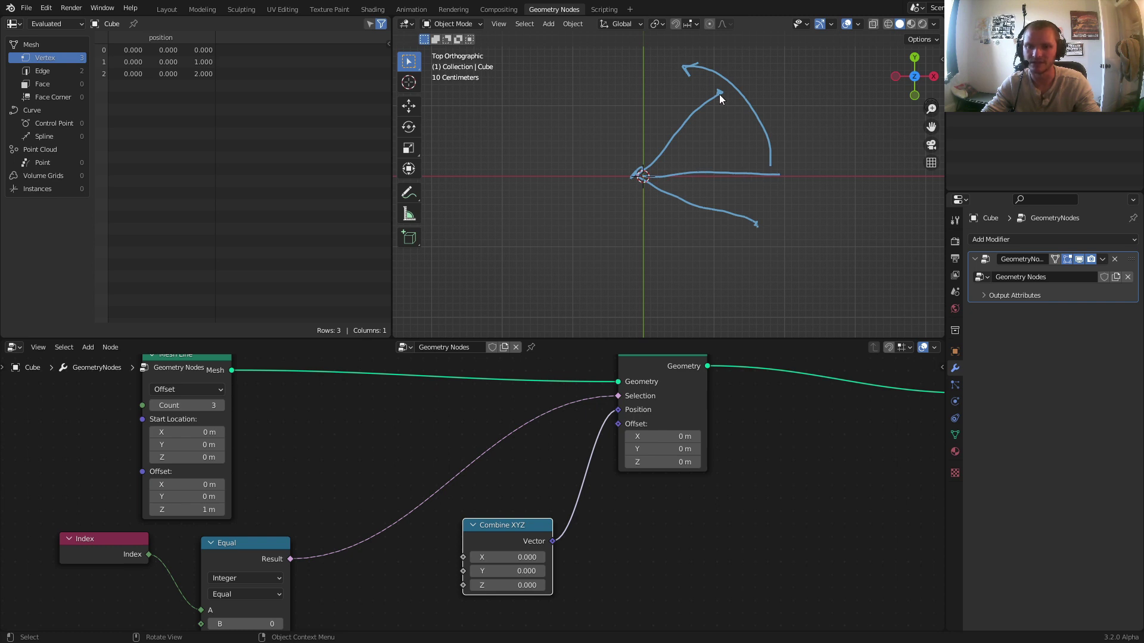
{"action": "left_click_drag", "start_coordinate": [773, 168], "coordinate": [748, 94]}
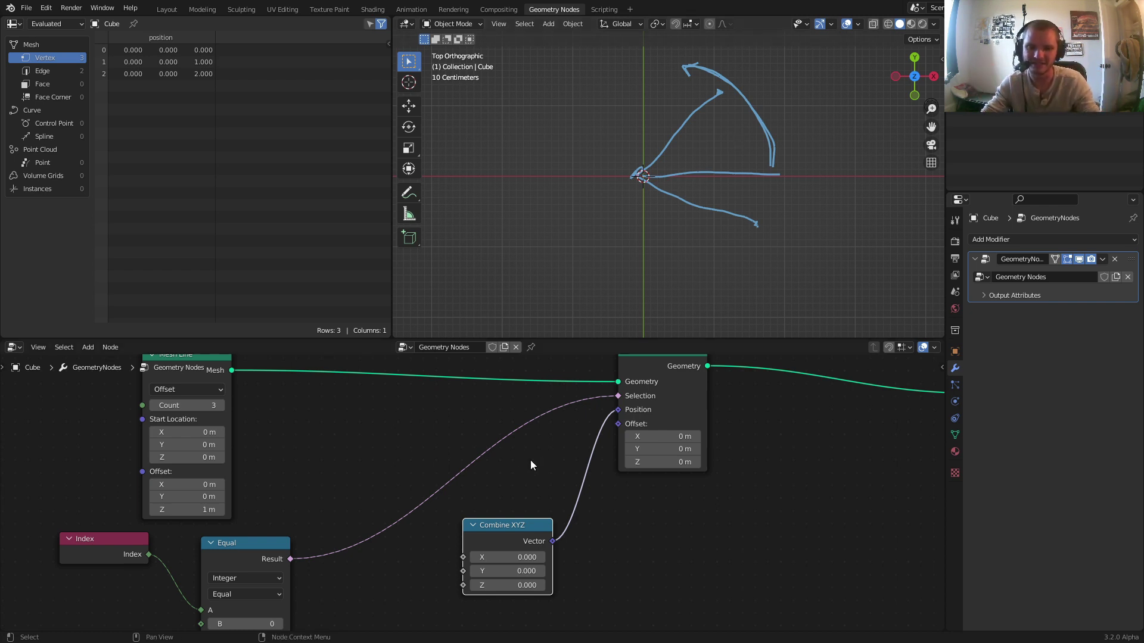
Step: Add a Cosine math node feeding the X input of Combine XYZ and place it beside the Equal node
{"action": "middle_click_drag", "start_coordinate": [509, 545], "coordinate": [558, 402]}
{"action": "left_click_drag", "start_coordinate": [557, 402], "coordinate": [446, 518]}
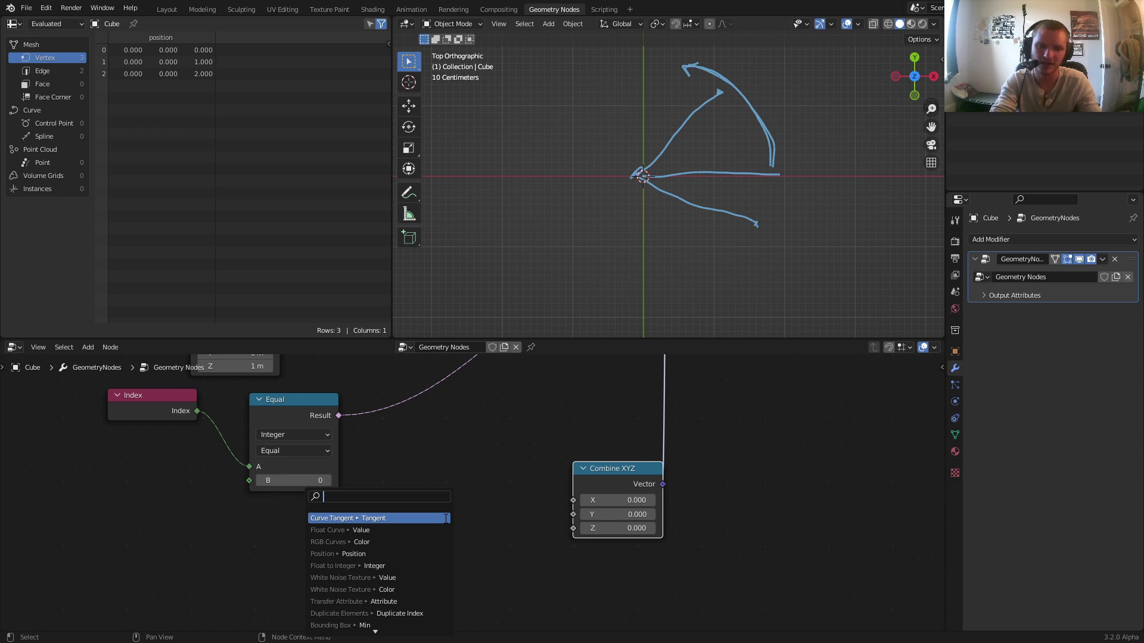
{"action": "type", "text": "cos"}
{"action": "key", "text": "Return"}
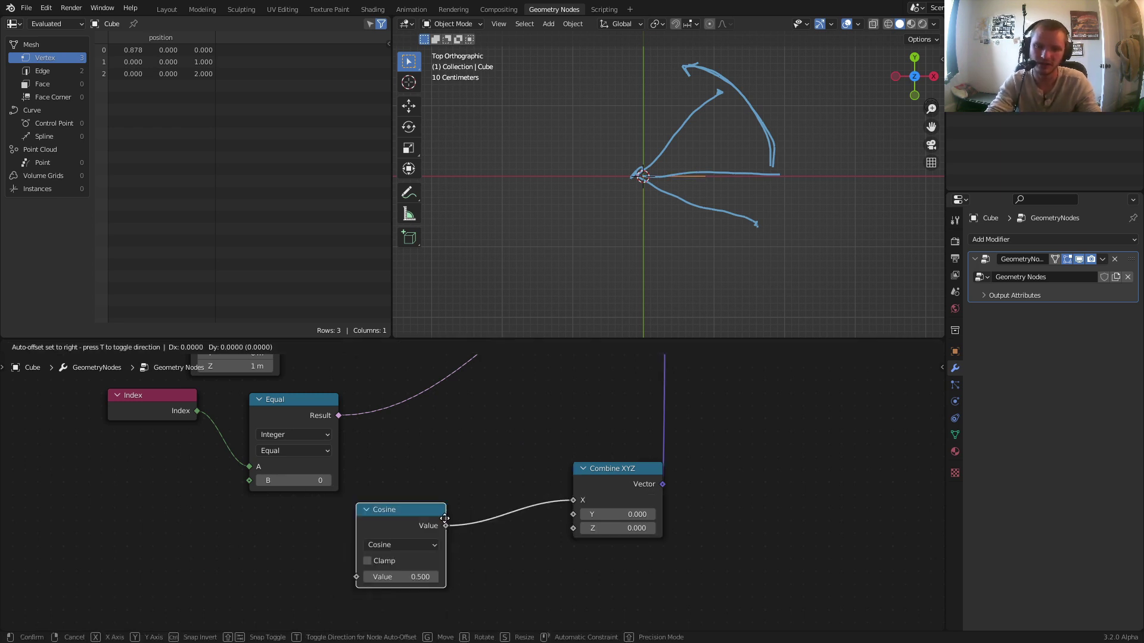
{"action": "left_click", "coordinate": [439, 456]}
Step: Duplicate the Cosine node, switch the copy to Sine, and connect it to the Y input of Combine XYZ
{"action": "key", "text": "shift+d"}
{"action": "left_click", "coordinate": [431, 582]}
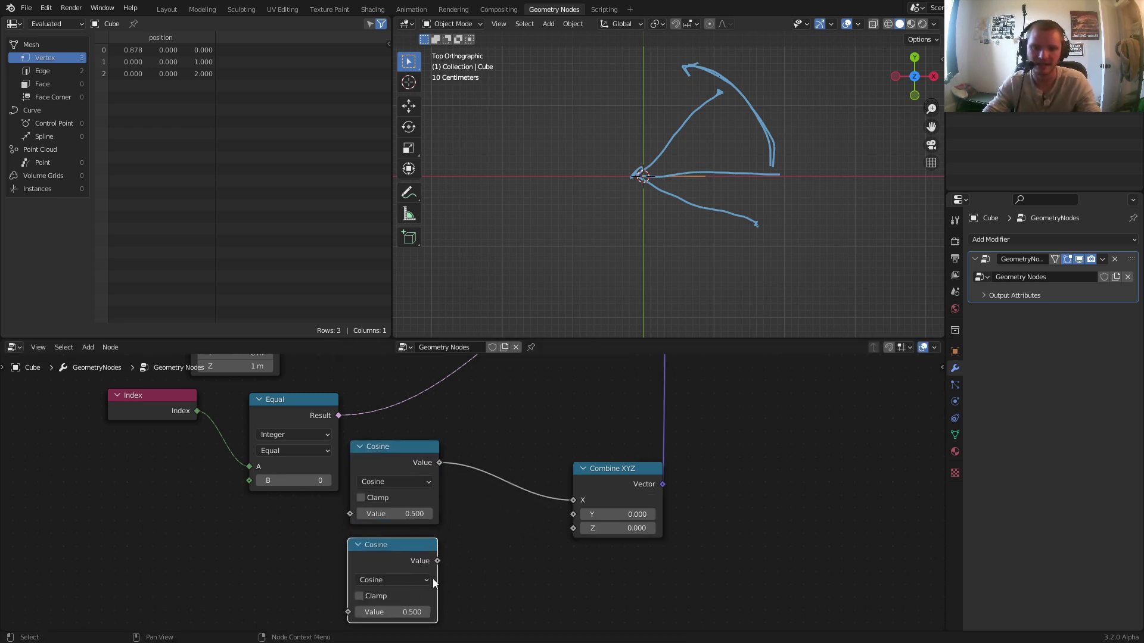
{"action": "left_click", "coordinate": [424, 583]}
{"action": "left_click", "coordinate": [639, 419]}
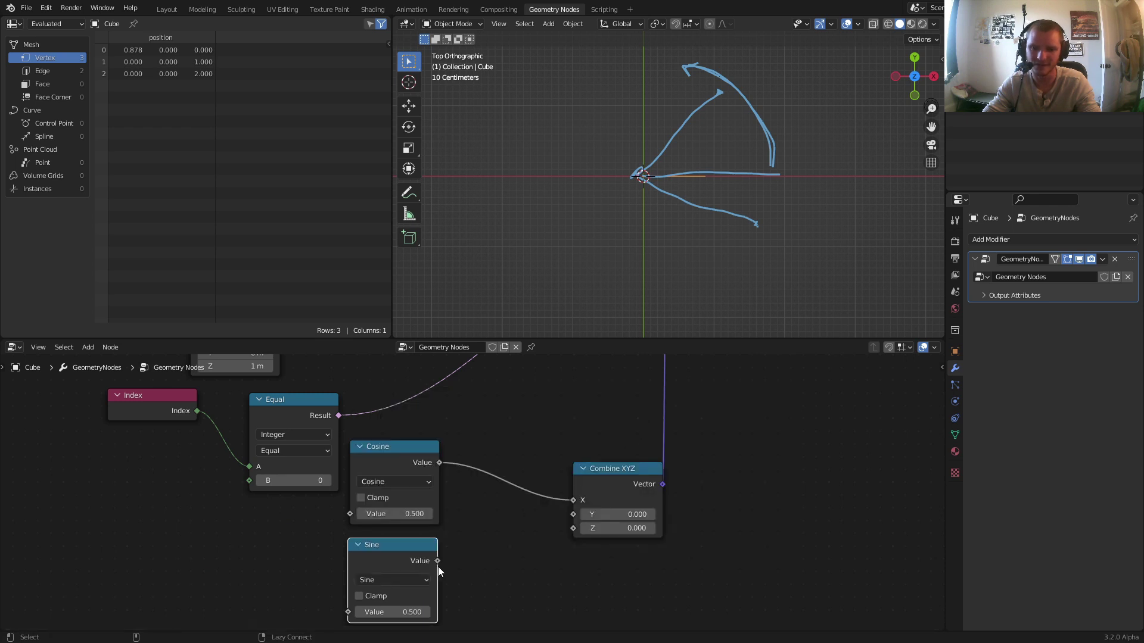
{"action": "left_click_drag", "start_coordinate": [437, 561], "coordinate": [574, 514]}
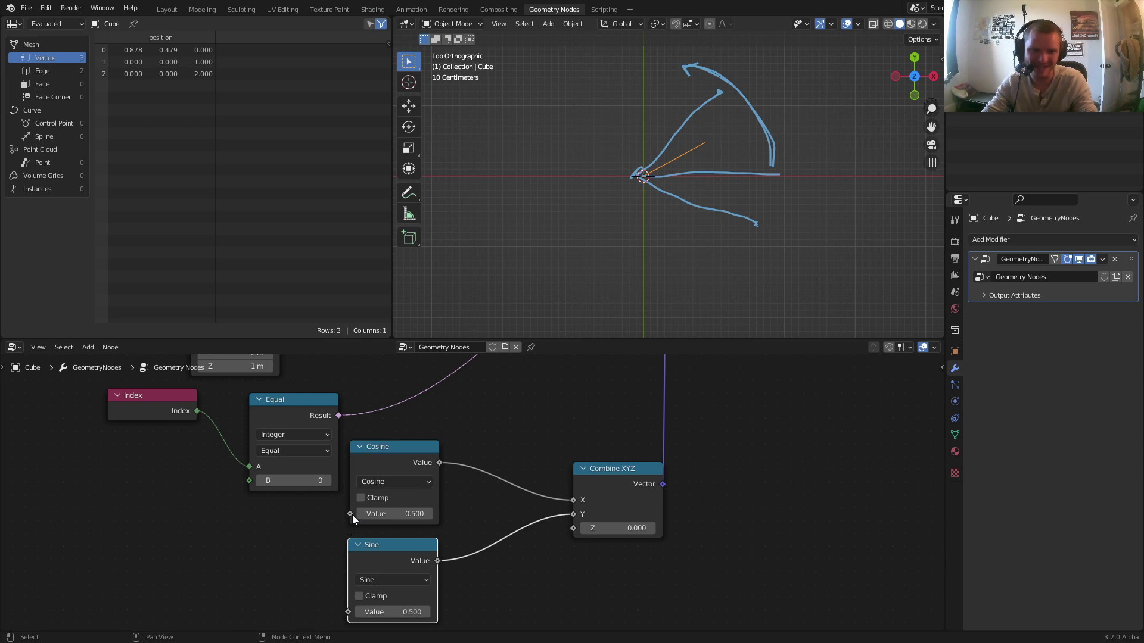
Step: Add a Value node driving both the Cosine and Sine nodes, and set it to 0.520
{"action": "left_click_drag", "start_coordinate": [350, 514], "coordinate": [149, 500]}
{"action": "type", "text": "va"}
{"action": "left_click", "coordinate": [185, 518]}
{"action": "left_click", "coordinate": [209, 517]}
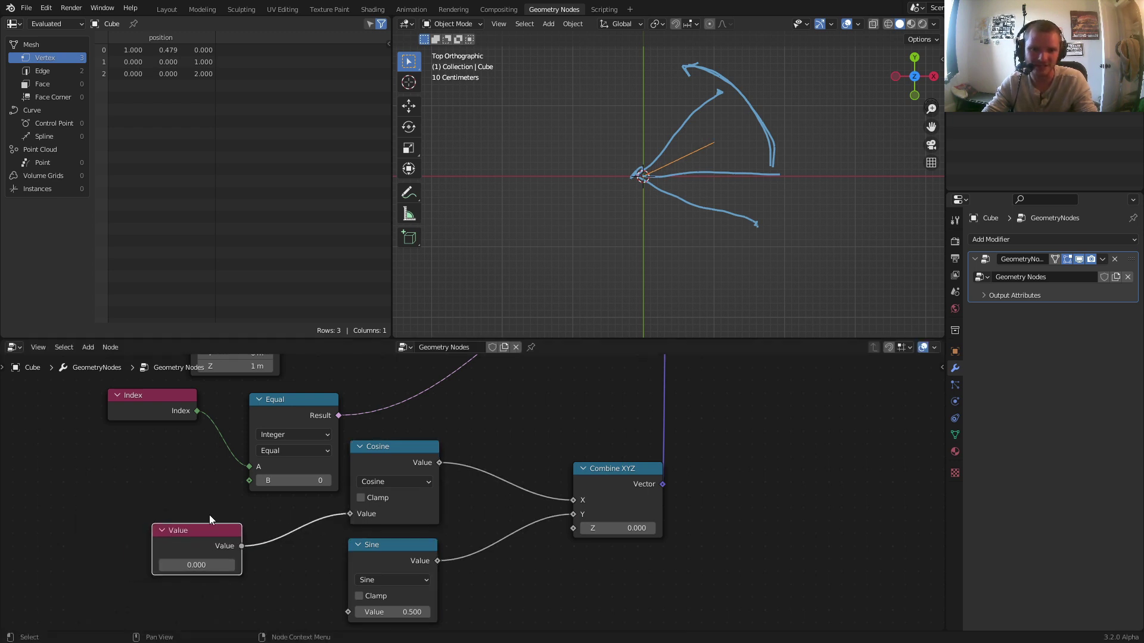
{"action": "middle_click_drag", "start_coordinate": [231, 530], "coordinate": [247, 504]}
{"action": "right_click_drag", "start_coordinate": [235, 522], "coordinate": [408, 551], "text": "alt"}
{"action": "left_click_drag", "start_coordinate": [216, 533], "coordinate": [243, 538]}
Step: Set the Mesh Line's Z offset to 0 m
{"action": "middle_click_drag", "start_coordinate": [224, 469], "coordinate": [353, 621]}
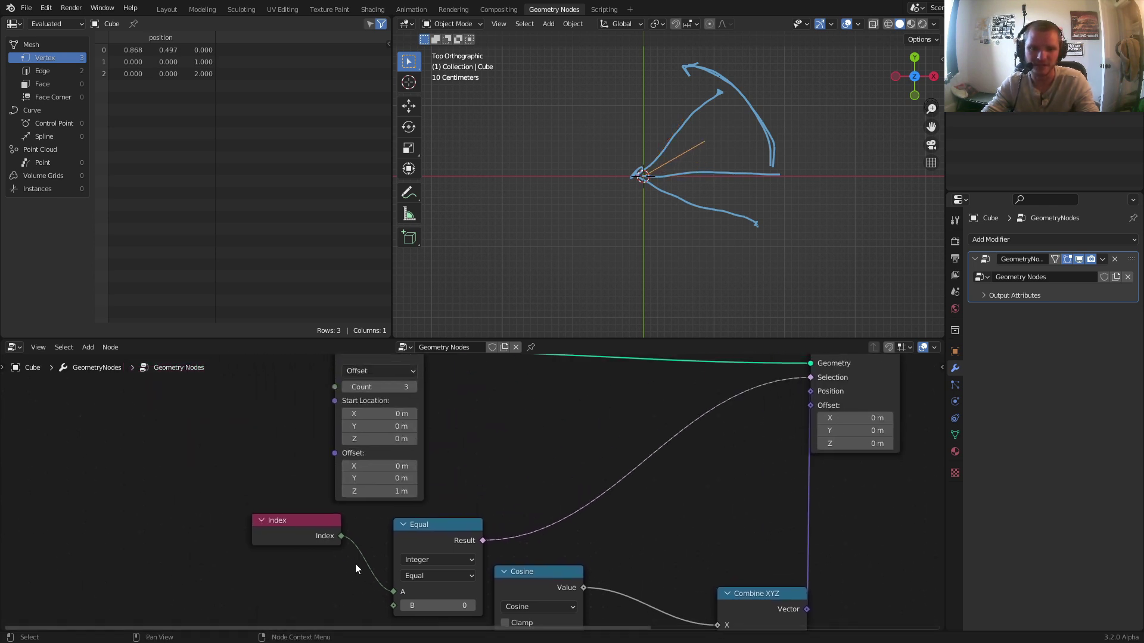
{"action": "left_click", "coordinate": [387, 490]}
{"action": "type", "text": "0"}
{"action": "key", "text": "Return"}
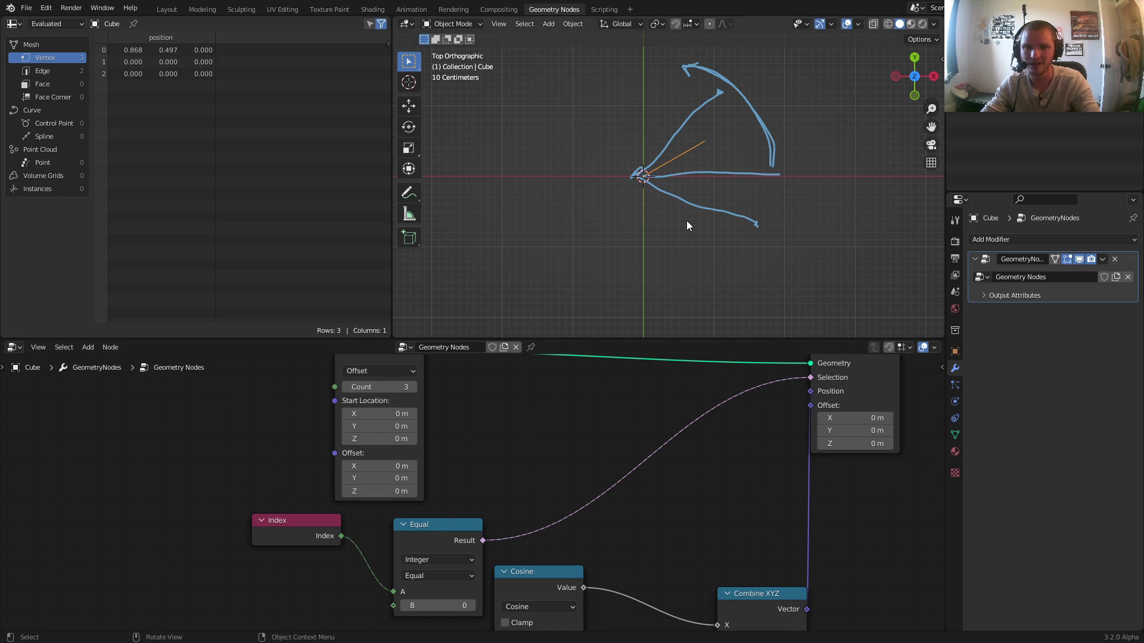
{"action": "middle_click_drag", "start_coordinate": [635, 168], "coordinate": [623, 225]}
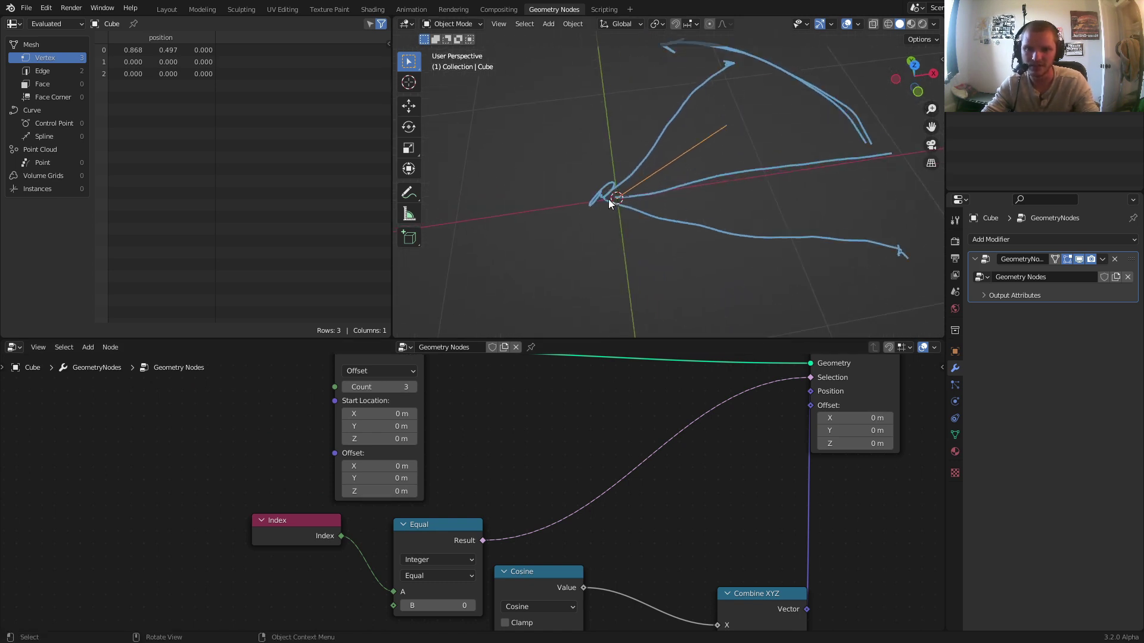
{"action": "left_click_drag", "start_coordinate": [627, 189], "coordinate": [626, 182]}
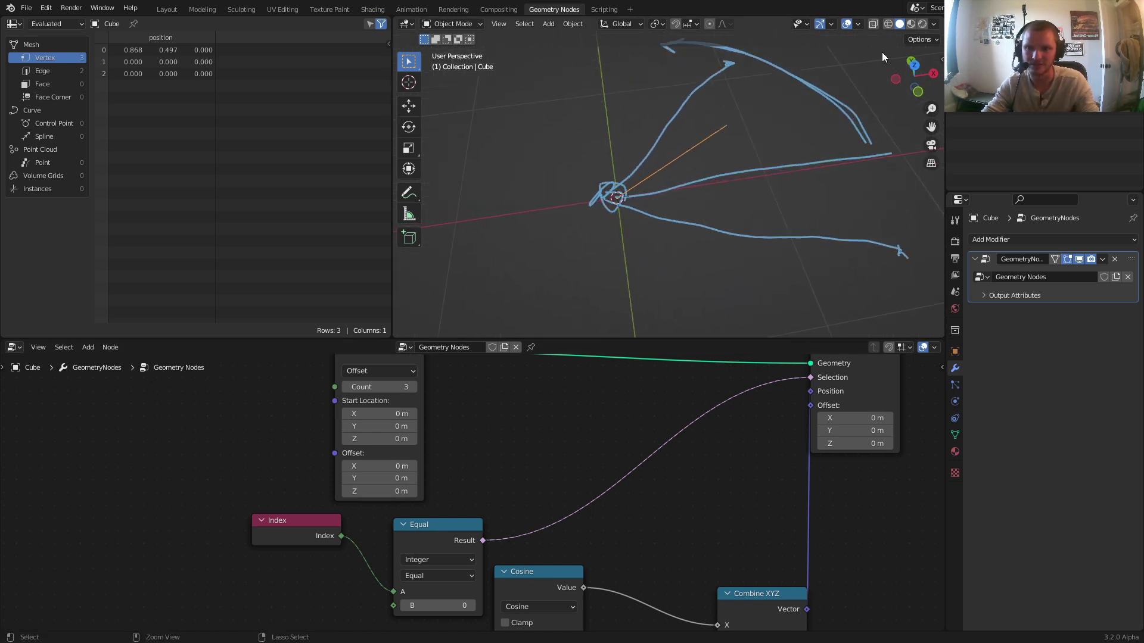
{"action": "key", "text": "ctrl+z"}
{"action": "left_click", "coordinate": [913, 63]}
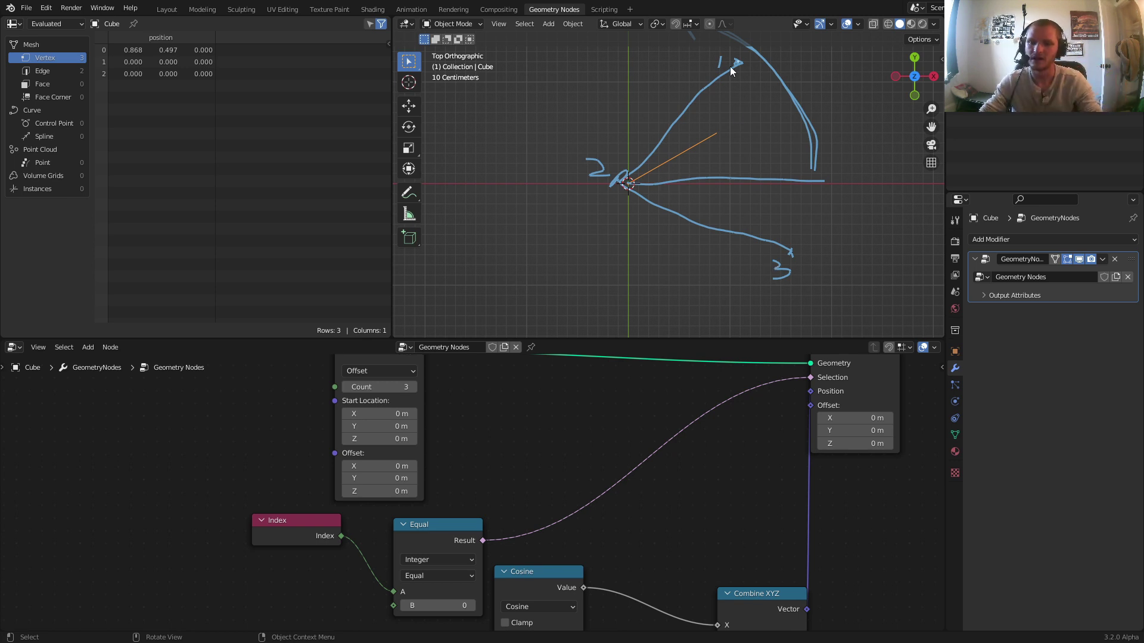
Step: Duplicate the Set Position node and insert the copy between the original and the Group Output
{"action": "scroll", "coordinate": [774, 473], "scroll_direction": "down", "scroll_amount": 3}
{"action": "middle_click_drag", "start_coordinate": [759, 462], "coordinate": [686, 471]}
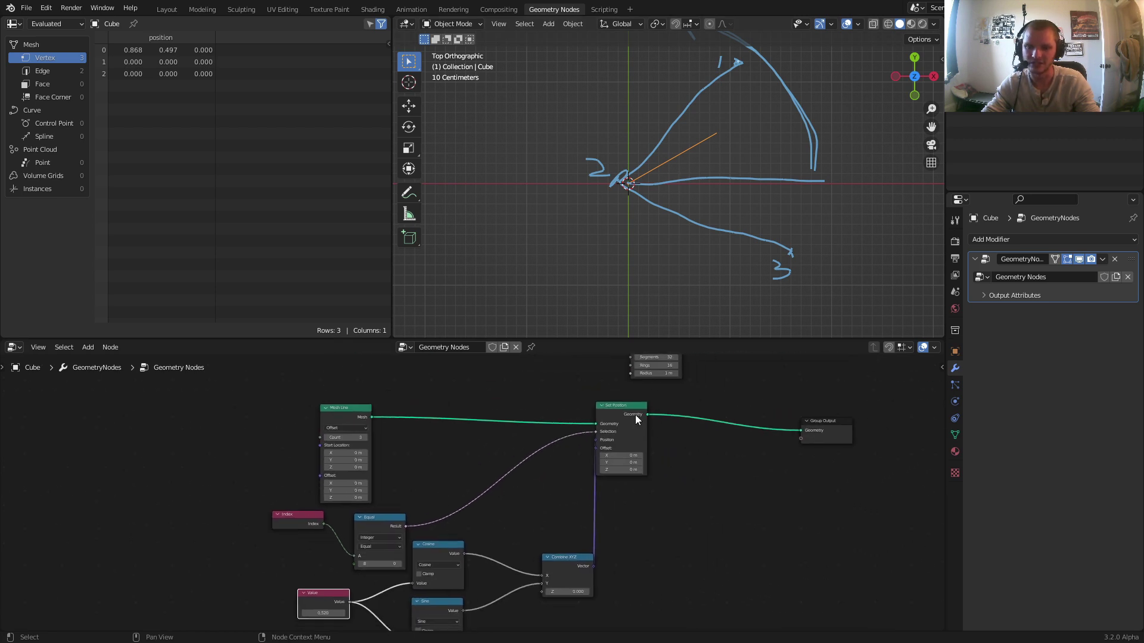
{"action": "left_click", "coordinate": [635, 414]}
{"action": "key", "text": "shift+d"}
{"action": "key", "text": "shift+d"}
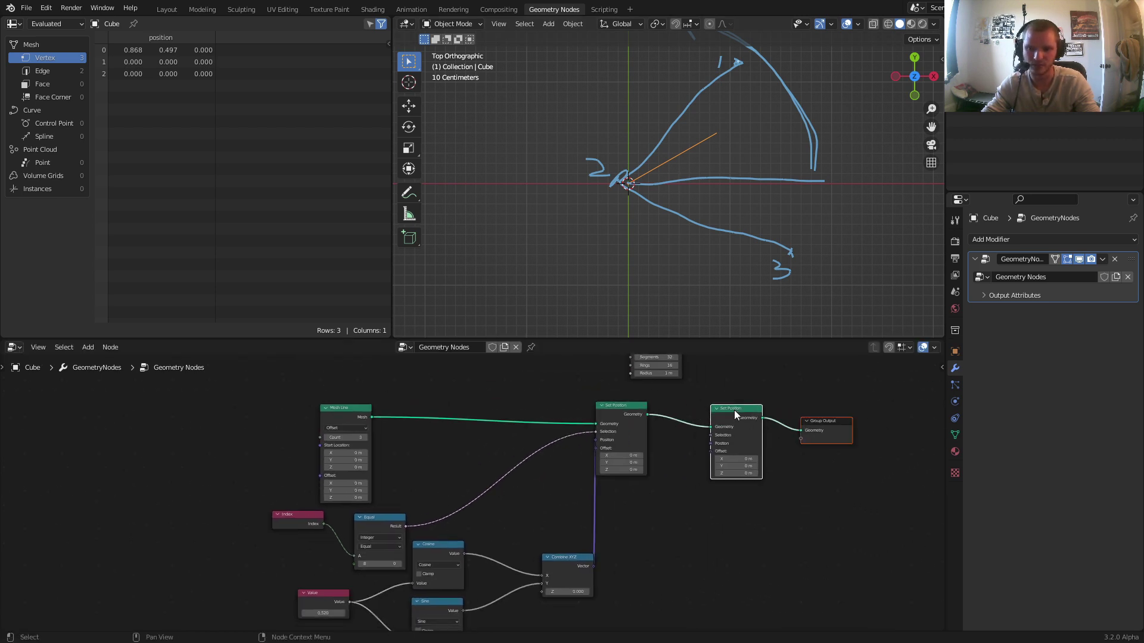
{"action": "left_click", "coordinate": [802, 445]}
{"action": "left_click", "coordinate": [741, 467]}
Step: Duplicate the Equal node, feed its A input from the Index node, and set B to 2
{"action": "scroll", "coordinate": [735, 468], "scroll_direction": "up", "scroll_amount": 2}
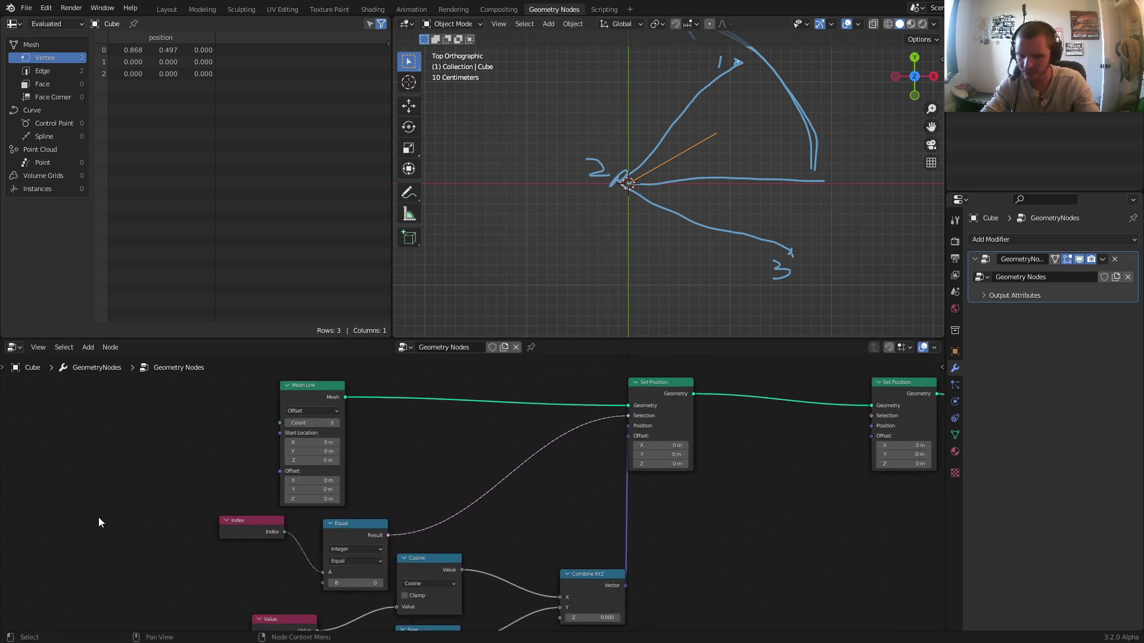
{"action": "left_click", "coordinate": [359, 535]}
{"action": "key", "text": "shift+d"}
{"action": "left_click", "coordinate": [693, 516]}
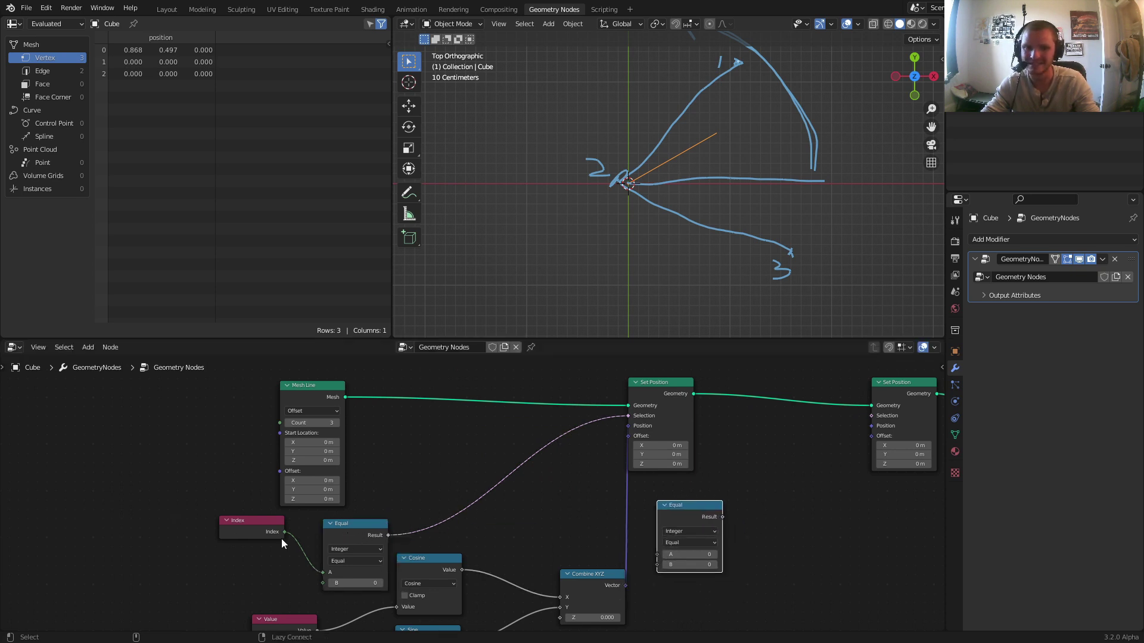
{"action": "right_click_drag", "start_coordinate": [272, 529], "coordinate": [691, 546], "text": "alt"}
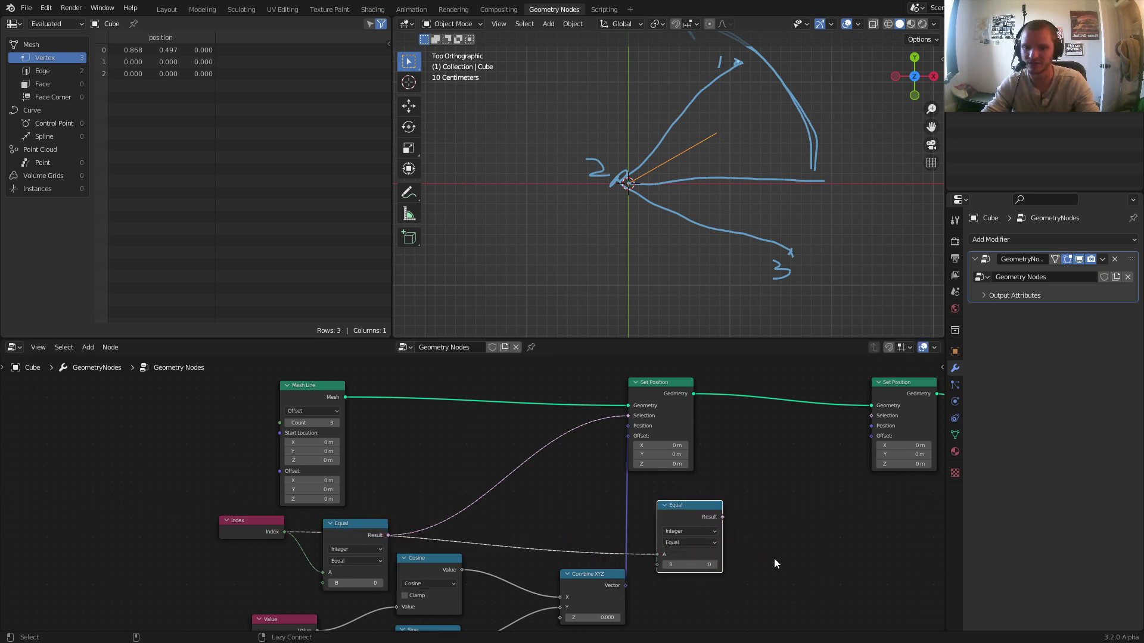
{"action": "left_click", "coordinate": [694, 566]}
{"action": "type", "text": "2"}
{"action": "key", "text": "Return"}
Step: Connect the second Equal result to the second Set Position's selection, and rearrange that Set Position and the Combine XYZ node
{"action": "middle_click_drag", "start_coordinate": [753, 531], "coordinate": [602, 540]}
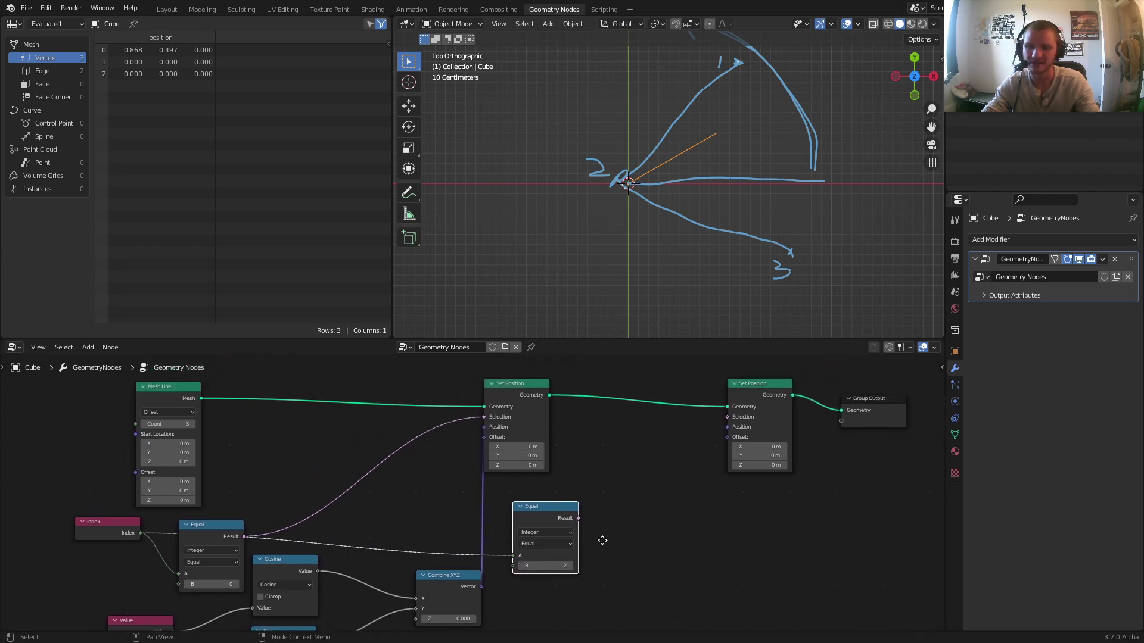
{"action": "scroll", "coordinate": [599, 530], "scroll_direction": "up", "scroll_amount": 1}
{"action": "right_click_drag", "start_coordinate": [586, 537], "coordinate": [778, 394], "text": "alt"}
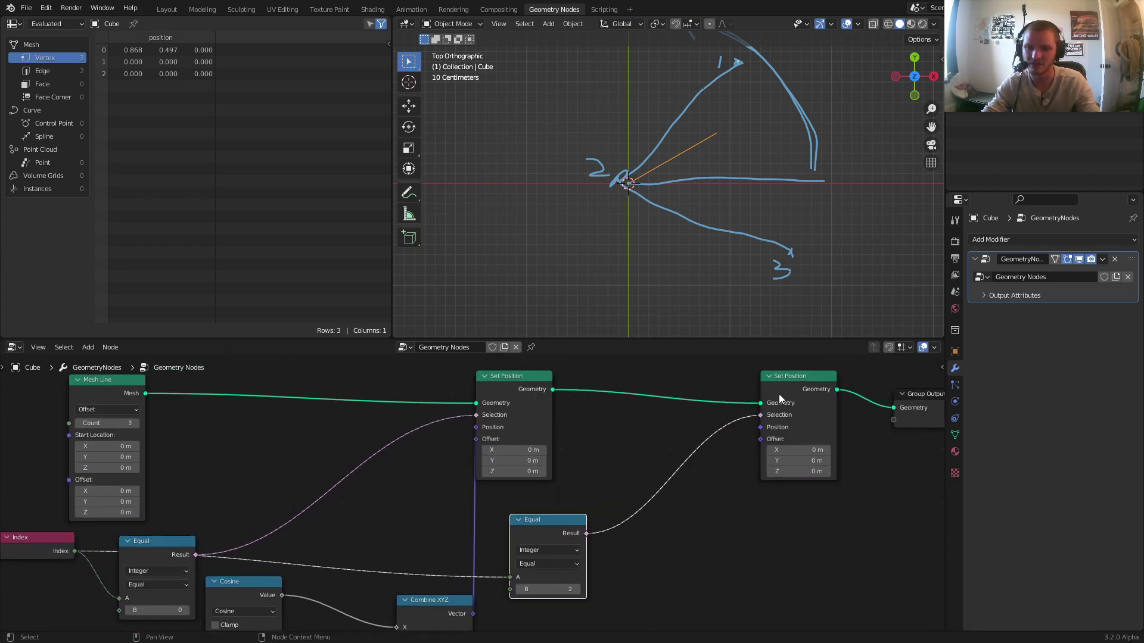
{"action": "left_click_drag", "start_coordinate": [778, 394], "coordinate": [784, 492]}
{"action": "middle_click_drag", "start_coordinate": [611, 523], "coordinate": [663, 457]}
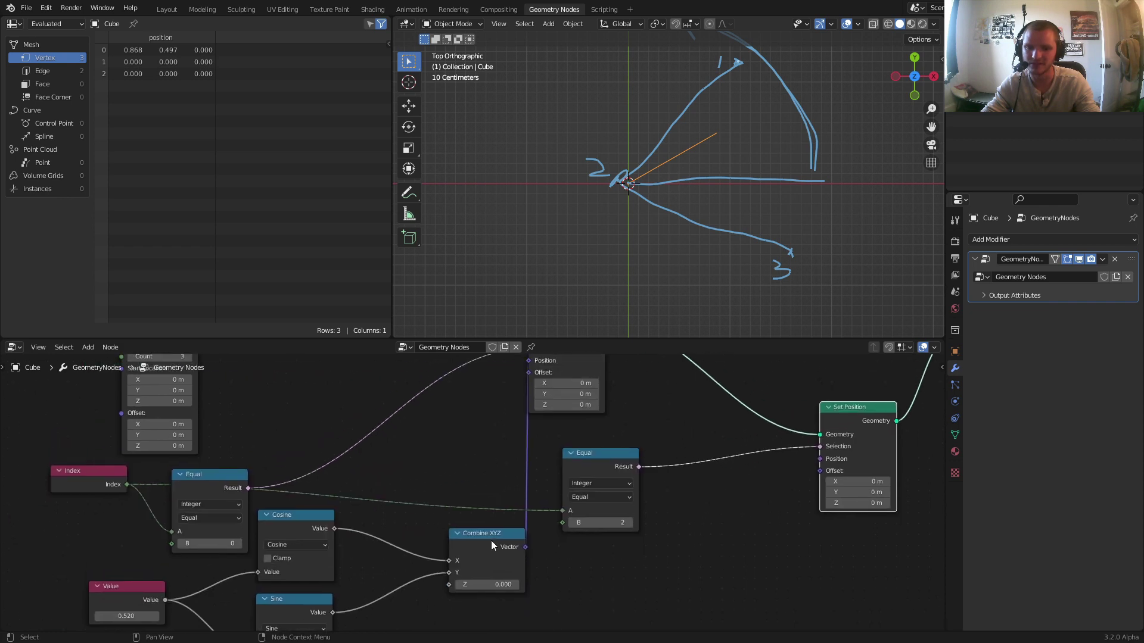
{"action": "left_click_drag", "start_coordinate": [491, 545], "coordinate": [445, 548]}
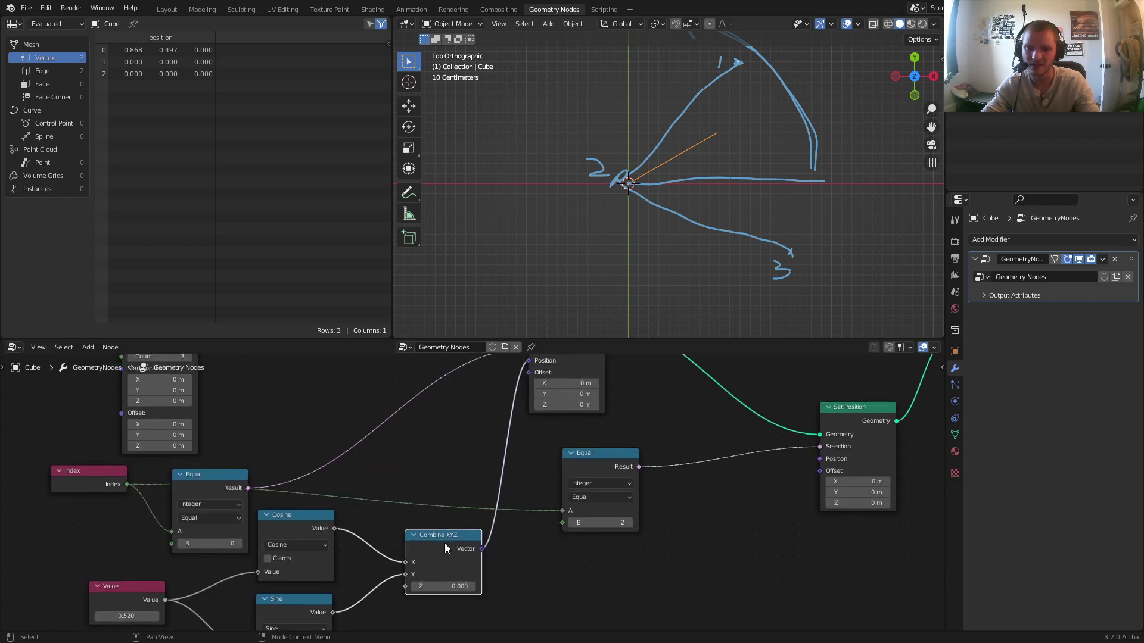
Step: Add a Vector Math node below the second Equal, feed it the Combine XYZ vector, and set it to Multiply
{"action": "right_click", "coordinate": [503, 409]}
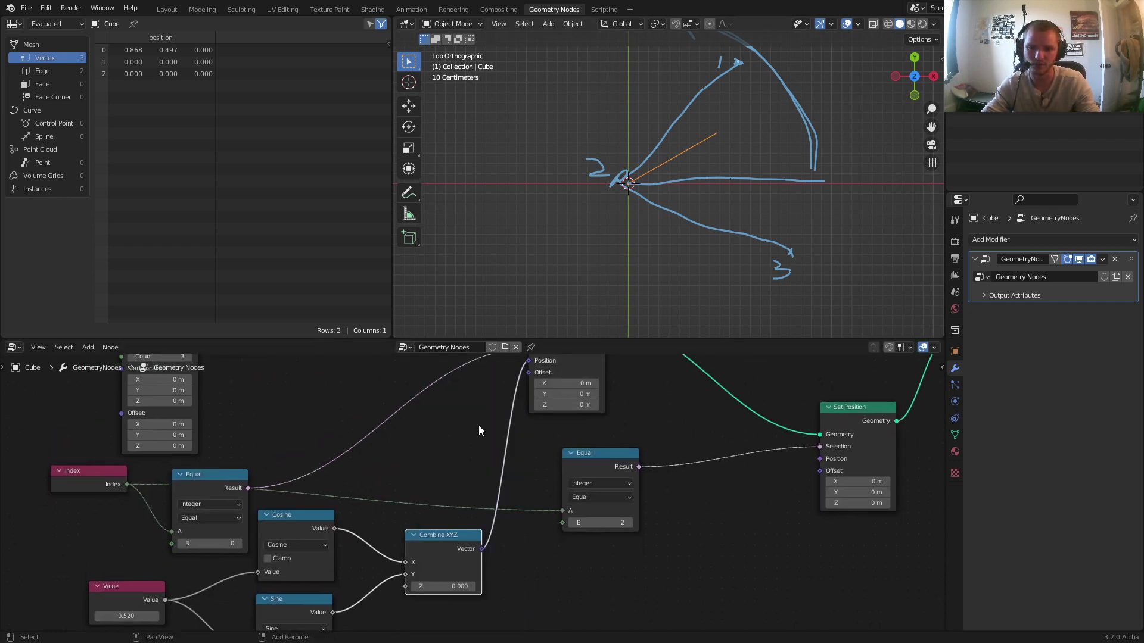
{"action": "key", "text": "shift+a"}
{"action": "type", "text": "vec"}
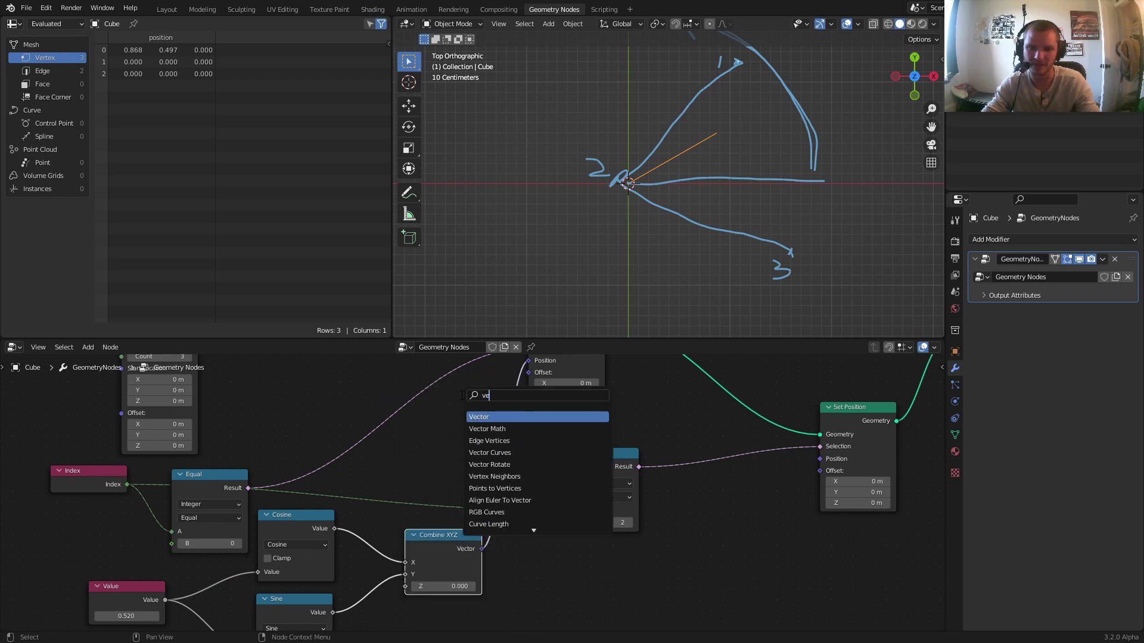
{"action": "left_click", "coordinate": [486, 431]}
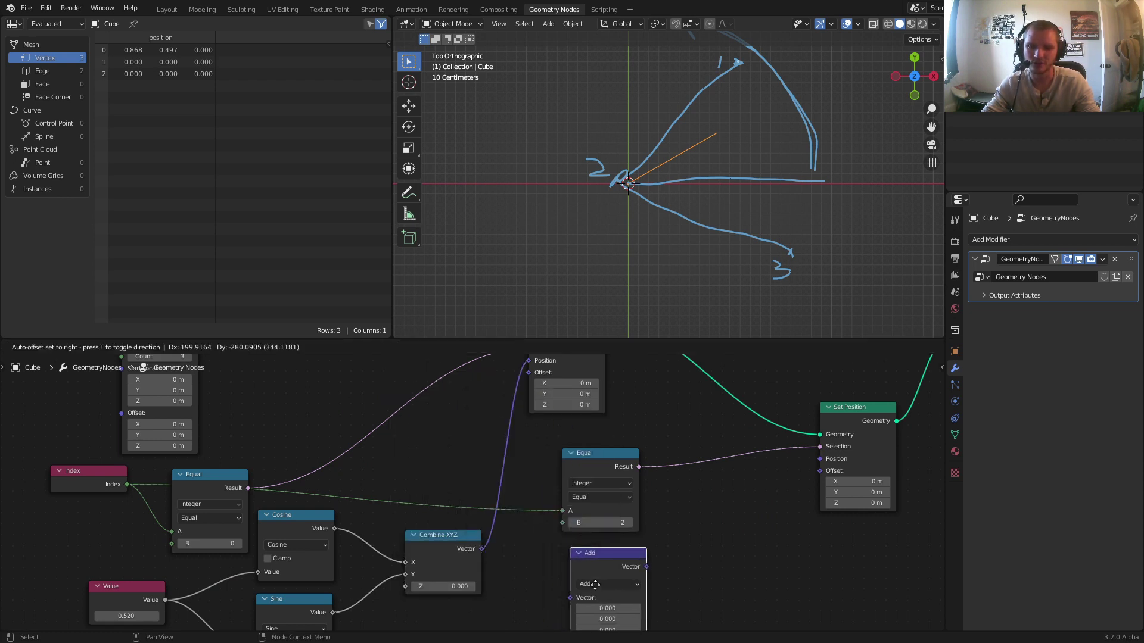
{"action": "left_click", "coordinate": [595, 586]}
{"action": "left_click_drag", "start_coordinate": [482, 549], "coordinate": [569, 599]}
{"action": "middle_click_drag", "start_coordinate": [622, 587], "coordinate": [617, 565]}
{"action": "middle_click_drag", "start_coordinate": [566, 457], "coordinate": [553, 422]}
{"action": "left_click", "coordinate": [579, 531]}
{"action": "left_click", "coordinate": [573, 492]}
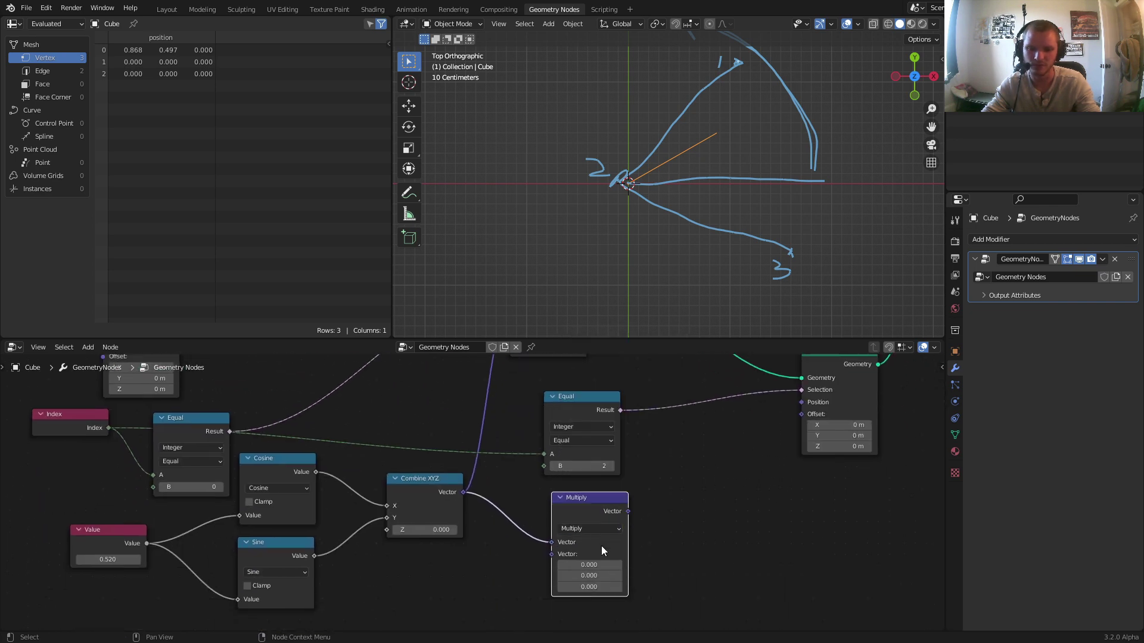
Step: Set the Multiply node's second vector to 1, -1, 1
{"action": "left_click_drag", "start_coordinate": [599, 566], "coordinate": [599, 586]}
{"action": "type", "text": "1"}
{"action": "key", "text": "Return"}
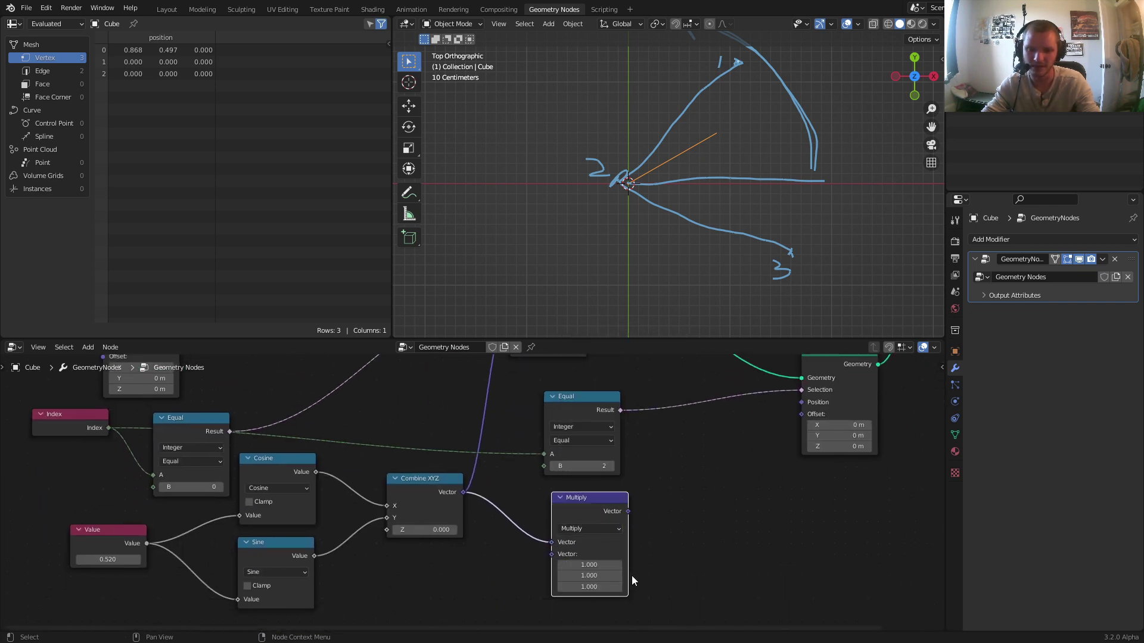
{"action": "left_click", "coordinate": [591, 573]}
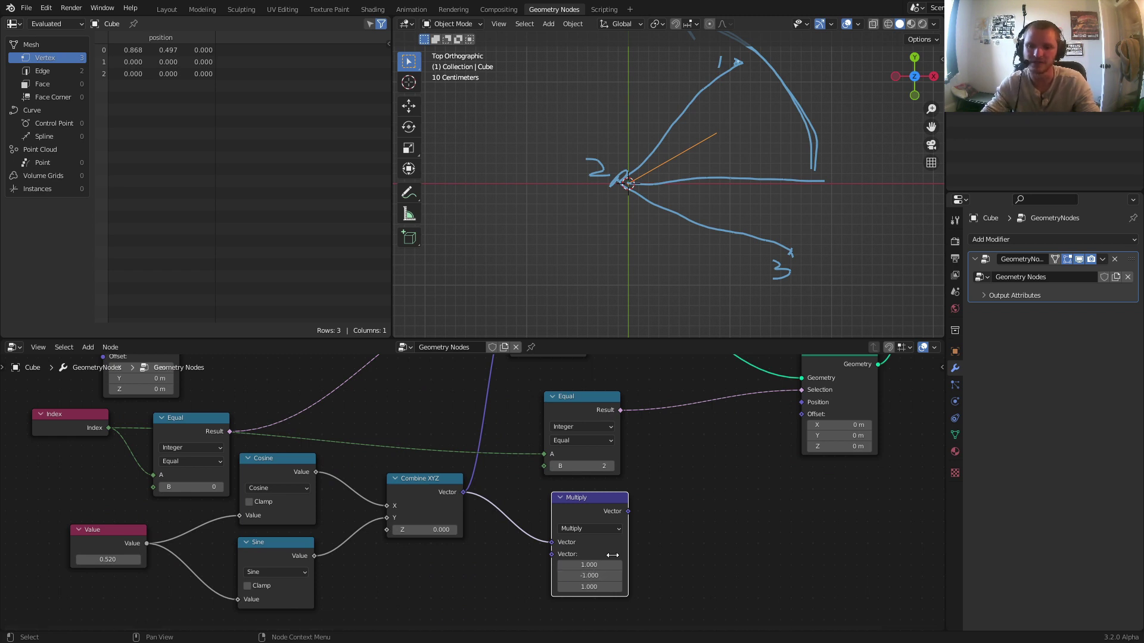
Step: Connect the Multiply vector to the second Set Position's position and test the mouth angle with the Value node
{"action": "left_click_drag", "start_coordinate": [627, 511], "coordinate": [801, 402]}
{"action": "middle_click_drag", "start_coordinate": [698, 275], "coordinate": [662, 221]}
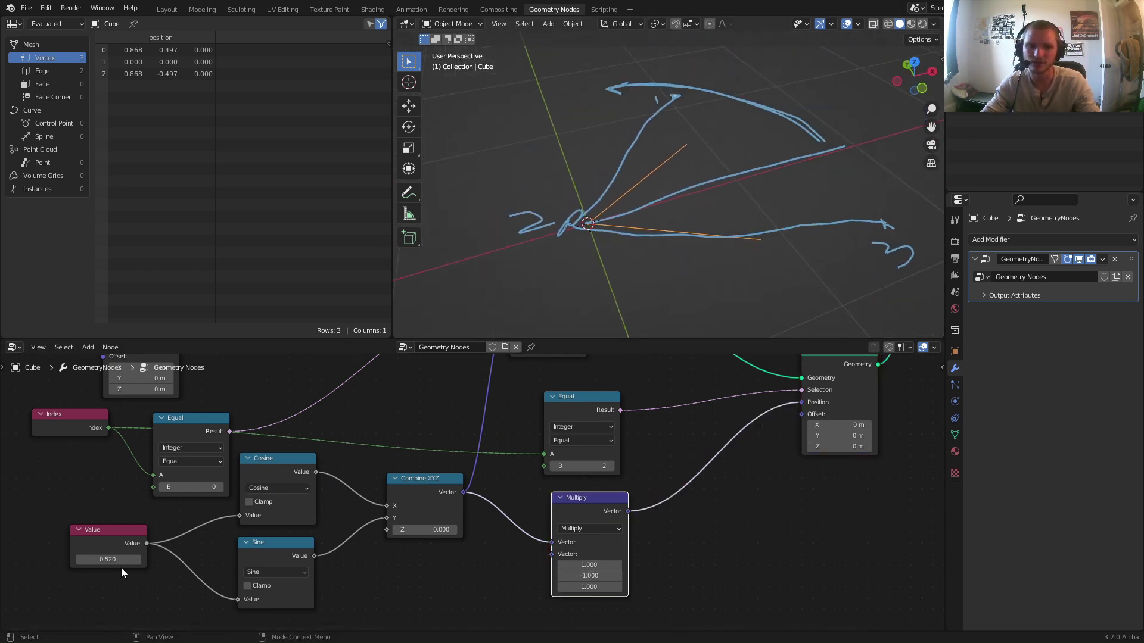
{"action": "mouse_move", "coordinate": [115, 559]}
{"action": "left_mouse_down"}
{"action": "mouse_move", "coordinate": [136, 560]}
{"action": "mouse_move", "coordinate": [81, 559]}
{"action": "mouse_move", "coordinate": [110, 566]}
{"action": "left_mouse_up"}
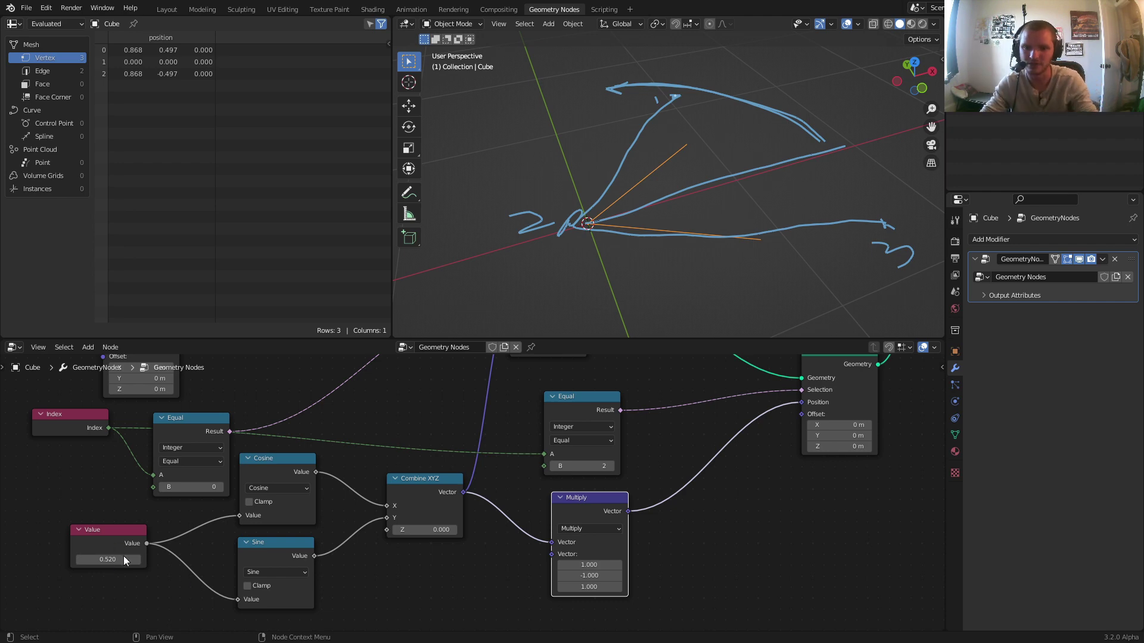
Step: Join the UV Sphere with the second Set Position's geometry through a Join Geometry node, and move the UV Sphere node closer
{"action": "scroll", "coordinate": [717, 487], "scroll_direction": "down", "scroll_amount": 5}
{"action": "middle_click_drag", "start_coordinate": [719, 440], "coordinate": [617, 552]}
{"action": "right_click_drag", "start_coordinate": [622, 514], "coordinate": [467, 386], "text": "ctrl+shift"}
{"action": "left_click_drag", "start_coordinate": [466, 383], "coordinate": [554, 424]}
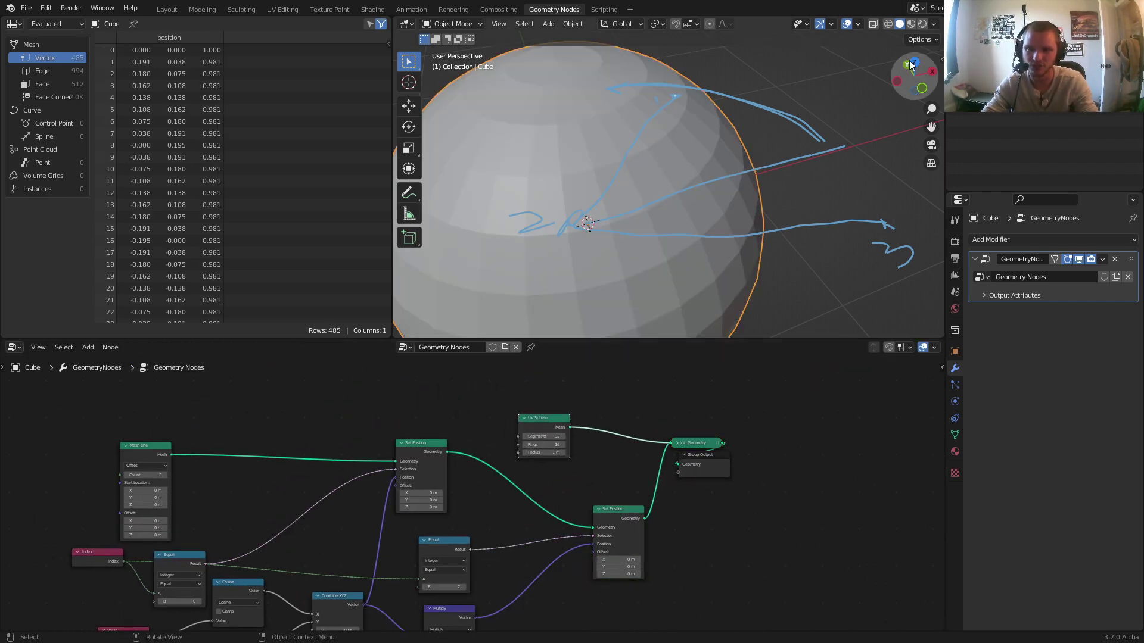
Step: Show the joined geometry in wireframe from the top, and increase the Value node's value to widen the mouth angle
{"action": "left_click", "coordinate": [914, 62]}
{"action": "left_click", "coordinate": [889, 24]}
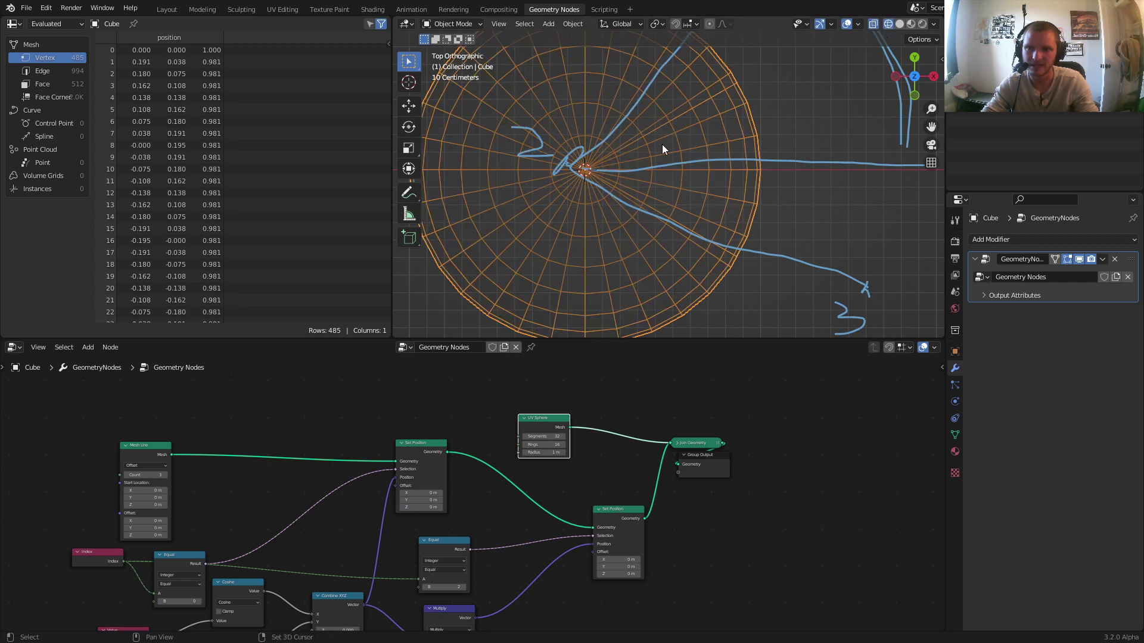
{"action": "middle_click_drag", "start_coordinate": [662, 144], "coordinate": [662, 164], "text": "shift"}
{"action": "middle_click_drag", "start_coordinate": [137, 520], "coordinate": [342, 434]}
{"action": "left_click_drag", "start_coordinate": [328, 563], "coordinate": [362, 563]}
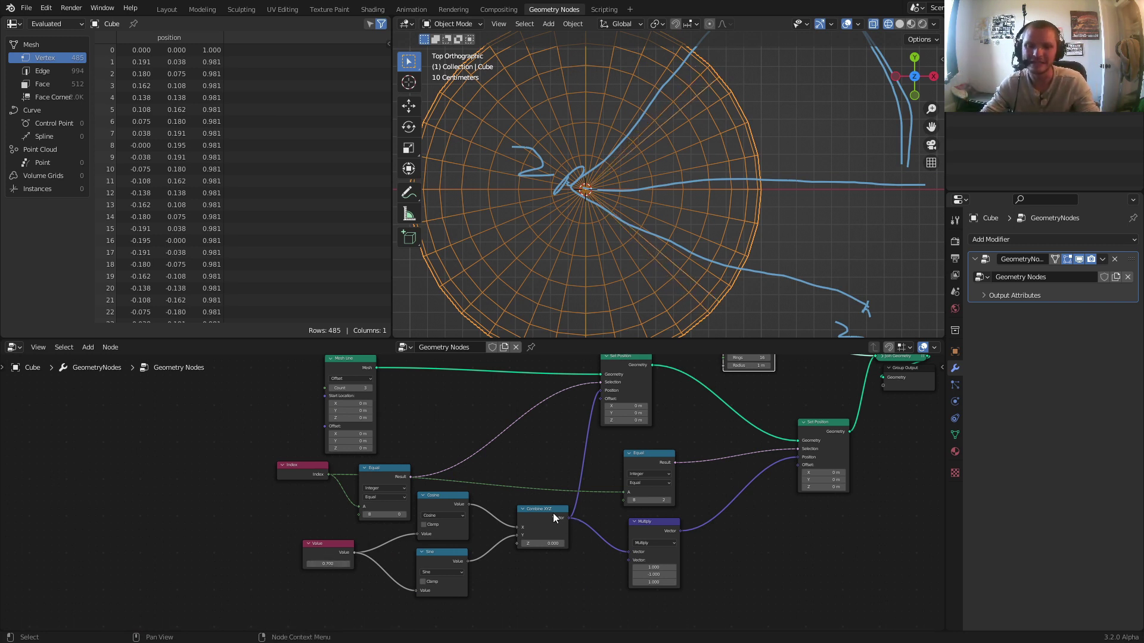
Step: Move the Combine XYZ node away from its targets and add a reroute point where its outgoing vector links split
{"action": "left_click_drag", "start_coordinate": [553, 513], "coordinate": [522, 517]}
{"action": "right_click_drag", "start_coordinate": [576, 569], "coordinate": [543, 501], "text": "shift"}
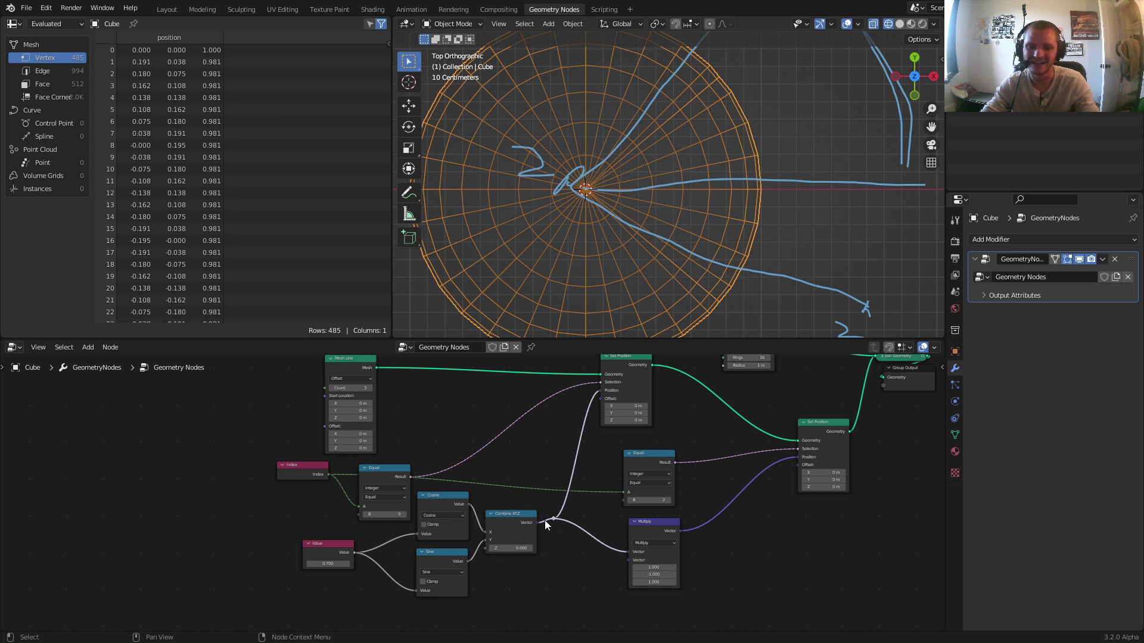
{"action": "left_click_drag", "start_coordinate": [552, 518], "coordinate": [607, 520]}
{"action": "middle_click_drag", "start_coordinate": [567, 544], "coordinate": [555, 527]}
{"action": "scroll", "coordinate": [635, 500], "scroll_direction": "up", "scroll_amount": 2}
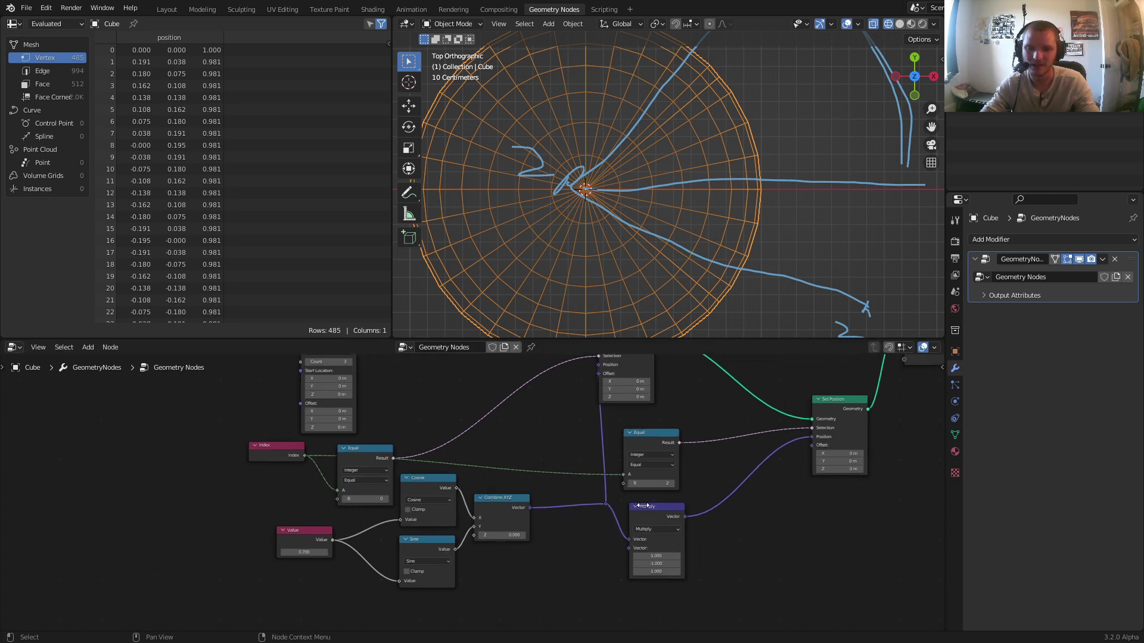
Step: Duplicate the Multiply node into the link after Combine XYZ, change its operation to Scale, and set its scale to 2
{"action": "key", "text": "shift+d"}
{"action": "left_click", "coordinate": [587, 516]}
{"action": "left_click", "coordinate": [589, 518]}
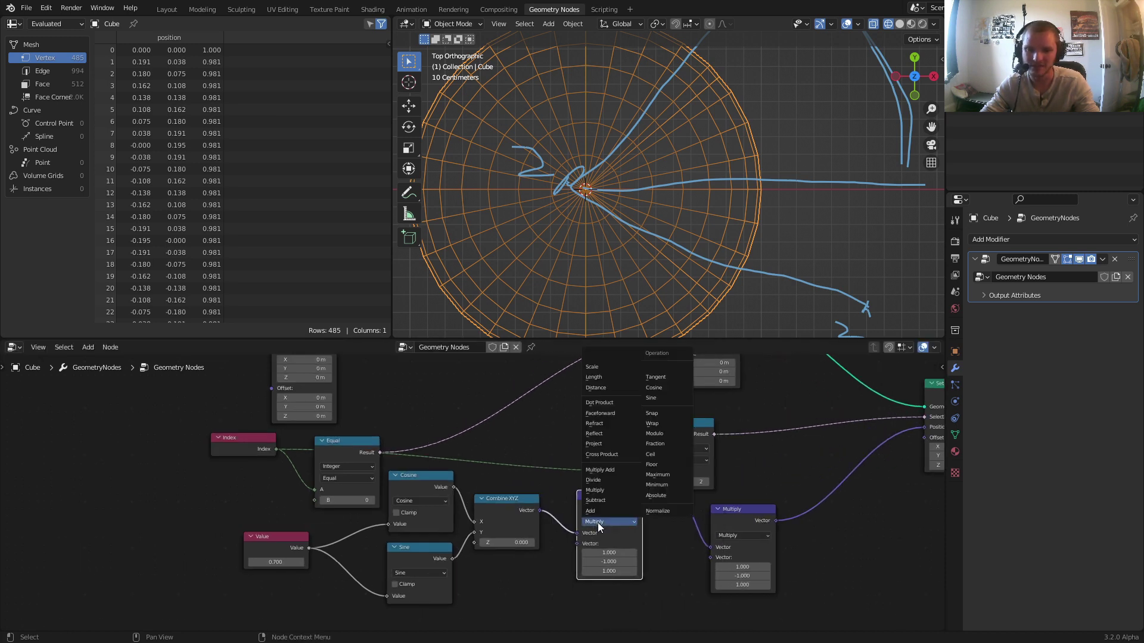
{"action": "left_click", "coordinate": [591, 368]}
{"action": "scroll", "coordinate": [648, 488], "scroll_direction": "up", "scroll_amount": 1}
{"action": "left_click", "coordinate": [641, 557]}
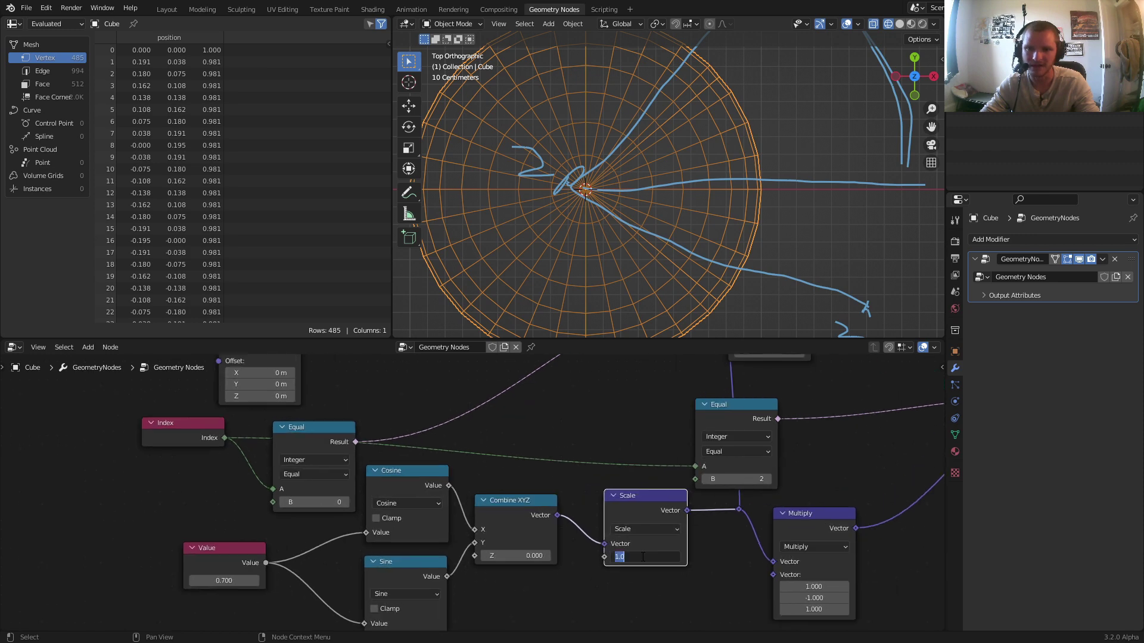
{"action": "key", "text": "Return"}
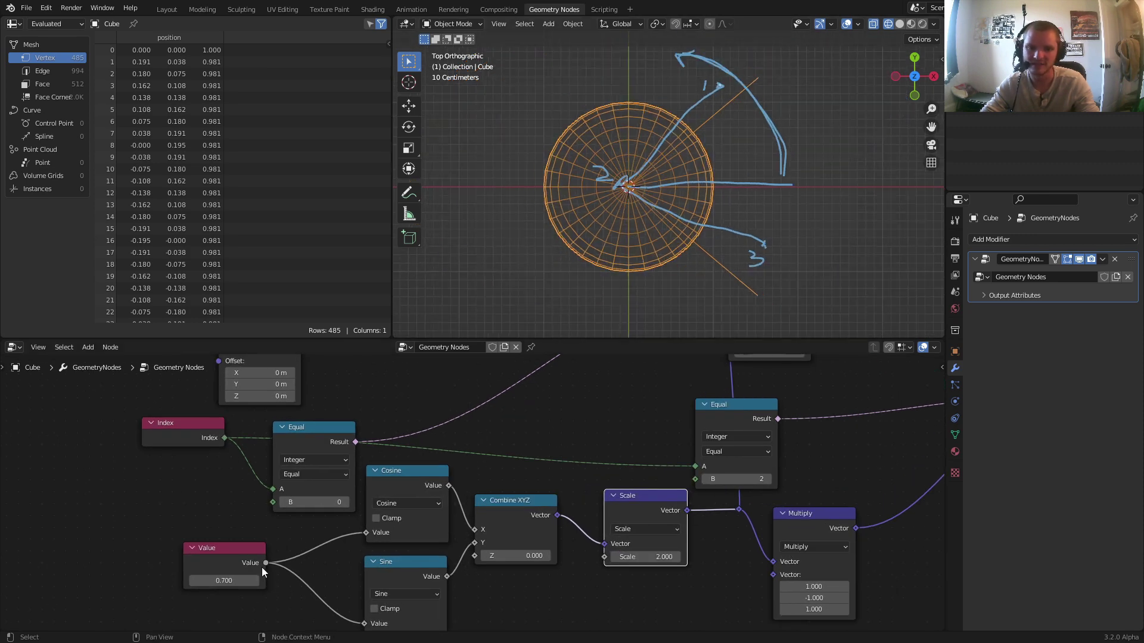
Step: Set the Value node to 0.620 and show the sphere in solid shading from an angled view
{"action": "mouse_move", "coordinate": [224, 580]}
{"action": "left_mouse_down"}
{"action": "mouse_move", "coordinate": [271, 580]}
{"action": "mouse_move", "coordinate": [210, 580]}
{"action": "left_mouse_up"}
{"action": "middle_click_drag", "start_coordinate": [637, 265], "coordinate": [652, 244]}
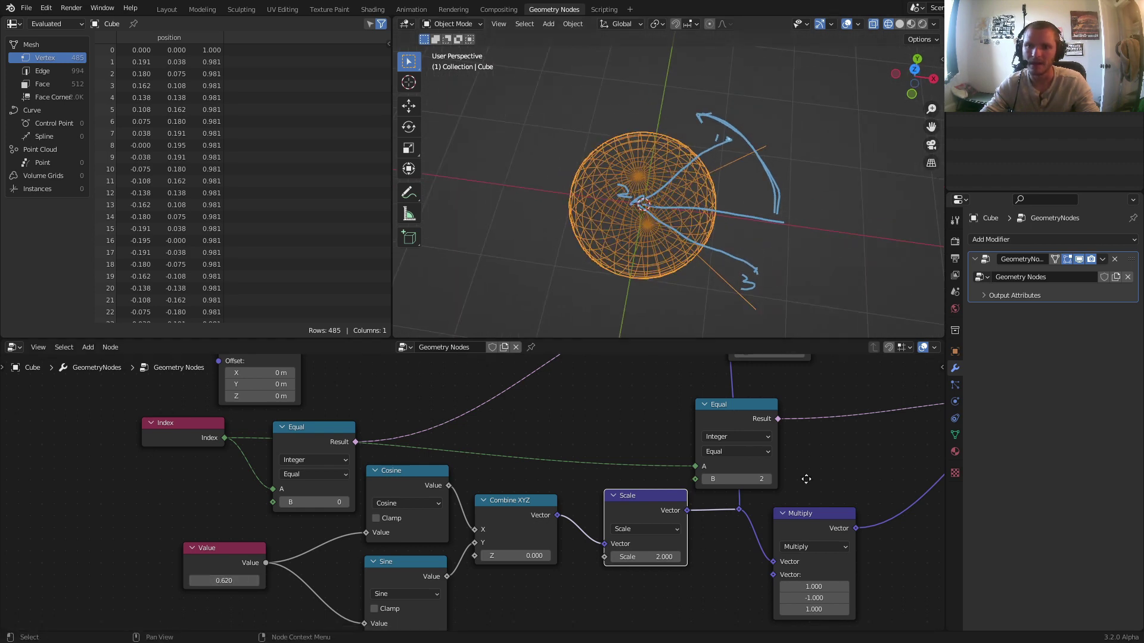
{"action": "middle_click_drag", "start_coordinate": [806, 479], "coordinate": [353, 555]}
{"action": "left_click", "coordinate": [899, 22]}
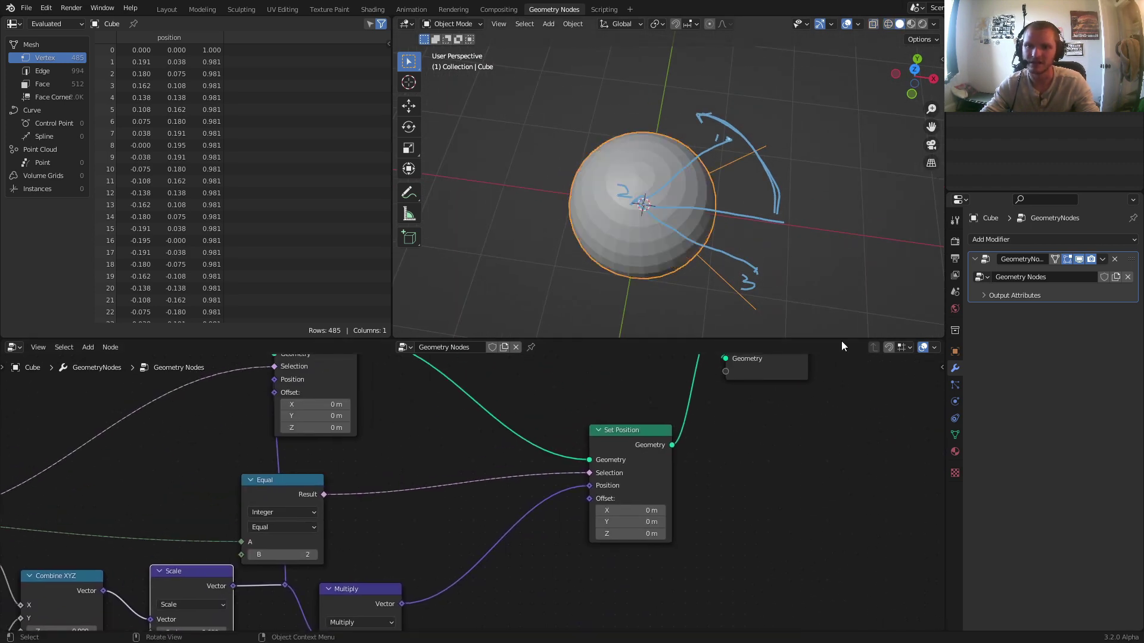
Step: Move Join Geometry and Group Output away, insert an Extrude Mesh node after the second Set Position, and set its mode to Edges
{"action": "middle_click_drag", "start_coordinate": [775, 387], "coordinate": [542, 461]}
{"action": "left_click_drag", "start_coordinate": [517, 394], "coordinate": [817, 383]}
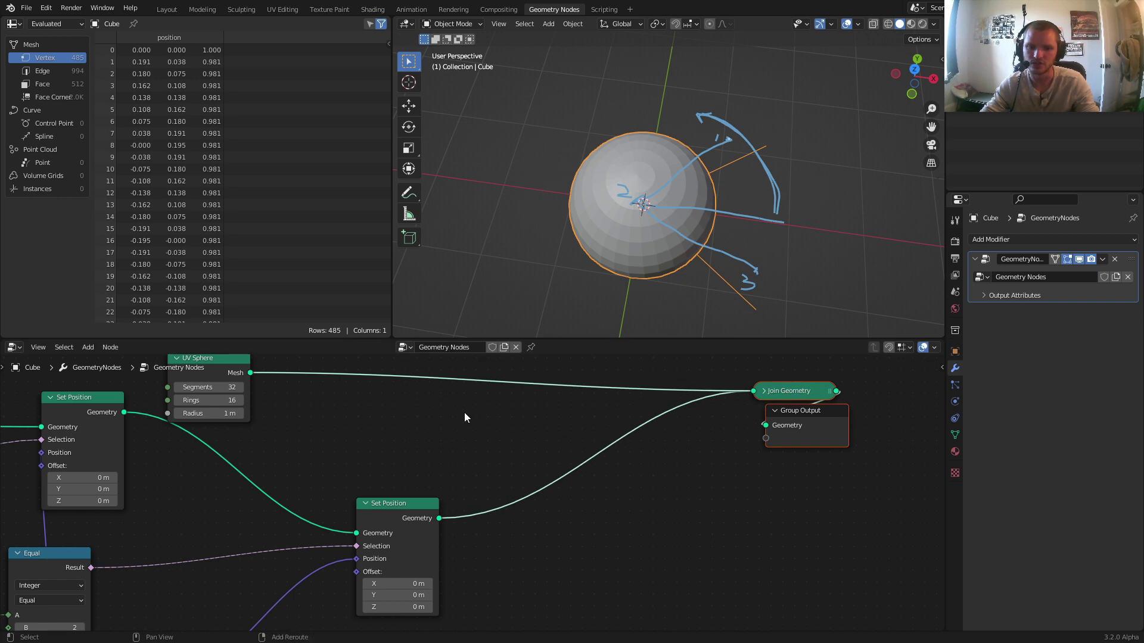
{"action": "key", "text": "shift+a"}
{"action": "left_click", "coordinate": [461, 402]}
{"action": "type", "text": "extr"}
{"action": "left_click", "coordinate": [496, 424]}
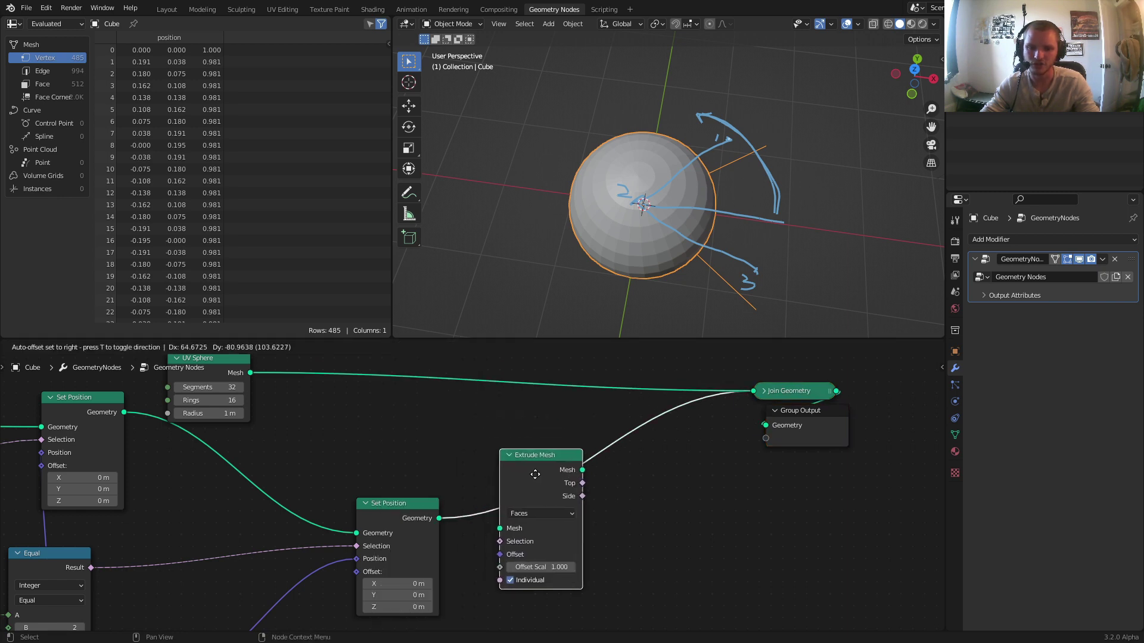
{"action": "left_click", "coordinate": [552, 506]}
{"action": "left_click", "coordinate": [552, 516]}
{"action": "left_click", "coordinate": [544, 541]}
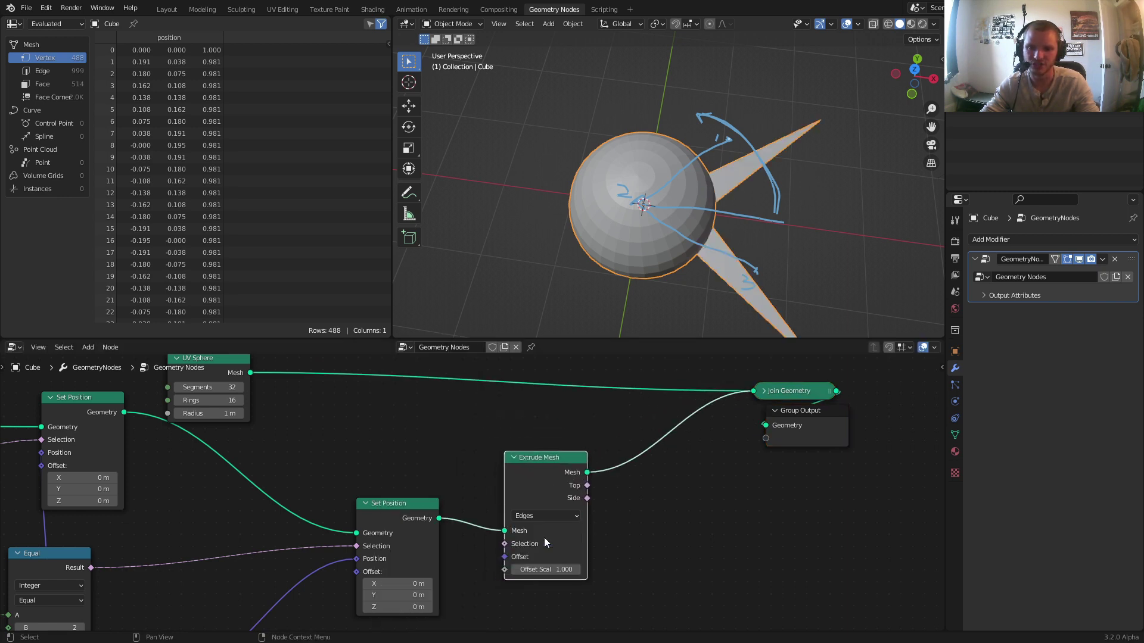
Step: Make room before the Extrude Mesh node, keep it on Edges, and search for a Vector node to feed its Offset input
{"action": "middle_click_drag", "start_coordinate": [799, 245], "coordinate": [691, 213], "text": "shift"}
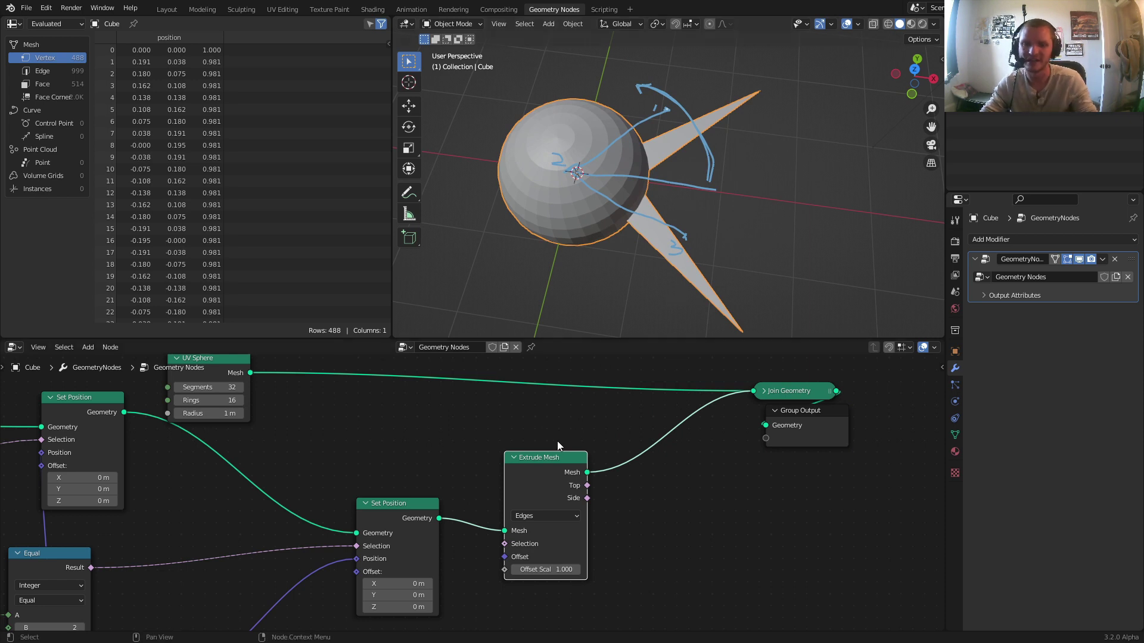
{"action": "left_click_drag", "start_coordinate": [526, 495], "coordinate": [635, 495]}
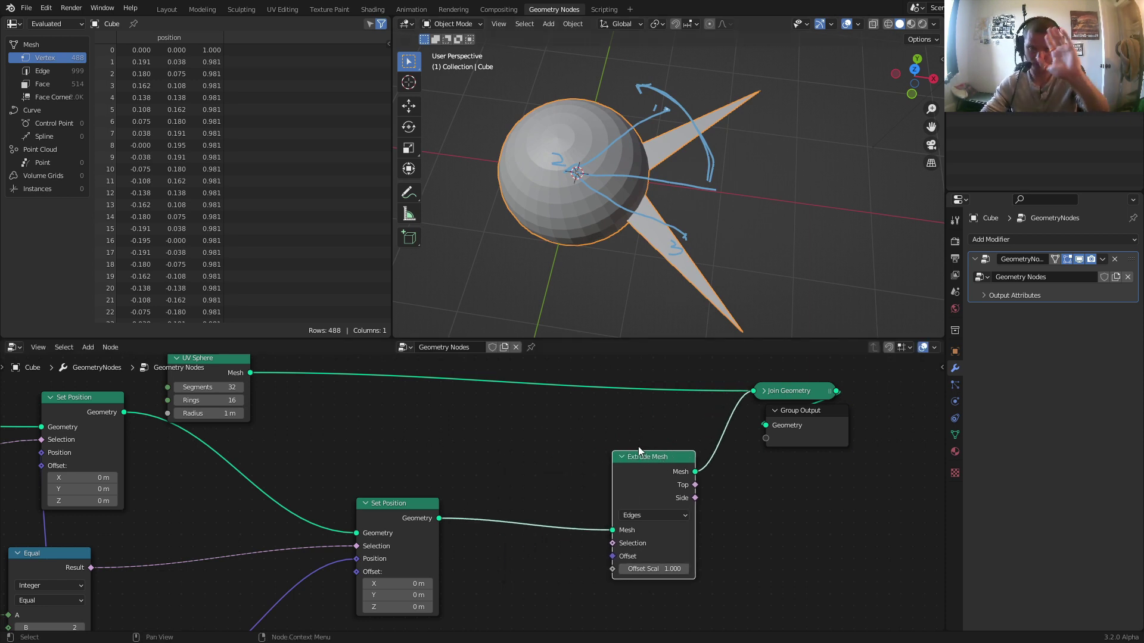
{"action": "middle_click_drag", "start_coordinate": [630, 538], "coordinate": [655, 464]}
{"action": "left_click", "coordinate": [662, 441]}
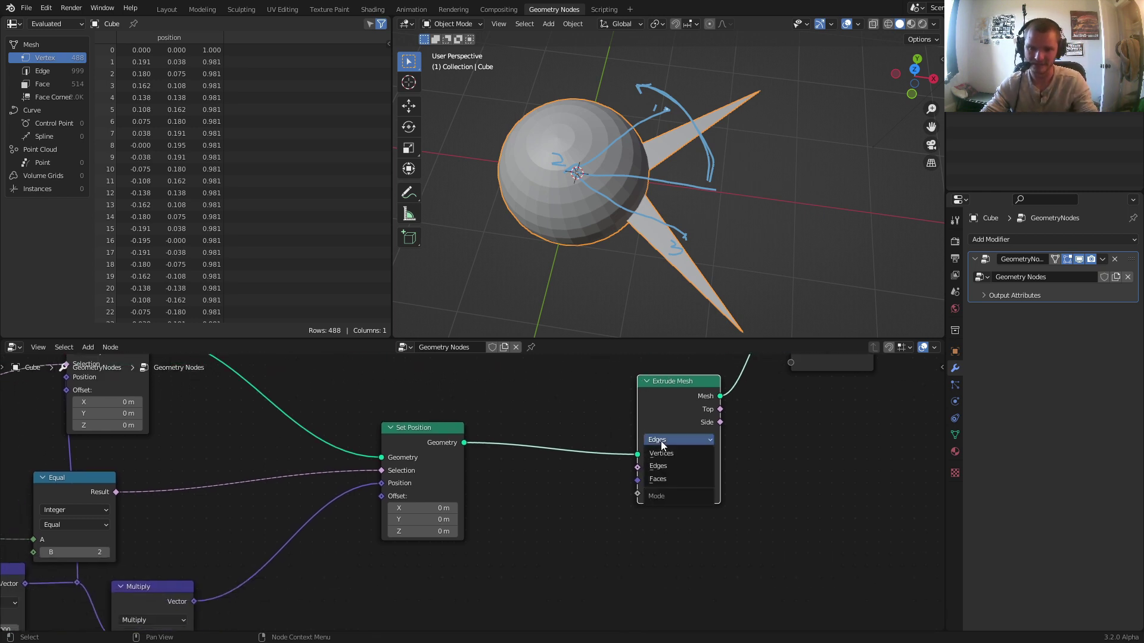
{"action": "left_click", "coordinate": [658, 465]}
{"action": "left_click_drag", "start_coordinate": [638, 481], "coordinate": [592, 516]}
{"action": "type", "text": "ve"}
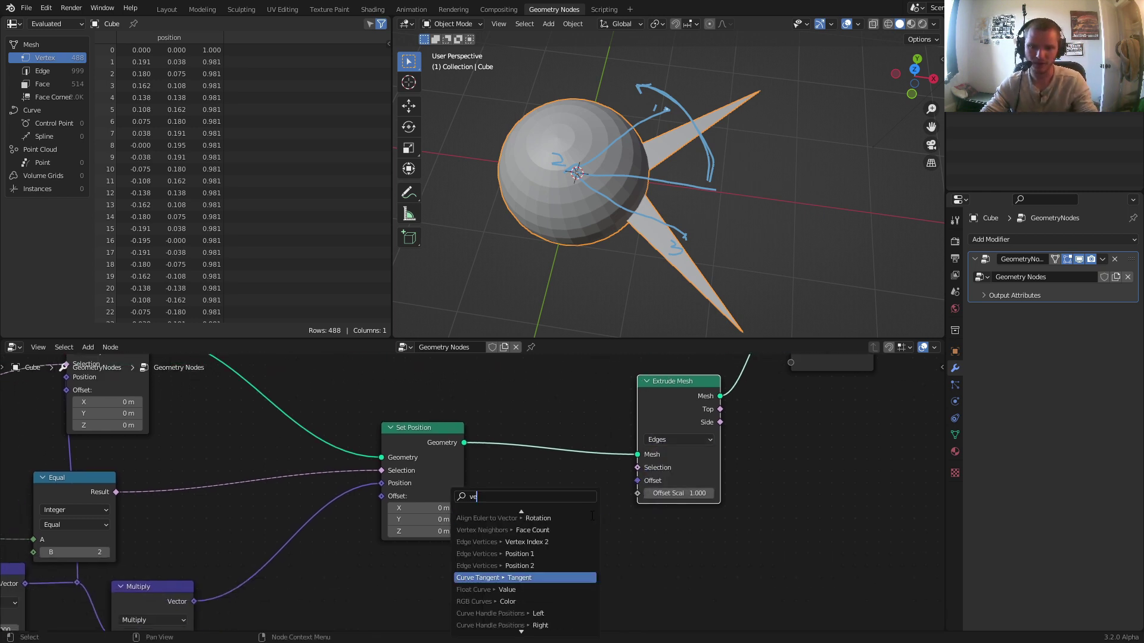
{"action": "type", "text": "ct"}
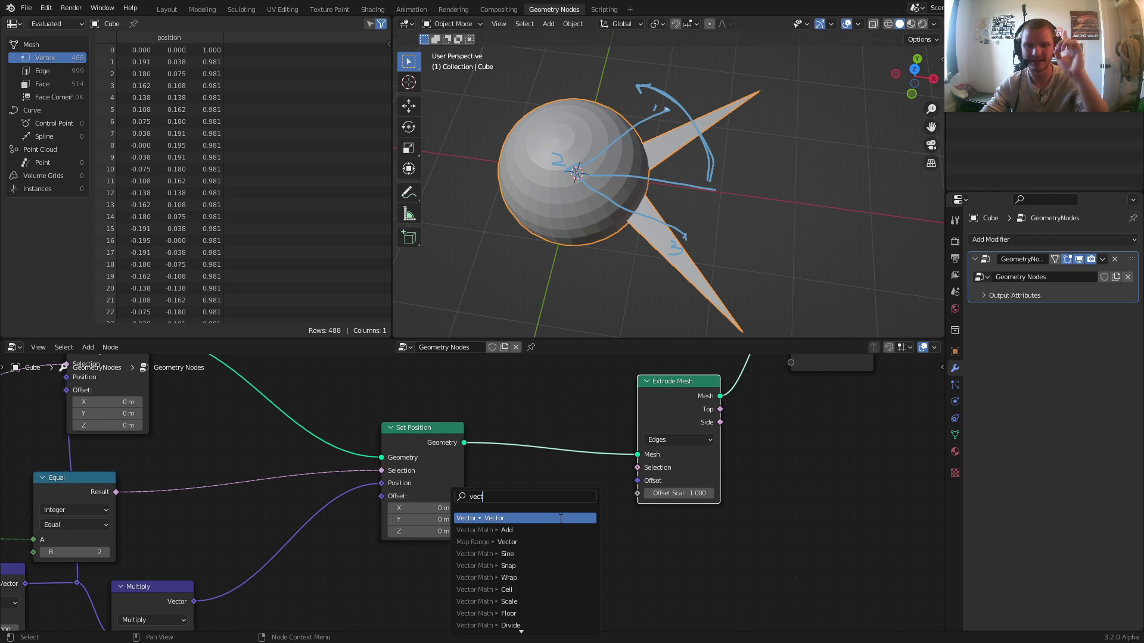
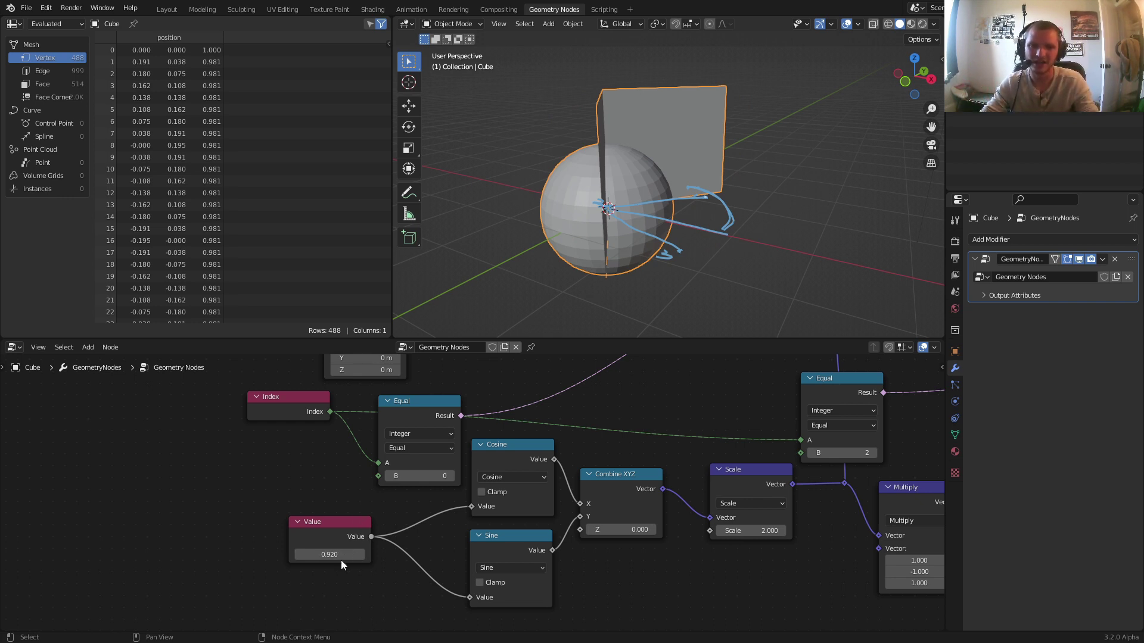
Step: Set the Value node to 0.630 and inspect the extruded planes against the sphere from the top and at an angle
{"action": "left_click_drag", "start_coordinate": [341, 560], "coordinate": [313, 560]}
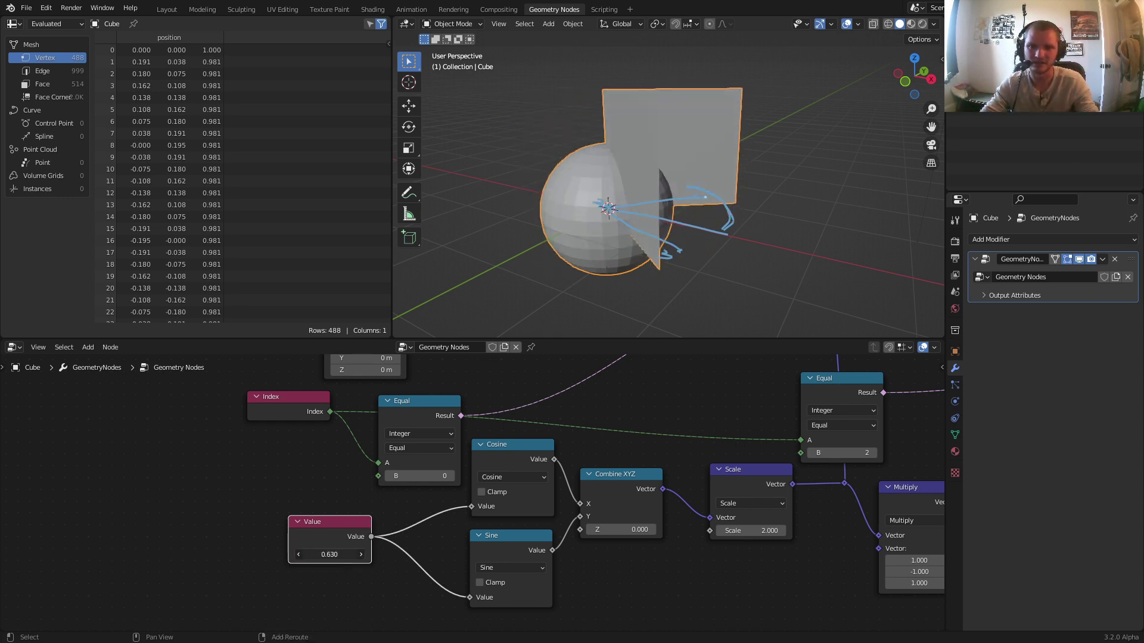
{"action": "scroll", "coordinate": [707, 507], "scroll_direction": "down", "scroll_amount": 2}
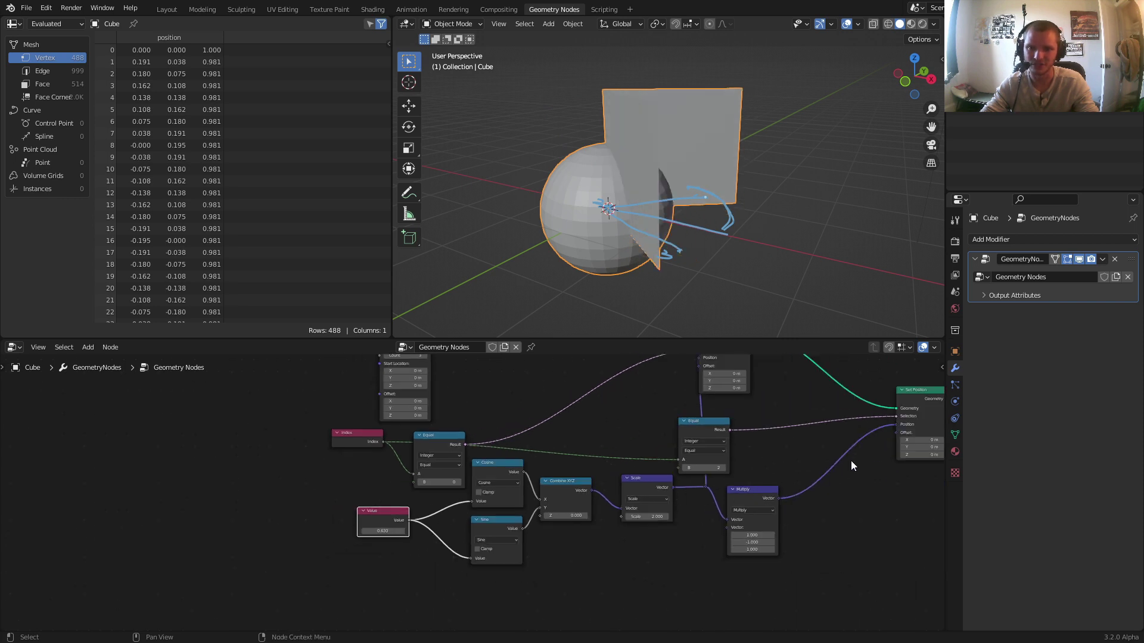
{"action": "middle_click_drag", "start_coordinate": [852, 461], "coordinate": [682, 475]}
{"action": "left_click", "coordinate": [913, 62]}
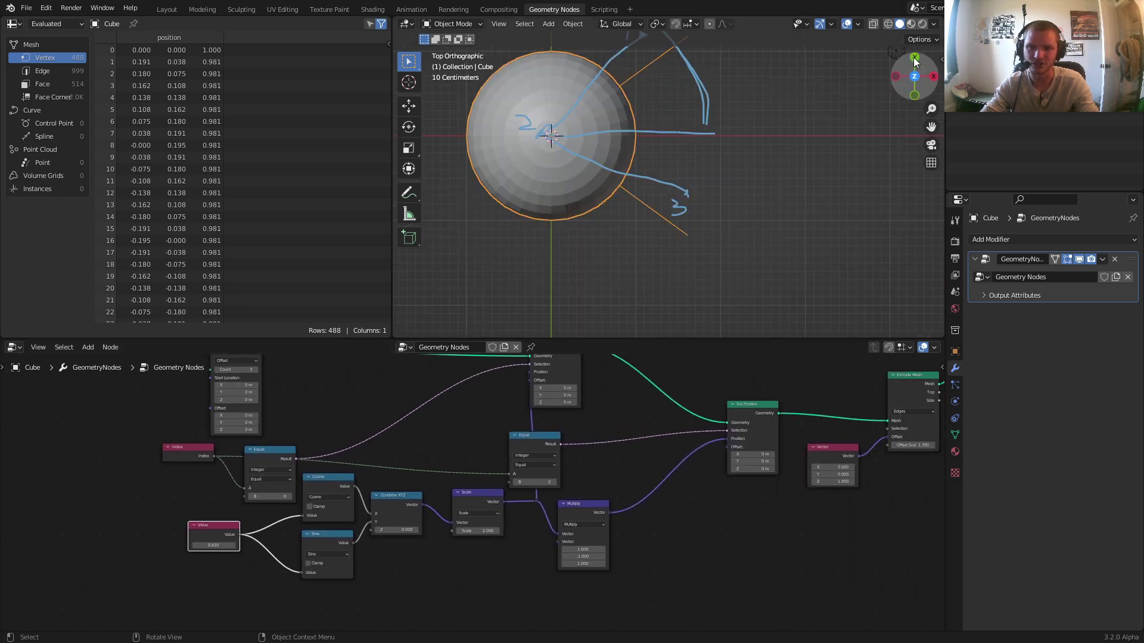
{"action": "middle_click_drag", "start_coordinate": [673, 142], "coordinate": [614, 137]}
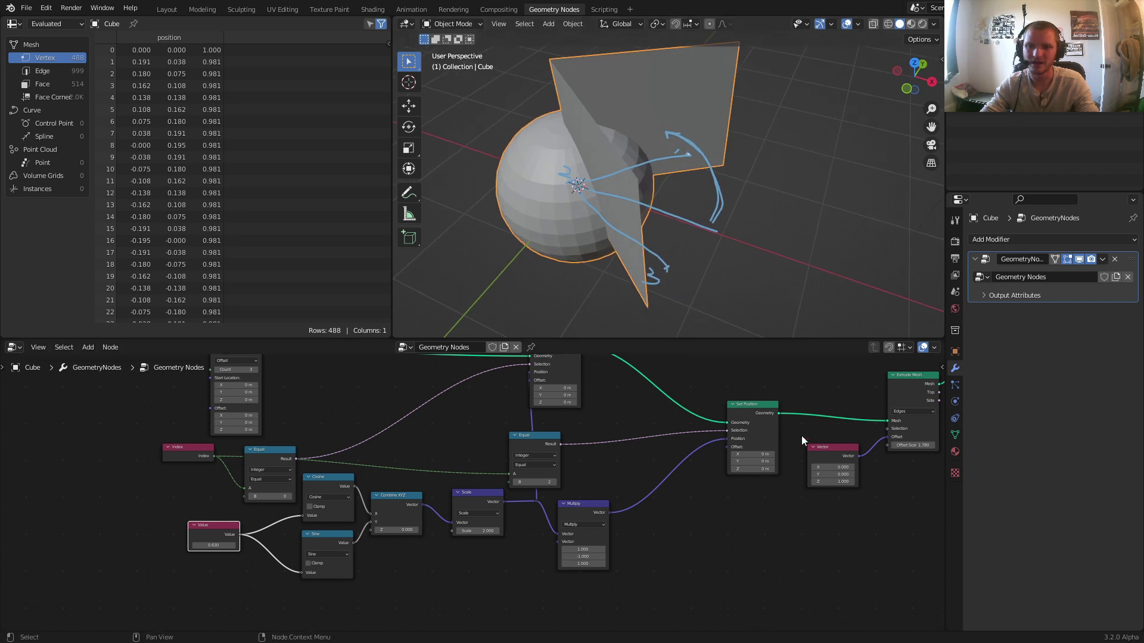
Step: Set the Extrude Mesh node's Offset Scale to 3
{"action": "middle_click_drag", "start_coordinate": [802, 435], "coordinate": [628, 456]}
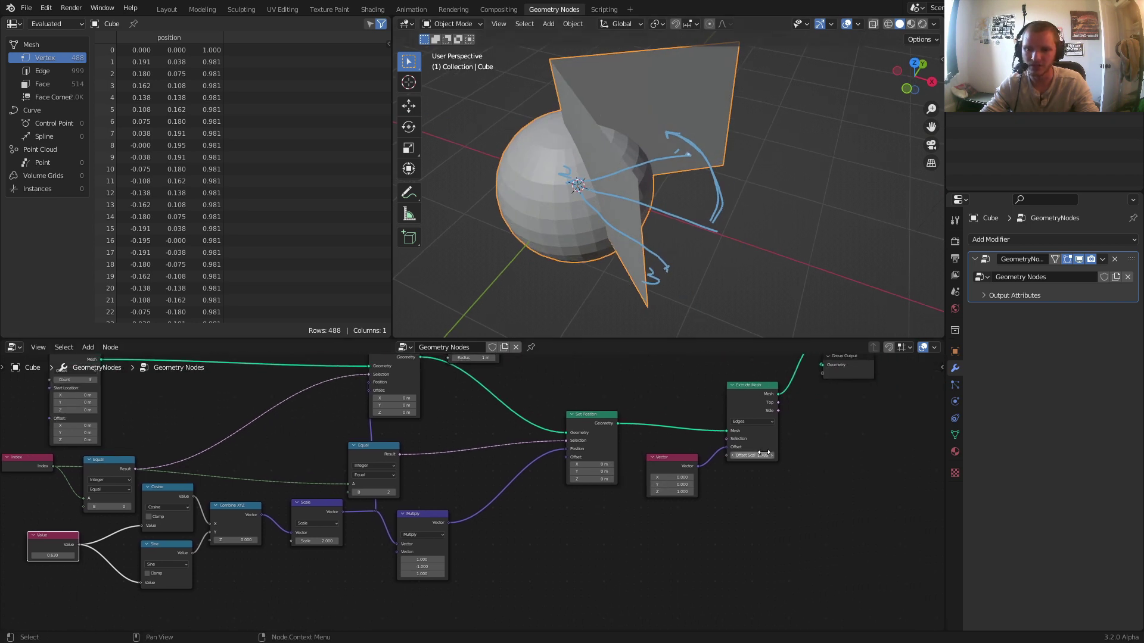
{"action": "type", "text": "3"}
{"action": "key", "text": "Return"}
Step: Insert a Transform node between Extrude Mesh and Join Geometry and set its Z translation to -1.06 m
{"action": "middle_click_drag", "start_coordinate": [839, 439], "coordinate": [716, 535]}
{"action": "key", "text": "shift+a"}
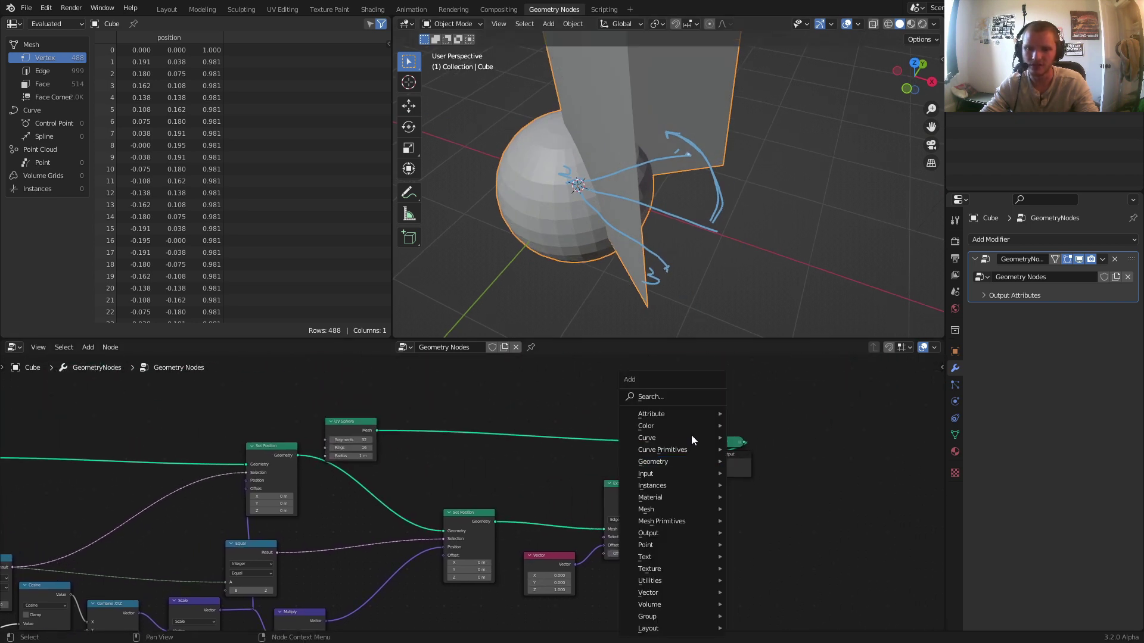
{"action": "left_click", "coordinate": [667, 391]}
{"action": "type", "text": "tr"}
{"action": "left_click", "coordinate": [685, 412]}
{"action": "left_click", "coordinate": [703, 490]}
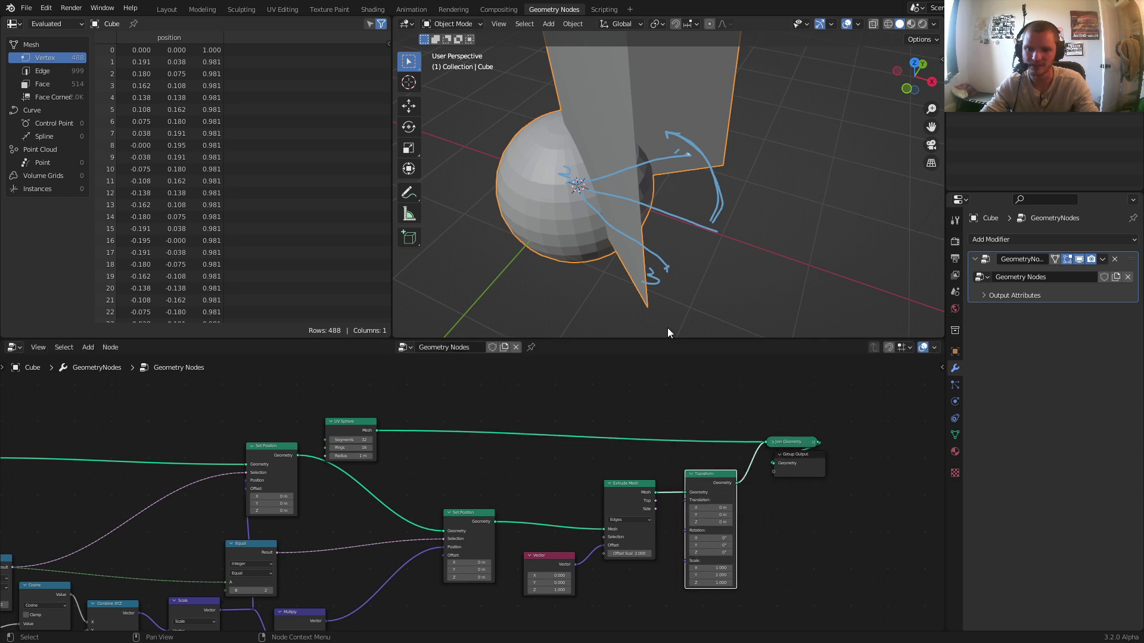
{"action": "middle_click_drag", "start_coordinate": [647, 271], "coordinate": [663, 228]}
{"action": "left_click_drag", "start_coordinate": [714, 520], "coordinate": [667, 520]}
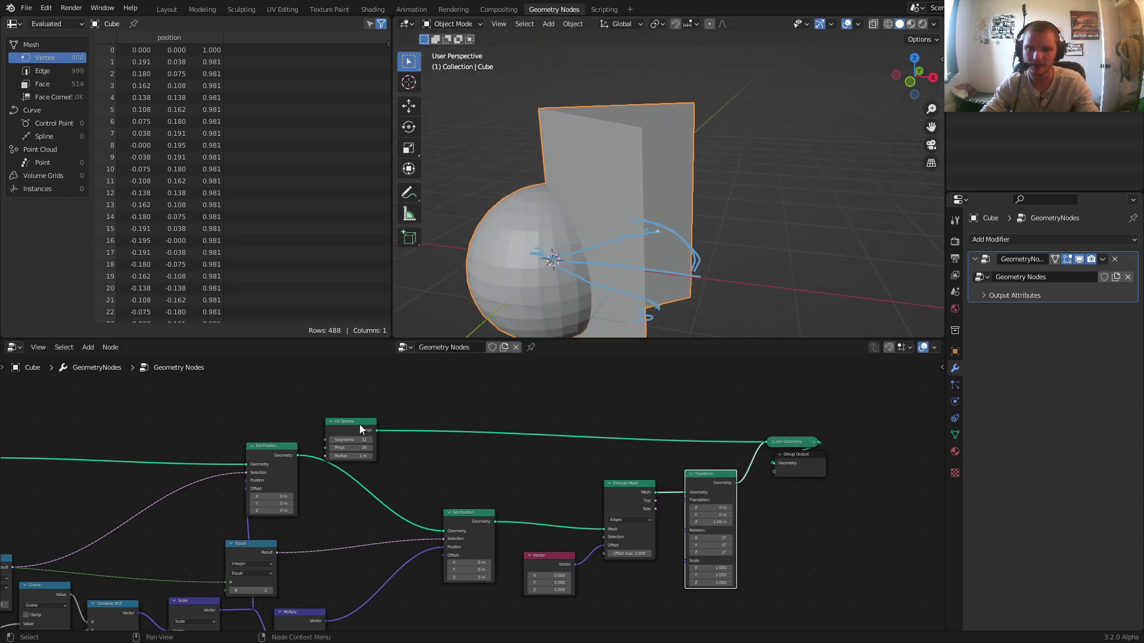
Step: Move the UV Sphere node closer to Join Geometry and undo its accidental link to the Group Output
{"action": "left_click_drag", "start_coordinate": [359, 424], "coordinate": [563, 413]}
{"action": "scroll", "coordinate": [598, 427], "scroll_direction": "up", "scroll_amount": 1}
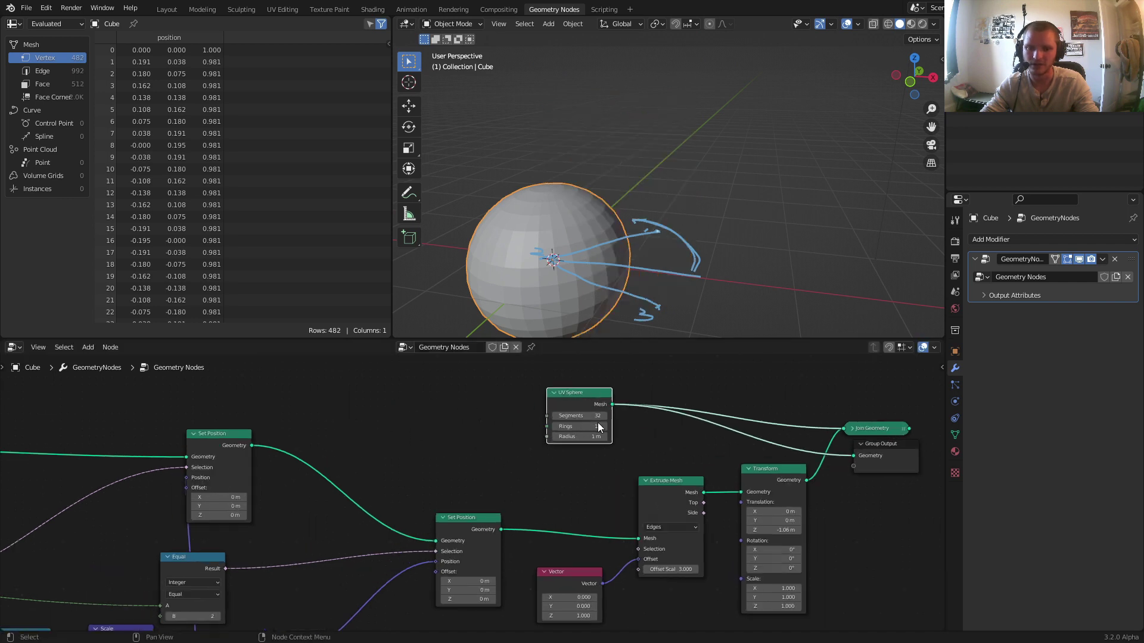
{"action": "scroll", "coordinate": [598, 428], "scroll_direction": "up", "scroll_amount": 1}
{"action": "key", "text": "ctrl+z"}
{"action": "middle_click_drag", "start_coordinate": [760, 400], "coordinate": [716, 429]}
Step: Delete the Join Geometry node and connect the UV Sphere's mesh directly to the Group Output
{"action": "left_click", "coordinate": [852, 451]}
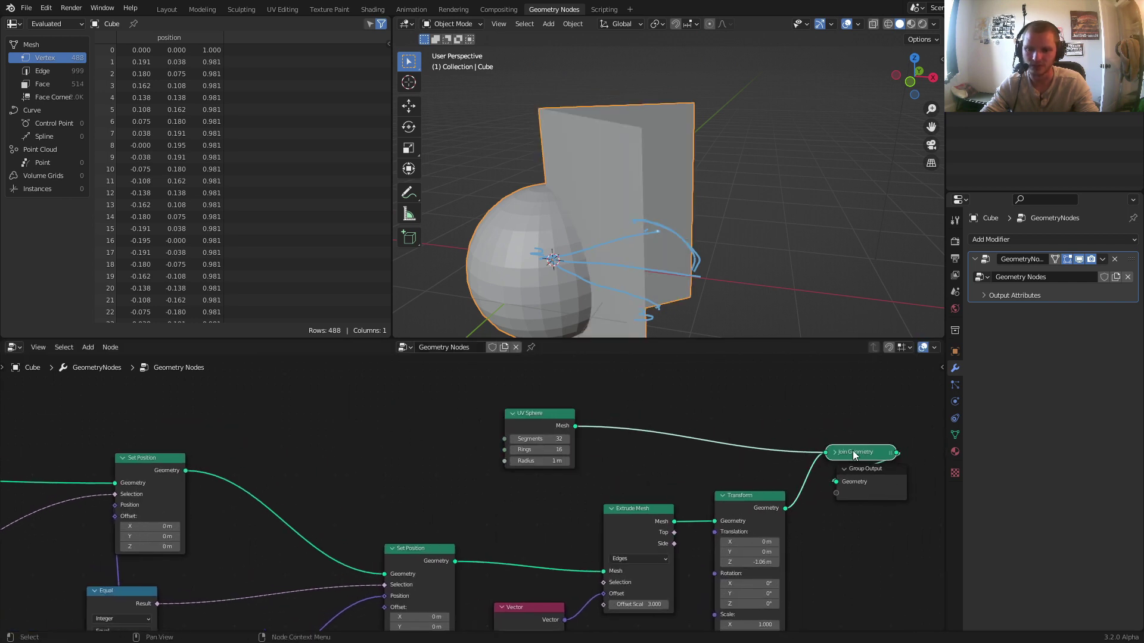
{"action": "key", "text": "x"}
{"action": "left_click", "coordinate": [563, 424], "text": "ctrl+shift"}
Step: Insert a Mesh Boolean node between the UV Sphere and the Group Output
{"action": "key", "text": "shift+a"}
{"action": "mouse_move", "coordinate": [649, 415]}
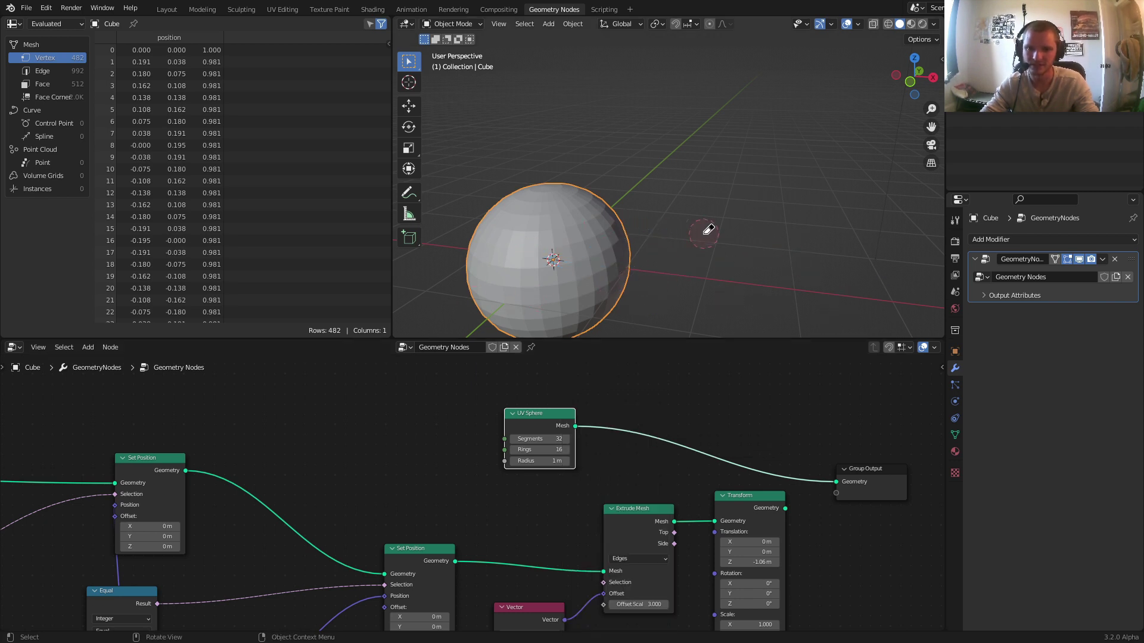
{"action": "key", "text": "shift+a"}
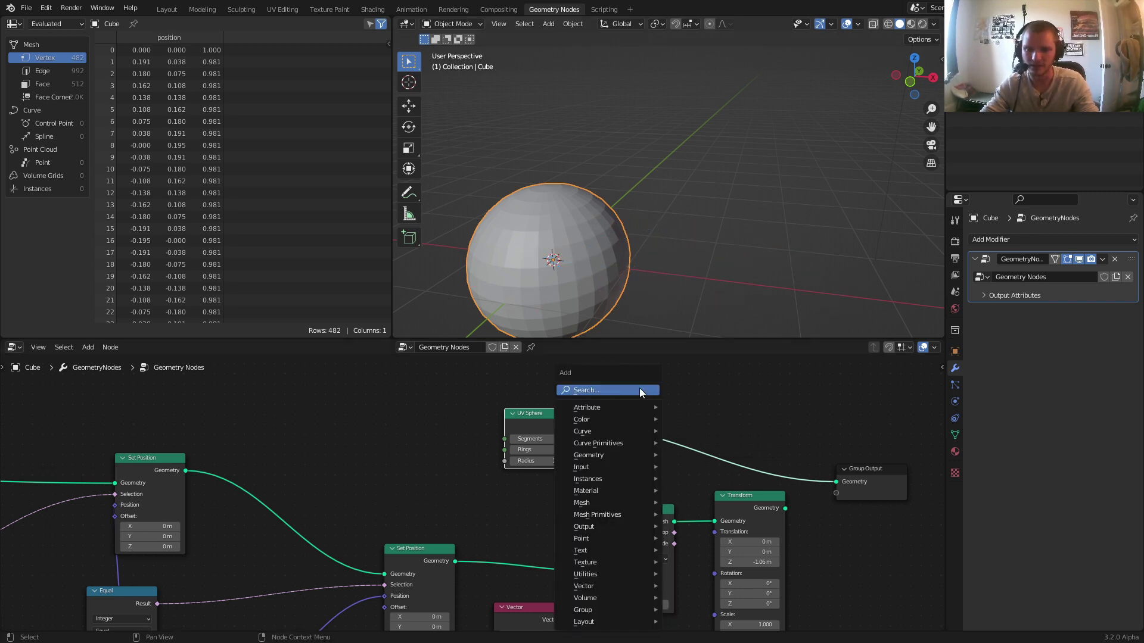
{"action": "type", "text": "mesh bo"}
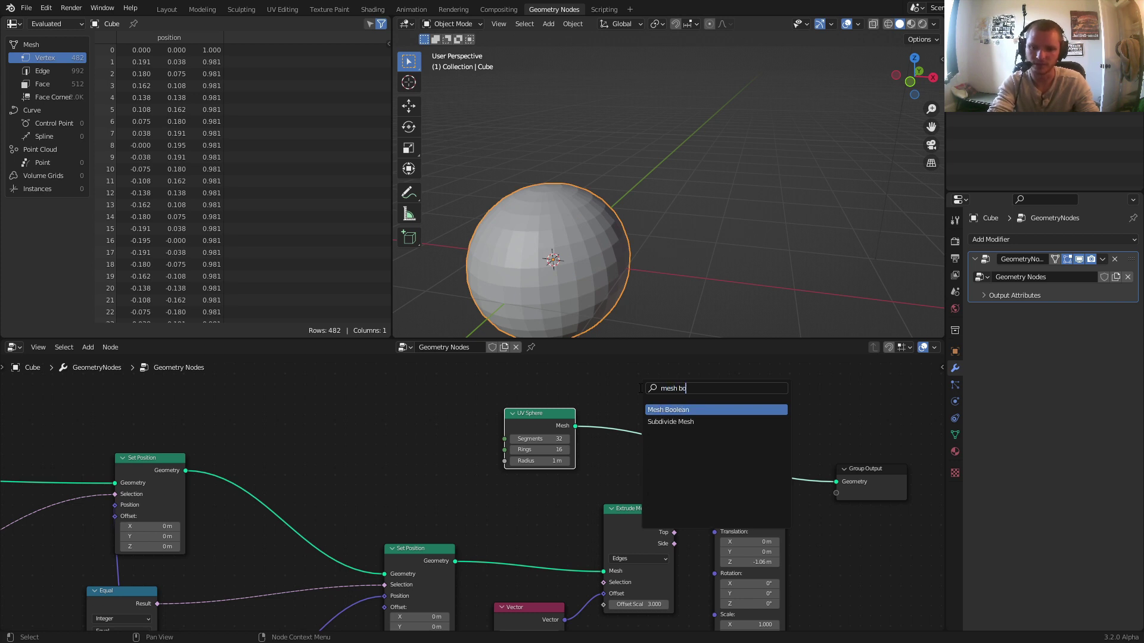
{"action": "key", "text": "Return"}
{"action": "left_click", "coordinate": [639, 388]}
{"action": "middle_click_drag", "start_coordinate": [639, 388], "coordinate": [434, 376]}
Step: Move the Group Output and Mesh Boolean nodes past the Transform node and connect the Transform's geometry to Mesh 2
{"action": "left_click_drag", "start_coordinate": [743, 509], "coordinate": [807, 455]}
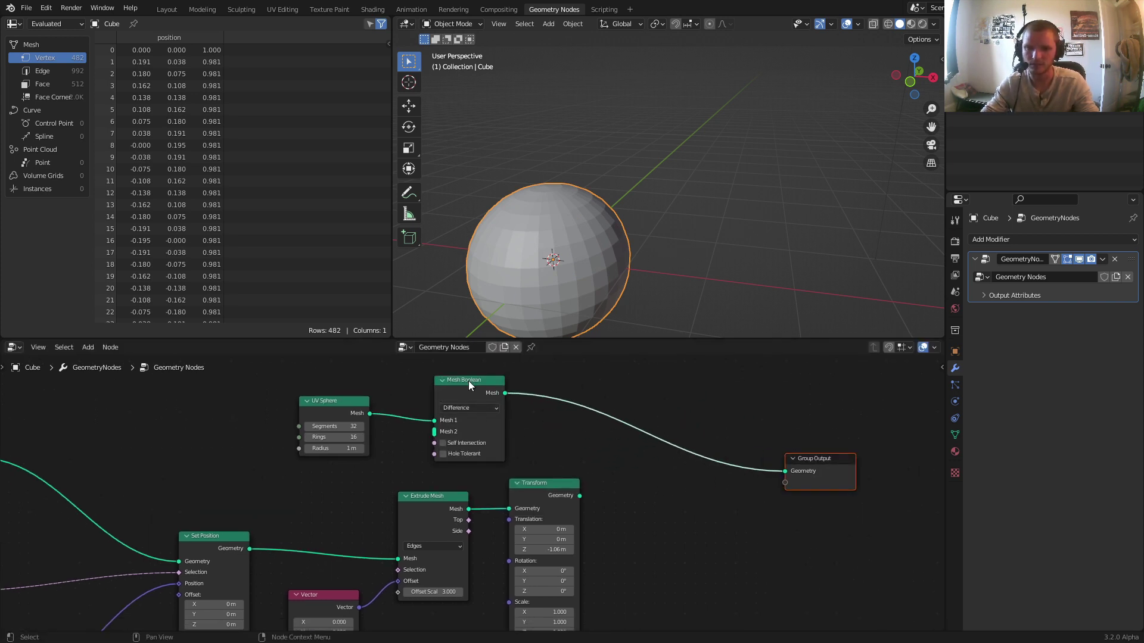
{"action": "left_click_drag", "start_coordinate": [468, 385], "coordinate": [717, 409]}
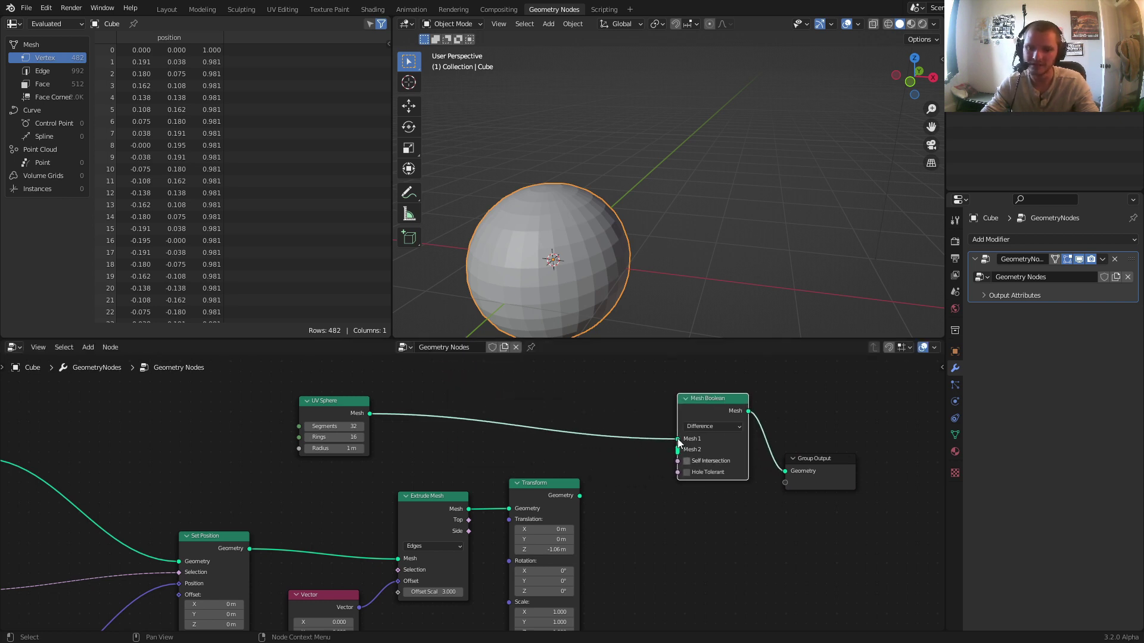
{"action": "right_click_drag", "start_coordinate": [573, 497], "coordinate": [675, 464], "text": "alt"}
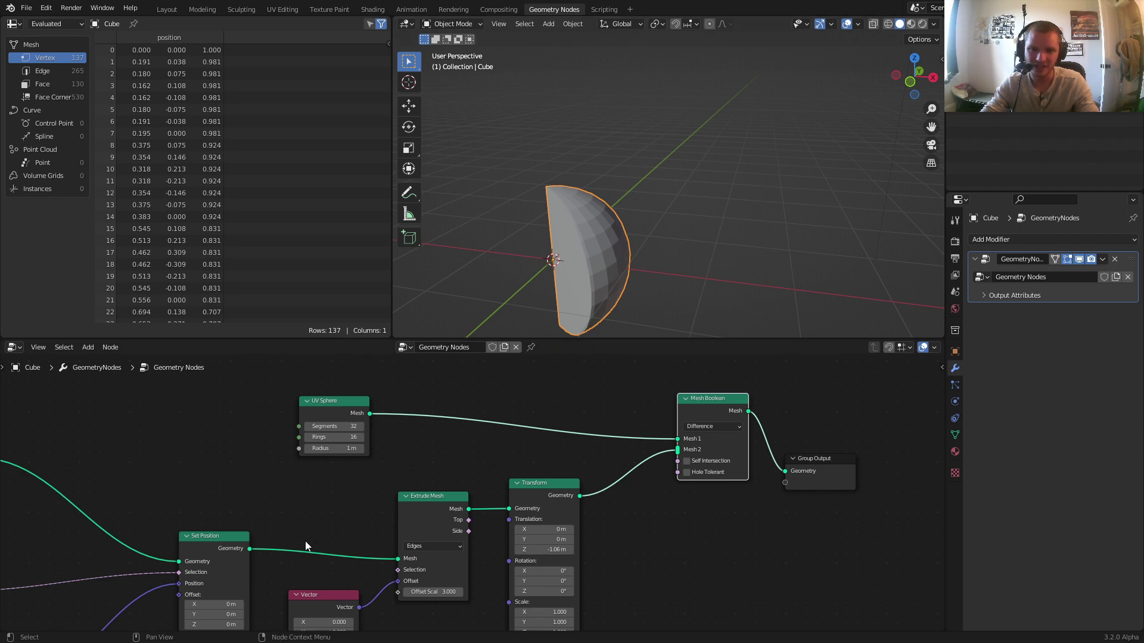
Step: Set the Value node to 0.540 and inspect the boolean-cut sphere from the front of the mouth
{"action": "middle_click_drag", "start_coordinate": [596, 284], "coordinate": [645, 245], "text": "shift"}
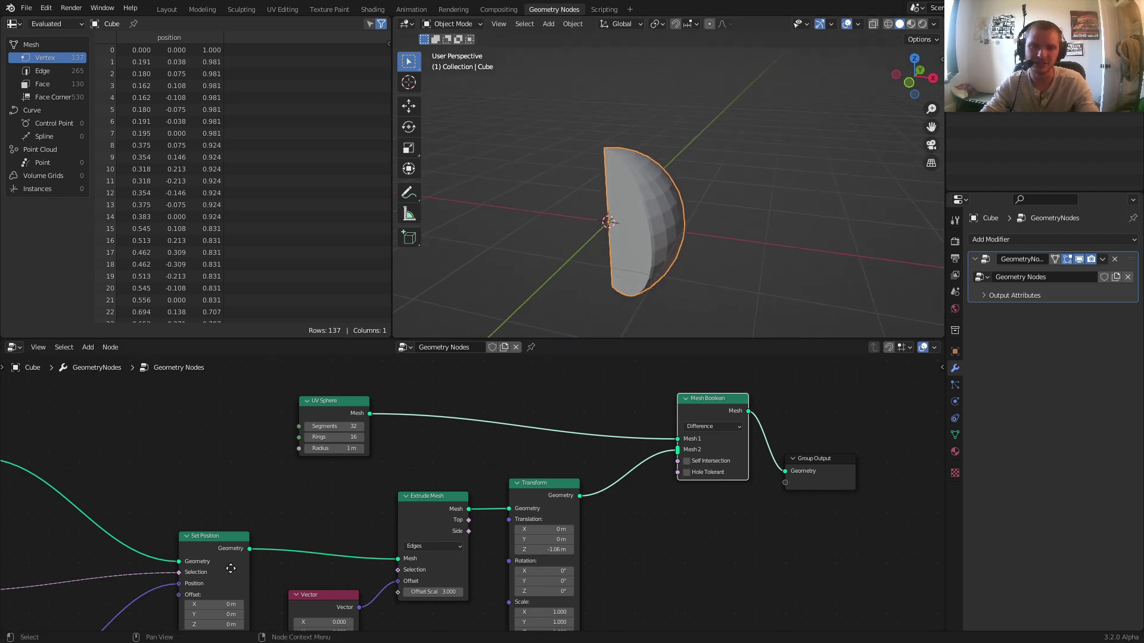
{"action": "middle_click_drag", "start_coordinate": [230, 567], "coordinate": [613, 426]}
{"action": "middle_click_drag", "start_coordinate": [276, 500], "coordinate": [629, 415]}
{"action": "mouse_move", "coordinate": [220, 503]}
{"action": "left_mouse_down", "text": "shift"}
{"action": "mouse_move", "coordinate": [256, 503]}
{"action": "mouse_move", "coordinate": [194, 504]}
{"action": "mouse_move", "coordinate": [217, 503]}
{"action": "left_mouse_up", "text": "shift"}
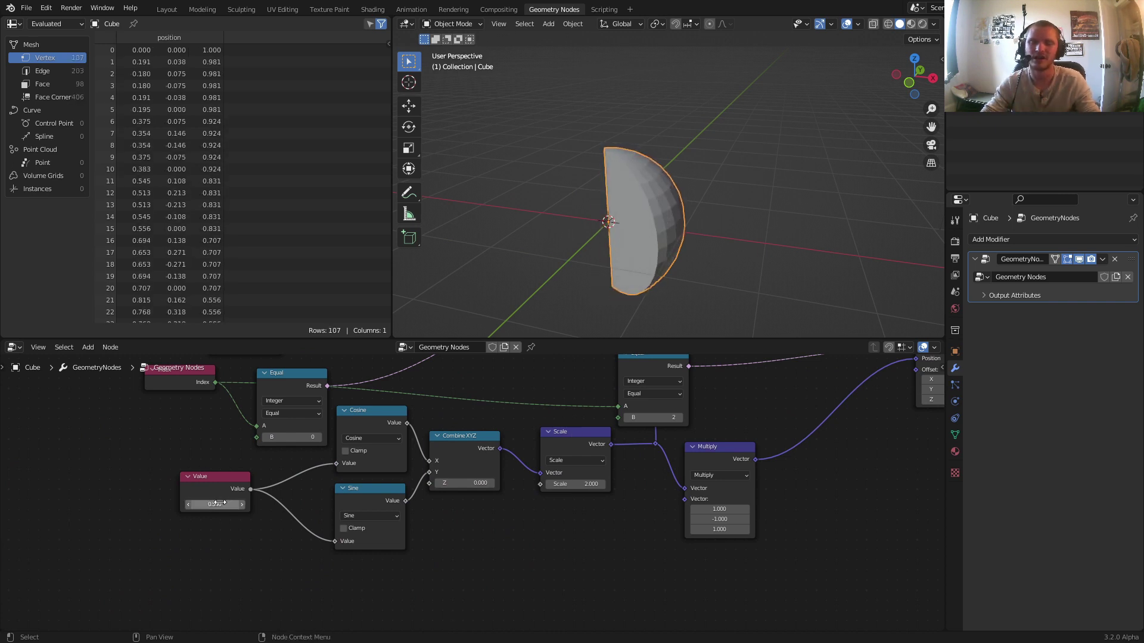
{"action": "middle_click_drag", "start_coordinate": [667, 207], "coordinate": [584, 188]}
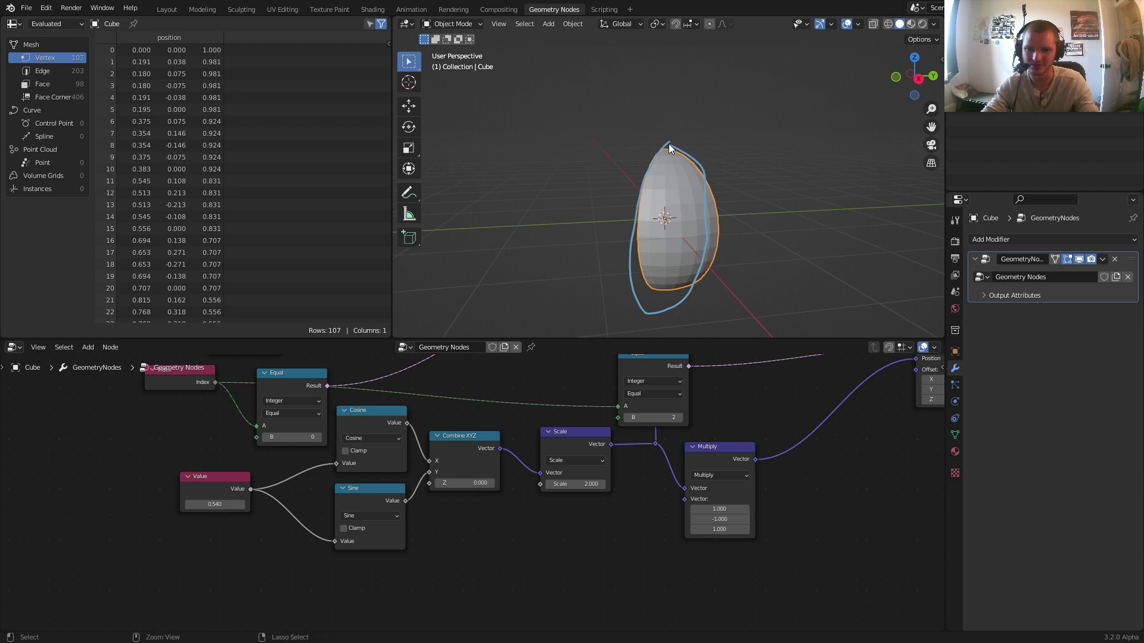
Step: Undo the annotation stroke around the cut sphere and view its flat cut face from the side
{"action": "key", "text": "ctrl+z"}
{"action": "middle_click_drag", "start_coordinate": [654, 221], "coordinate": [724, 237]}
{"action": "scroll", "coordinate": [846, 477], "scroll_direction": "down", "scroll_amount": 5}
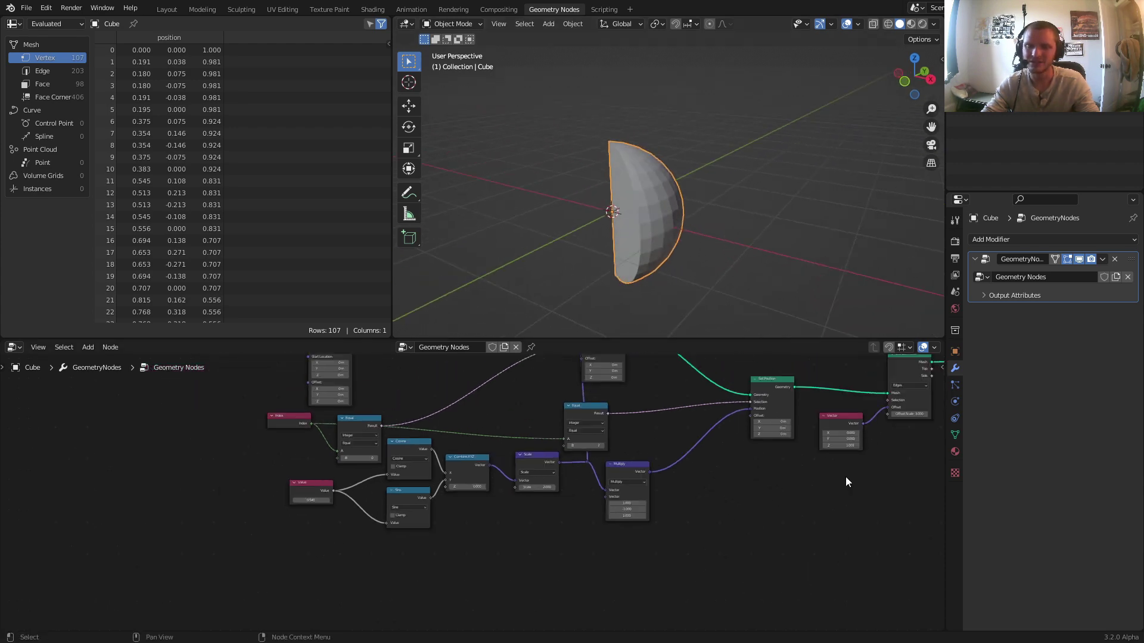
Step: Try the Hole Tolerant option on the Mesh Boolean node
{"action": "middle_click_drag", "start_coordinate": [706, 489], "coordinate": [560, 510]}
{"action": "scroll", "coordinate": [796, 394], "scroll_direction": "up", "scroll_amount": 5}
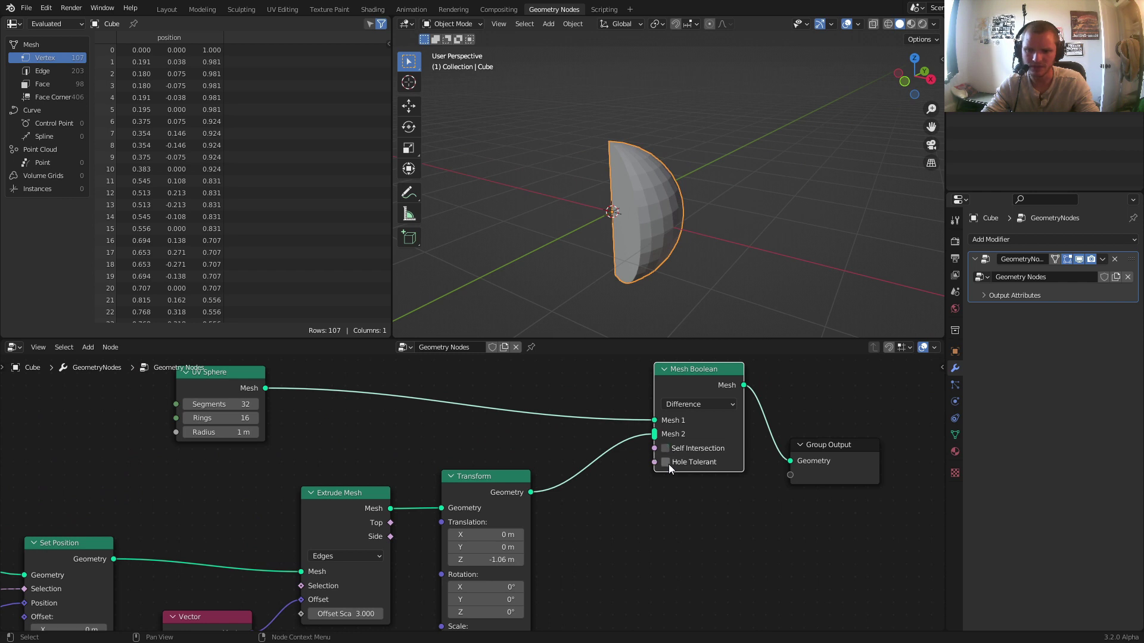
{"action": "left_click", "coordinate": [665, 462]}
{"action": "scroll", "coordinate": [462, 493], "scroll_direction": "down", "scroll_amount": 3}
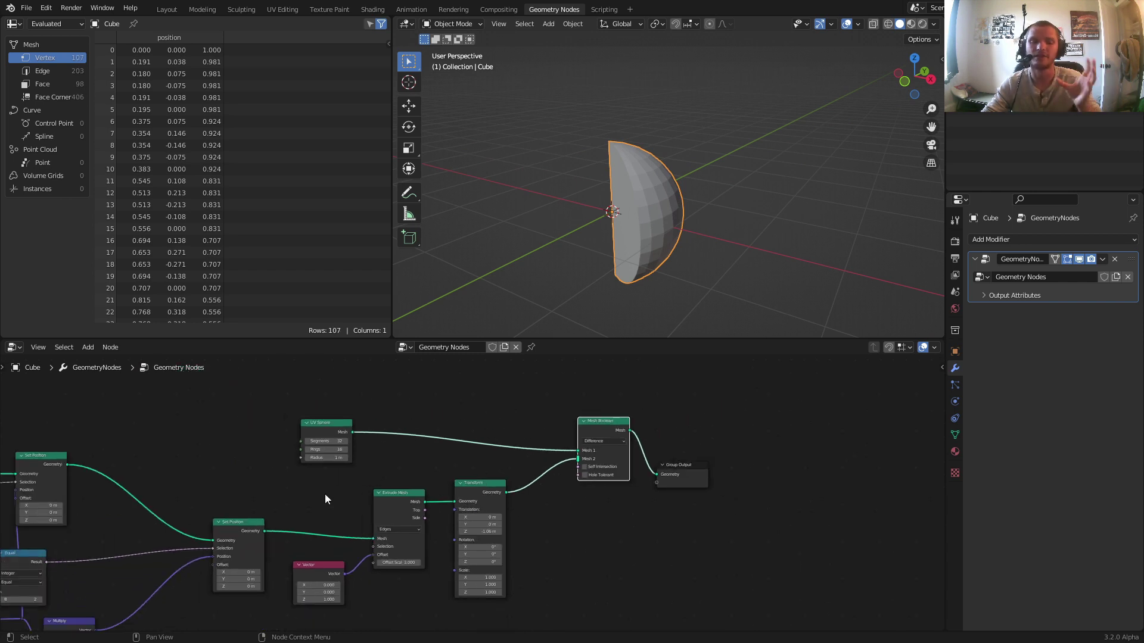
Step: Swap the index comparisons by setting B to 2 on the first Equal node and to 0 on the second
{"action": "middle_click_drag", "start_coordinate": [282, 495], "coordinate": [620, 404]}
{"action": "middle_click_drag", "start_coordinate": [472, 468], "coordinate": [684, 453]}
{"action": "scroll", "coordinate": [402, 489], "scroll_direction": "up", "scroll_amount": 5}
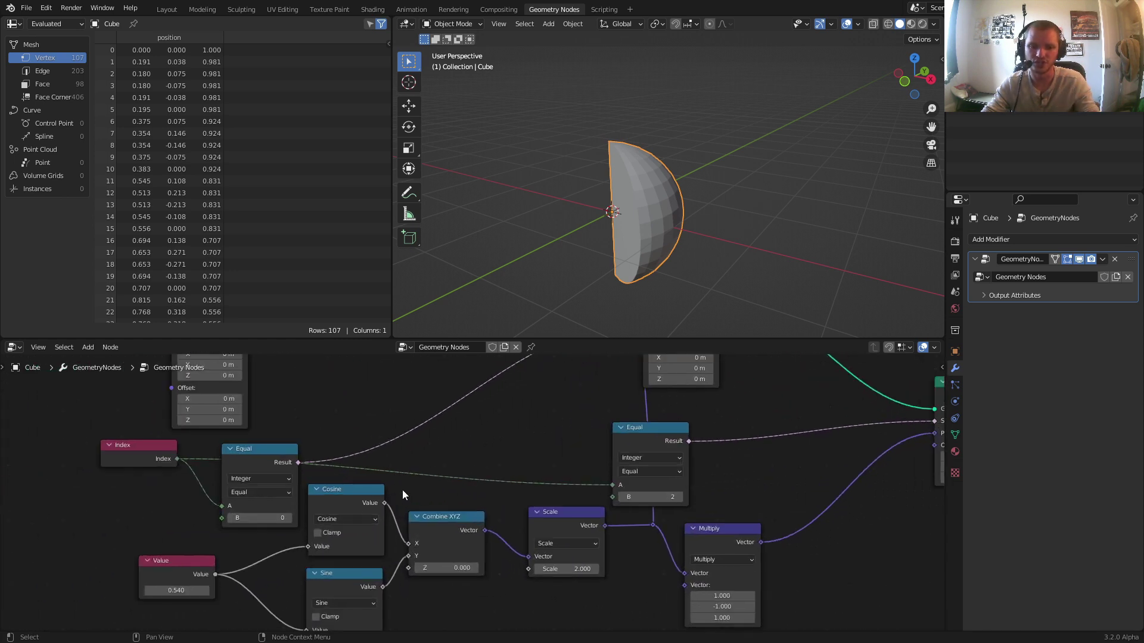
{"action": "left_click", "coordinate": [247, 517]}
{"action": "type", "text": "2"}
{"action": "key", "text": "Return"}
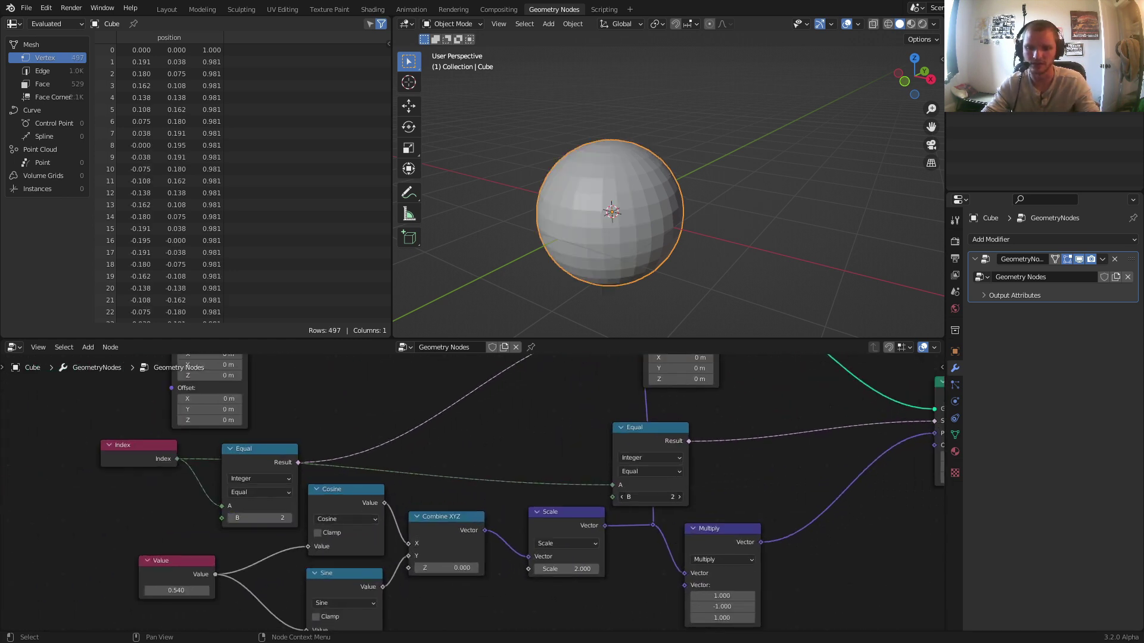
{"action": "type", "text": "0"}
{"action": "key", "text": "Return"}
Step: Inspect the cut sphere in Top Orthographic view and test the Value node's effect on the mouth, undoing the test change
{"action": "middle_click_drag", "start_coordinate": [633, 181], "coordinate": [632, 224]}
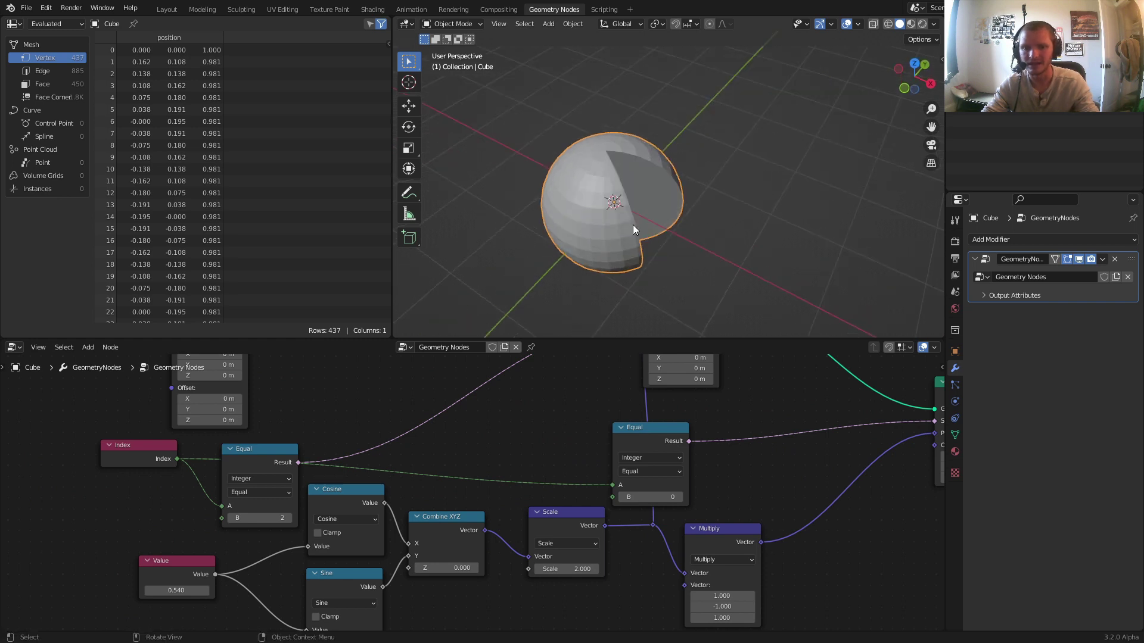
{"action": "left_click", "coordinate": [909, 57]}
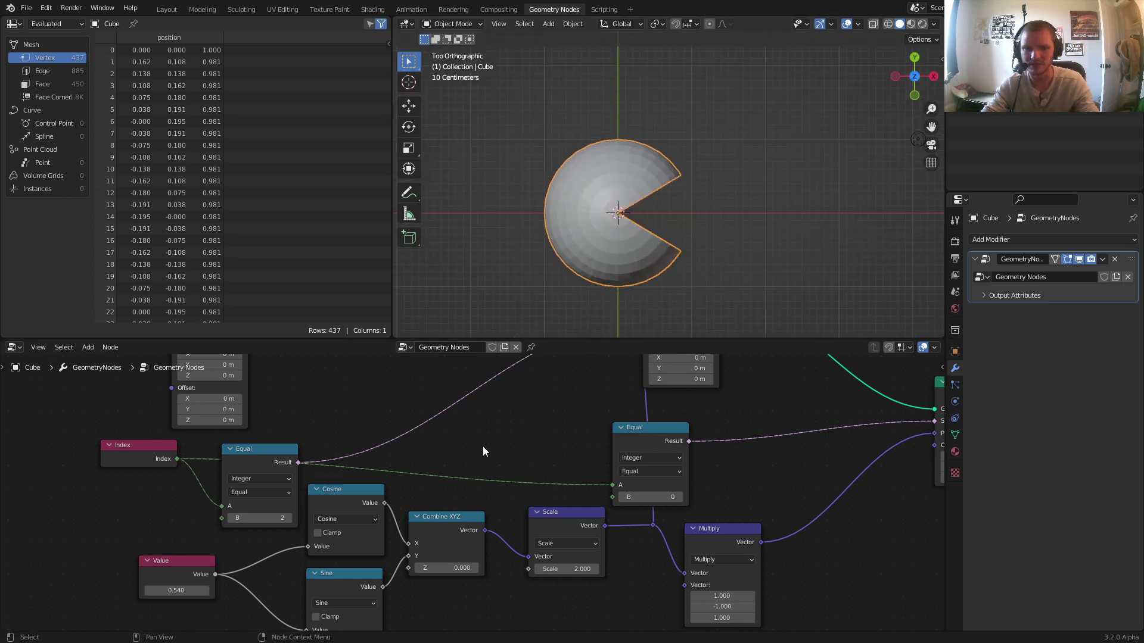
{"action": "left_click_drag", "start_coordinate": [180, 589], "coordinate": [180, 587]}
{"action": "key", "text": "ctrl+z"}
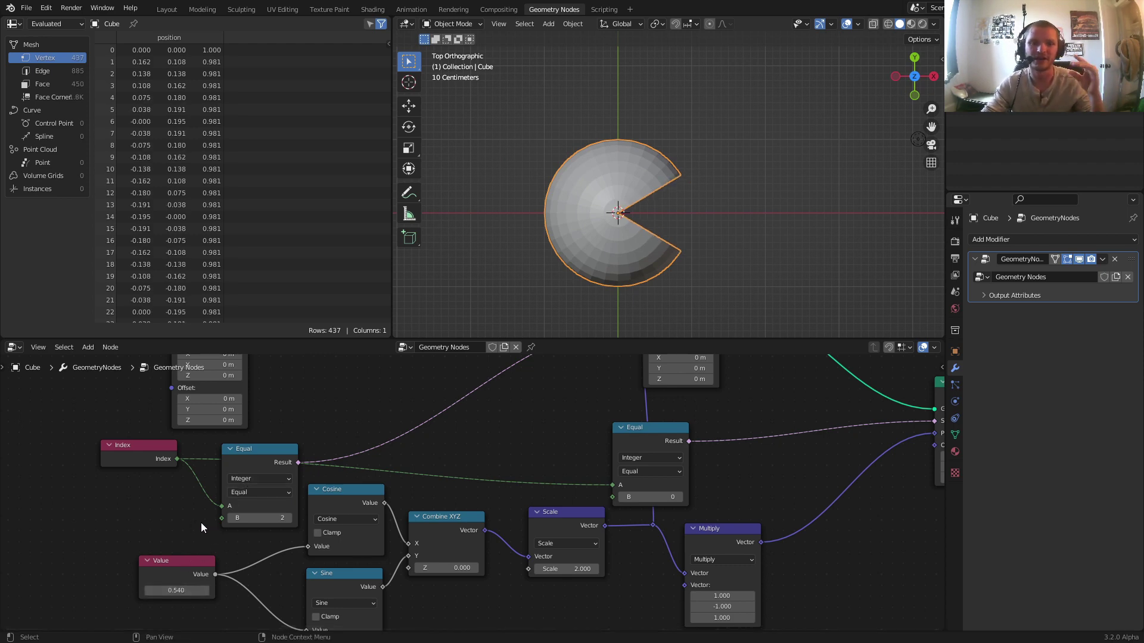
Step: Move the Value node farther from the Cosine and Sine nodes and route its two links through a reroute near them
{"action": "left_click_drag", "start_coordinate": [193, 559], "coordinate": [18, 551]}
{"action": "right_click_drag", "start_coordinate": [136, 601], "coordinate": [109, 559], "text": "shift"}
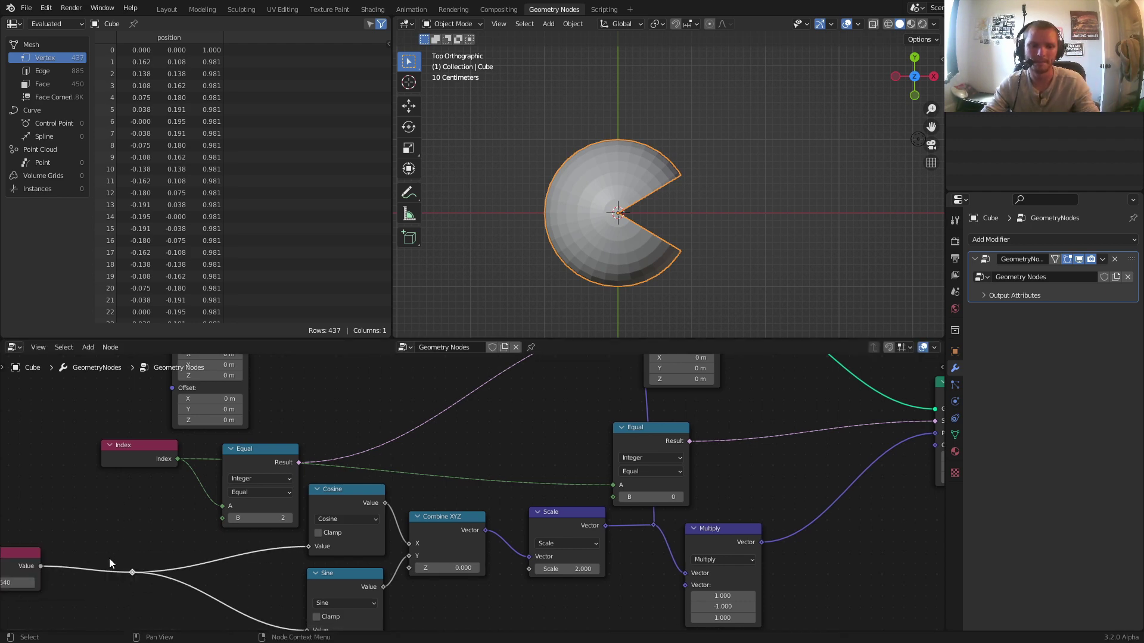
{"action": "left_click_drag", "start_coordinate": [132, 571], "coordinate": [248, 562]}
{"action": "middle_click_drag", "start_coordinate": [151, 571], "coordinate": [370, 507]}
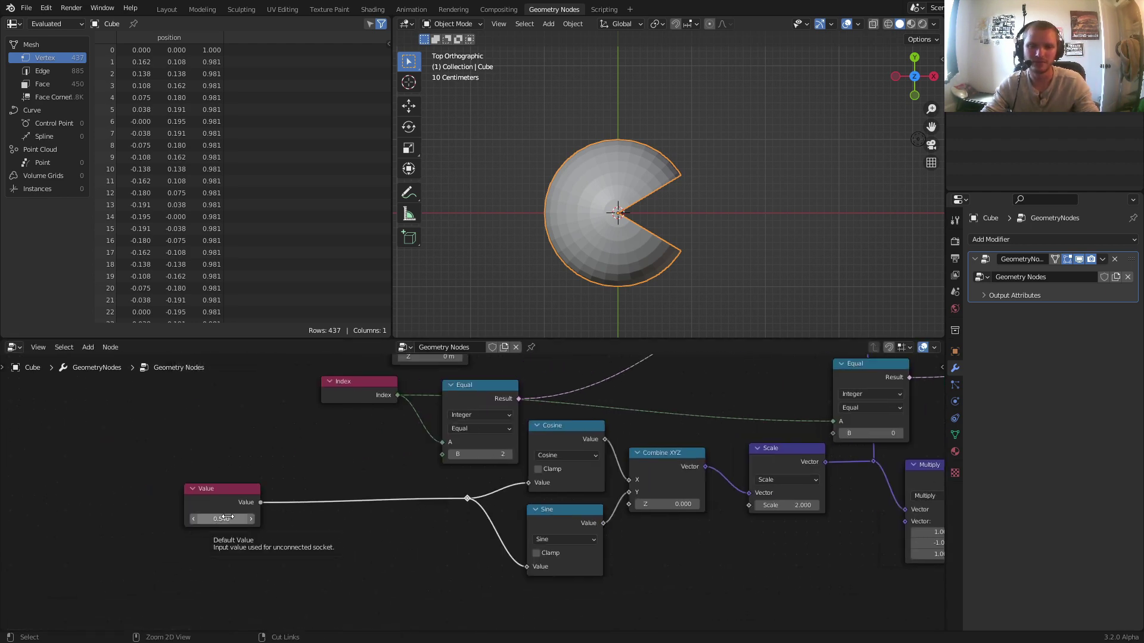
Step: Save the project on the Desktop as availableonpatreon.blend
{"action": "key", "text": "ctrl+s"}
{"action": "left_click", "coordinate": [403, 492]}
{"action": "double_click", "coordinate": [403, 492]}
{"action": "type", "text": "availableonpatreon.blend"}
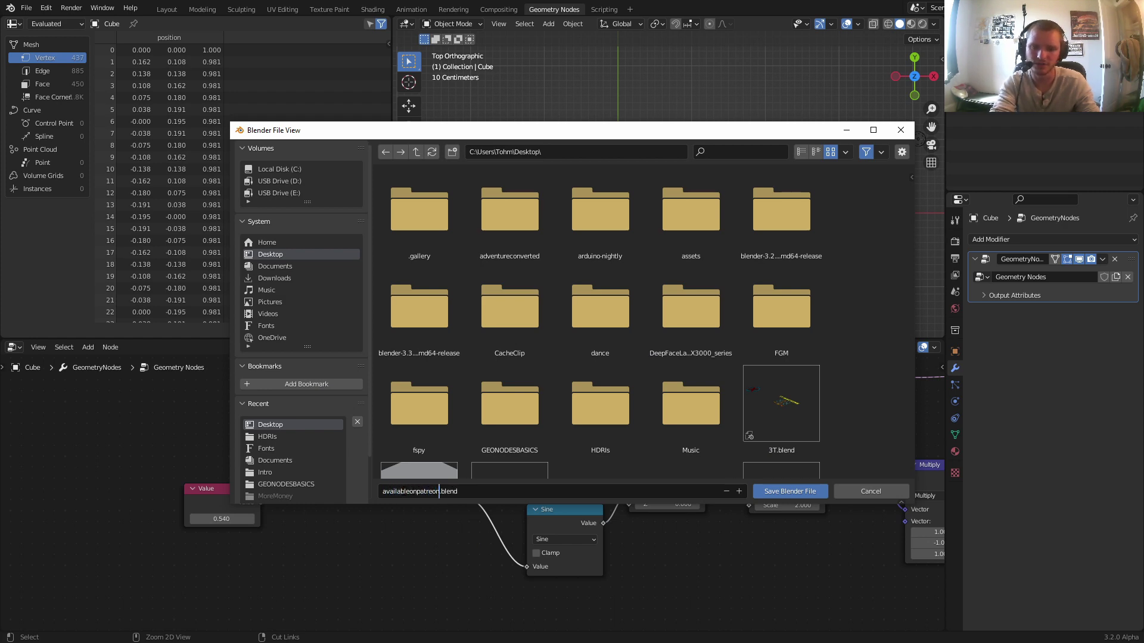
{"action": "key", "text": "Return"}
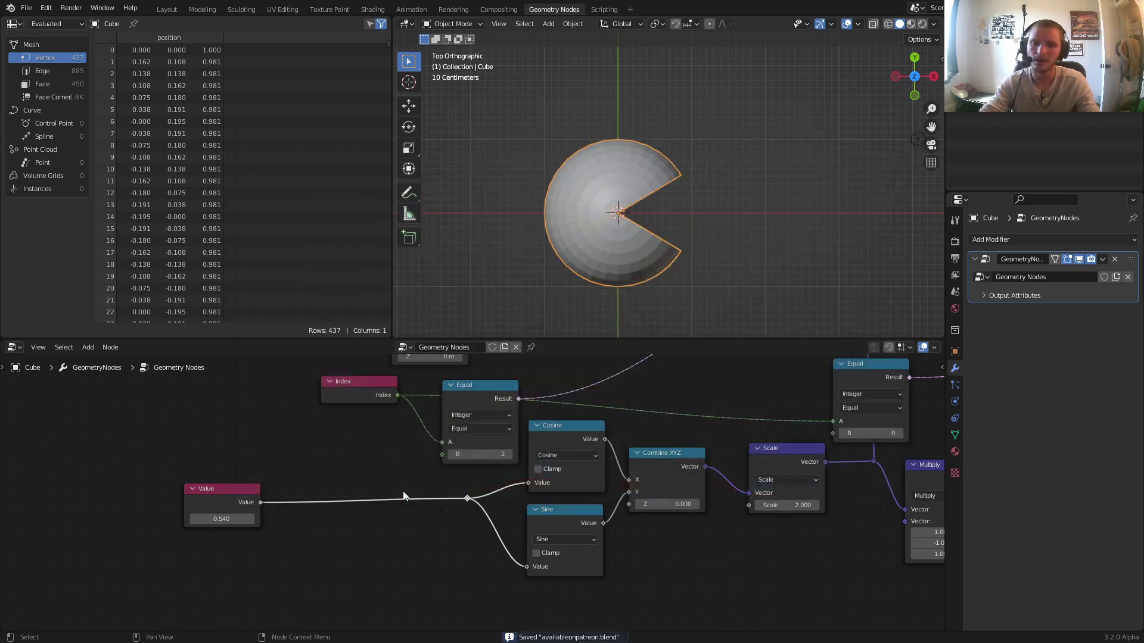
Step: Test the mouth opening by adjusting the Value node, and delete that node
{"action": "left_click_drag", "start_coordinate": [221, 519], "coordinate": [247, 516]}
{"action": "key", "text": "x"}
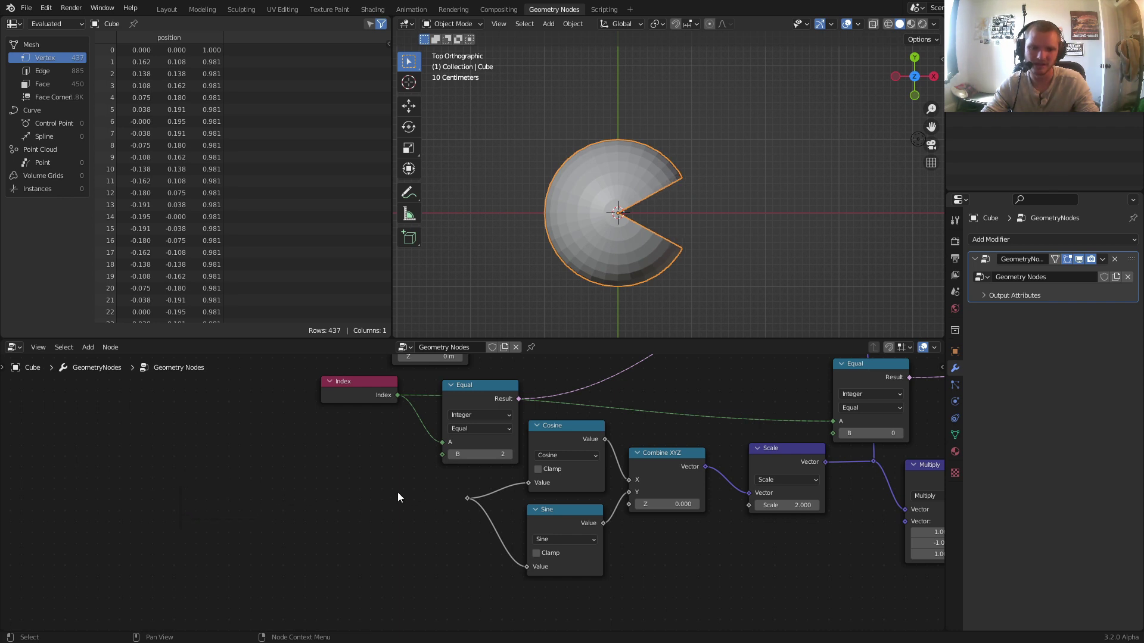
{"action": "left_click_drag", "start_coordinate": [469, 498], "coordinate": [292, 498]}
{"action": "type", "text": "cone"}
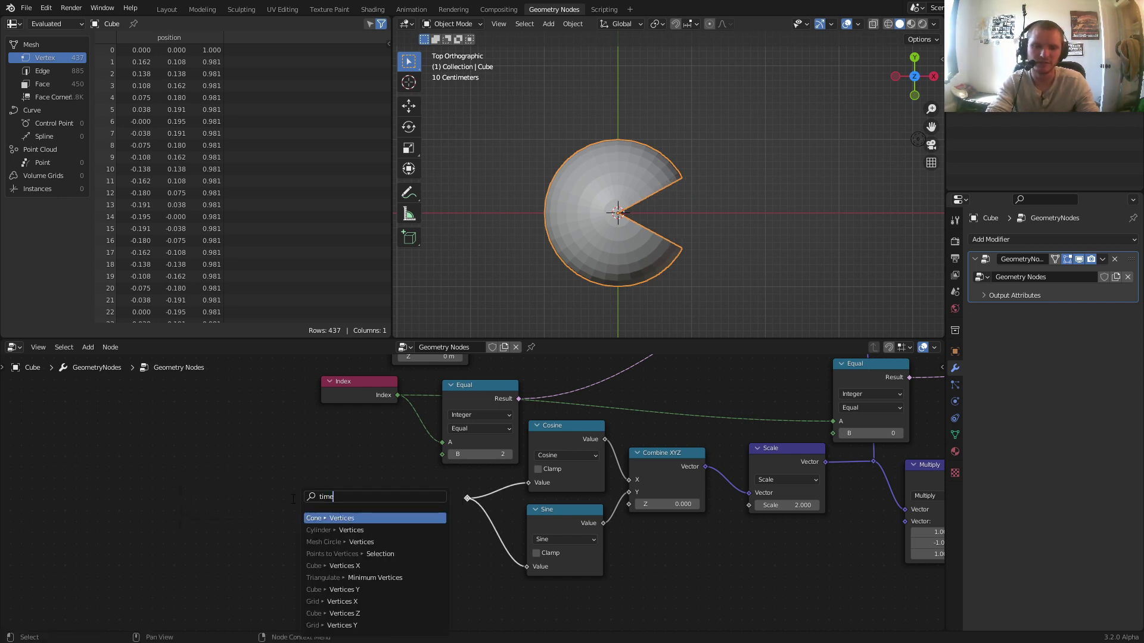
{"action": "key", "text": "Return"}
{"action": "right_click", "coordinate": [292, 498]}
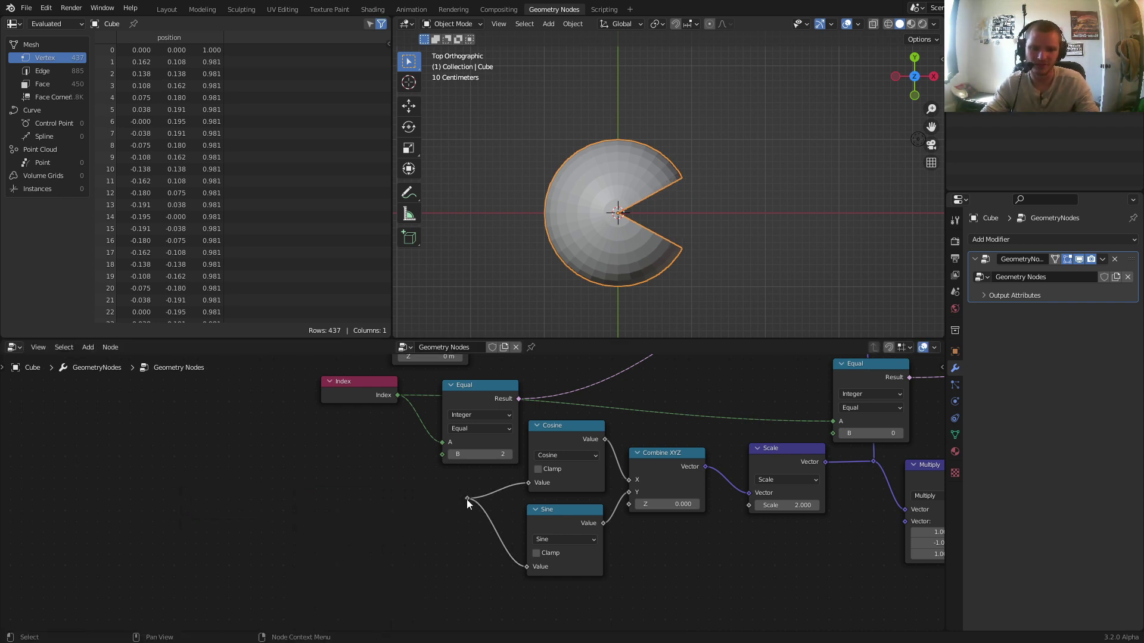
{"action": "left_click_drag", "start_coordinate": [467, 500], "coordinate": [212, 506]}
{"action": "type", "text": "time"}
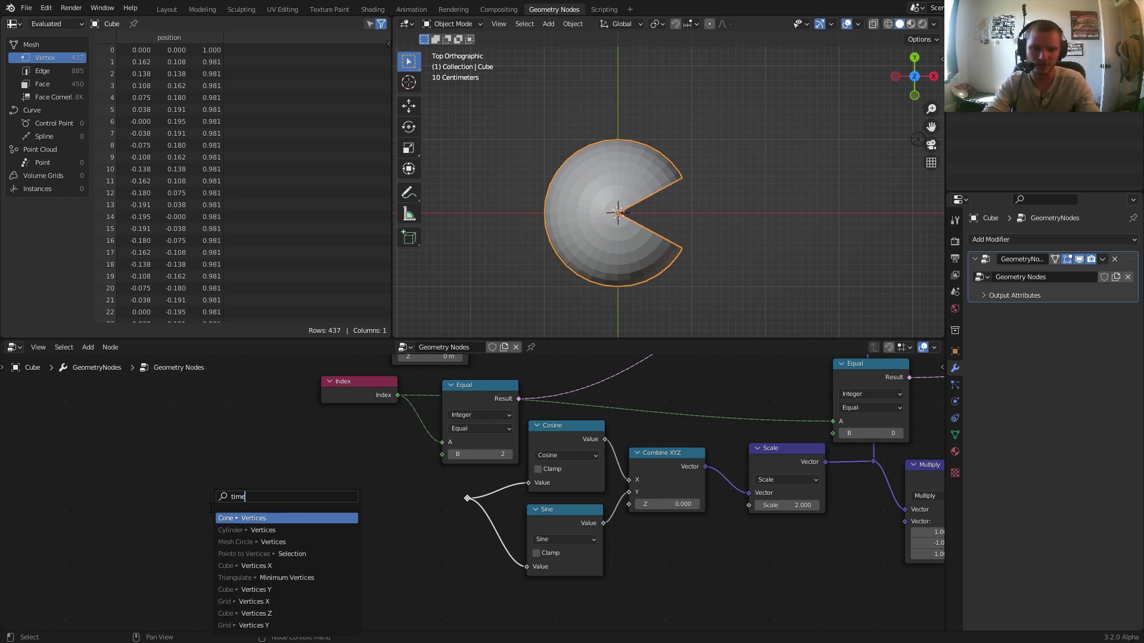
{"action": "key", "text": "BackSpace"}
{"action": "key", "text": "BackSpace"}
{"action": "key", "text": "BackSpace"}
{"action": "key", "text": "BackSpace"}
{"action": "type", "text": "scene "}
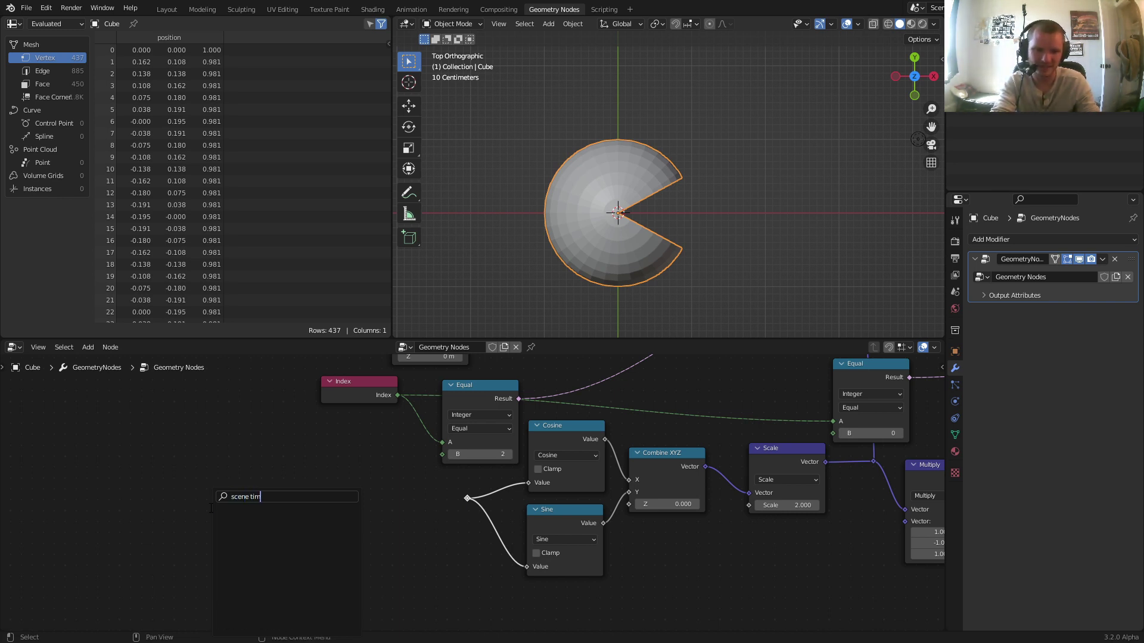
{"action": "type", "text": "second"}
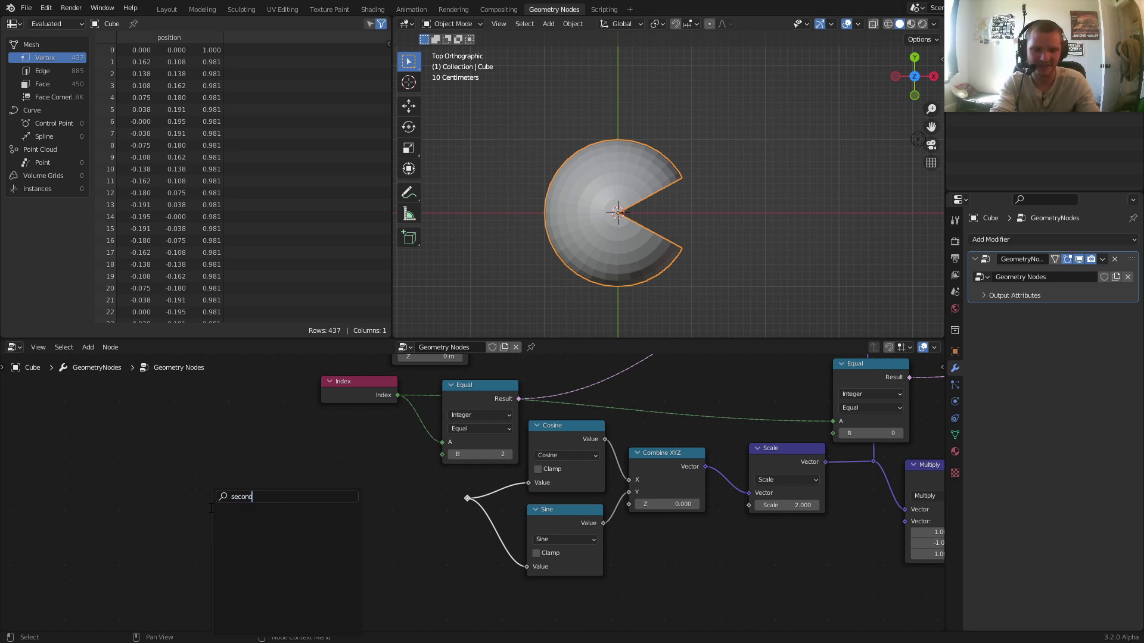
Step: Add a Scene Time node and connect its Seconds output to the reroute feeding Cosine and Sine
{"action": "key", "text": "shift+a"}
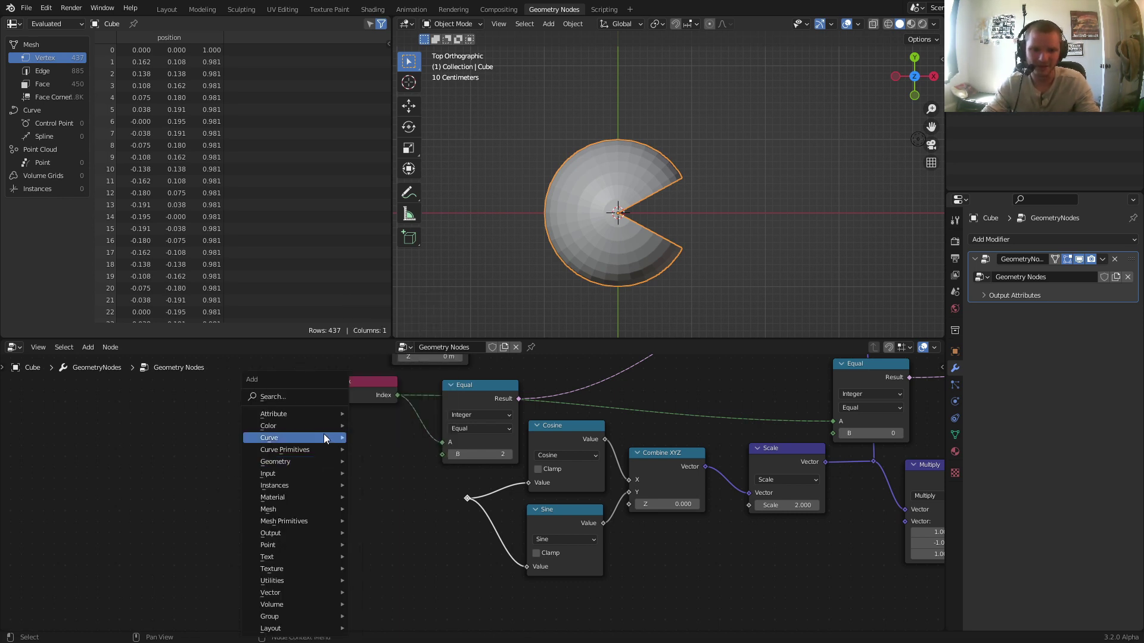
{"action": "left_click", "coordinate": [305, 397]}
{"action": "type", "text": "time"}
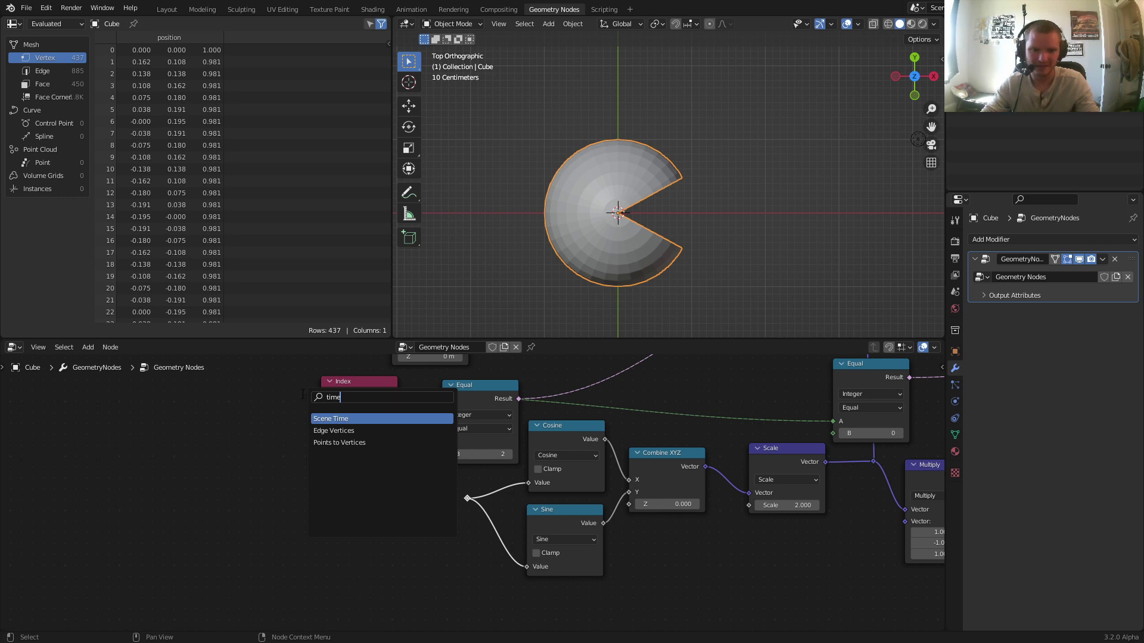
{"action": "key", "text": "Return"}
{"action": "left_click", "coordinate": [312, 512]}
{"action": "right_click_drag", "start_coordinate": [312, 513], "coordinate": [487, 506], "text": "alt"}
Step: Play the animation to check the time-driven mouth opening, then stop and return to the first frame
{"action": "key", "text": "space"}
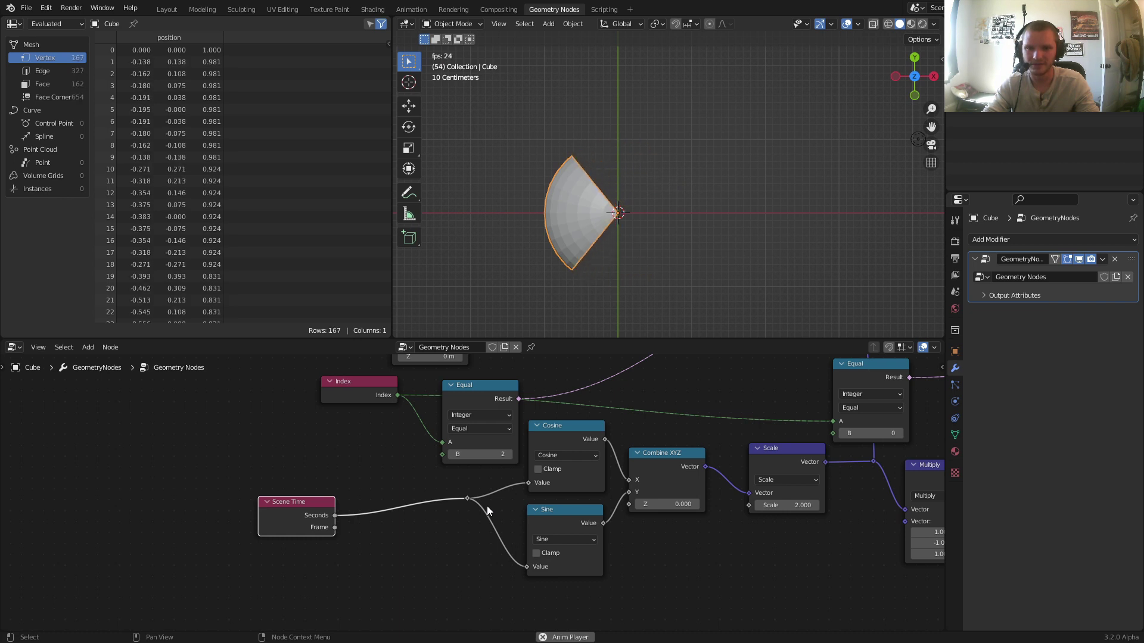
{"action": "key", "text": "space"}
{"action": "key", "text": "shift+Left"}
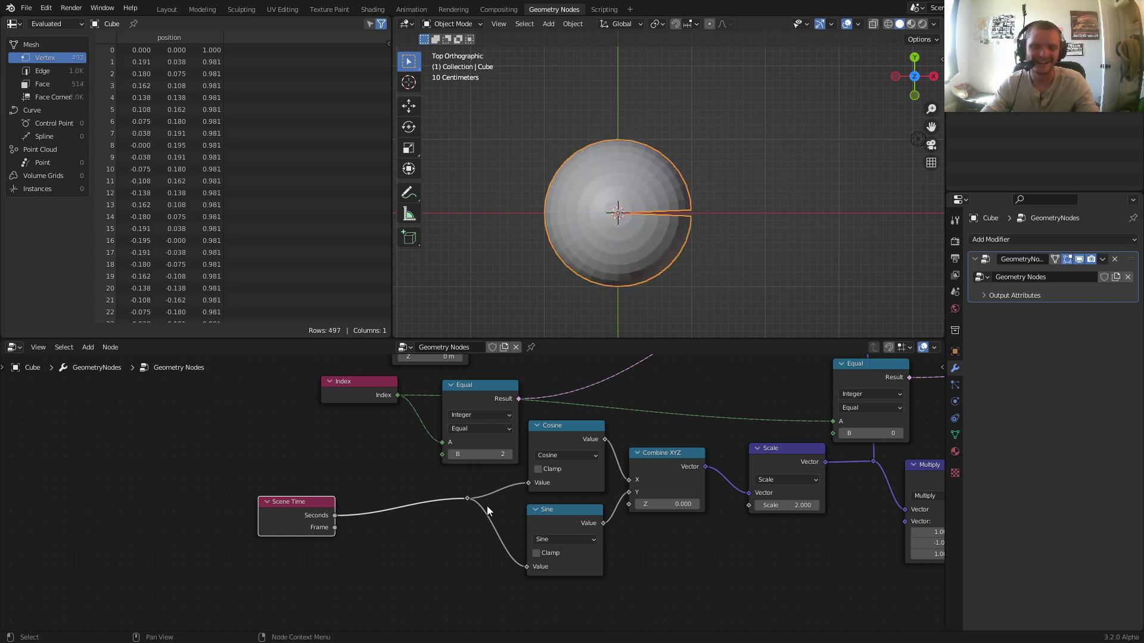
Step: Move Scene Time back, insert a duplicate Cosine node between it and the reroute, and start the animation playing
{"action": "left_click_drag", "start_coordinate": [303, 501], "coordinate": [119, 512]}
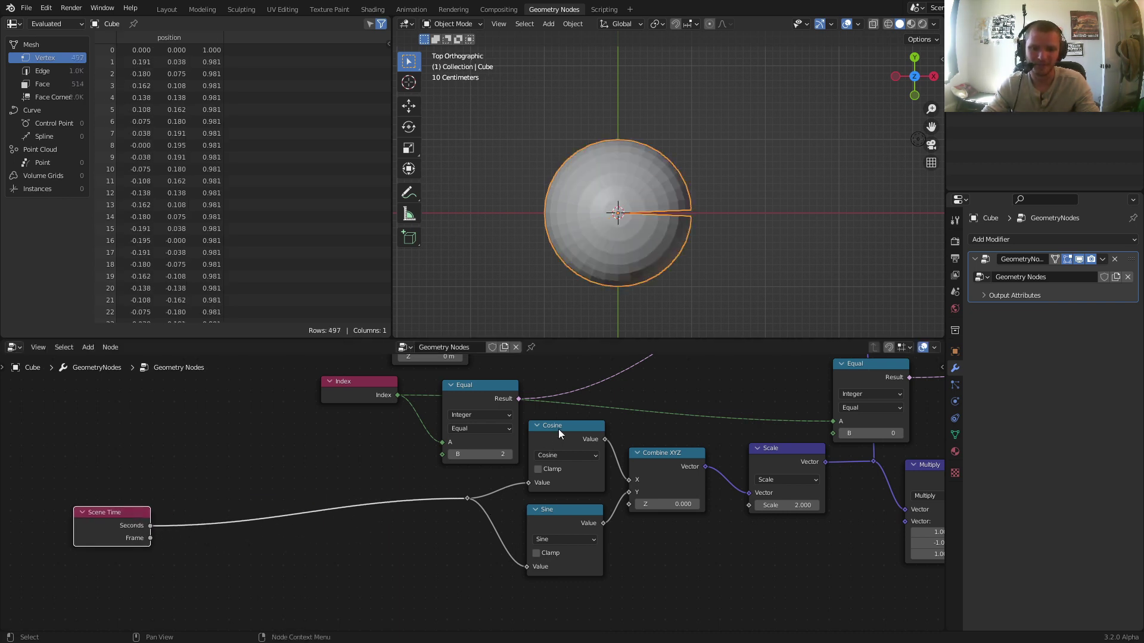
{"action": "key", "text": "shift+d"}
{"action": "left_click", "coordinate": [205, 544]}
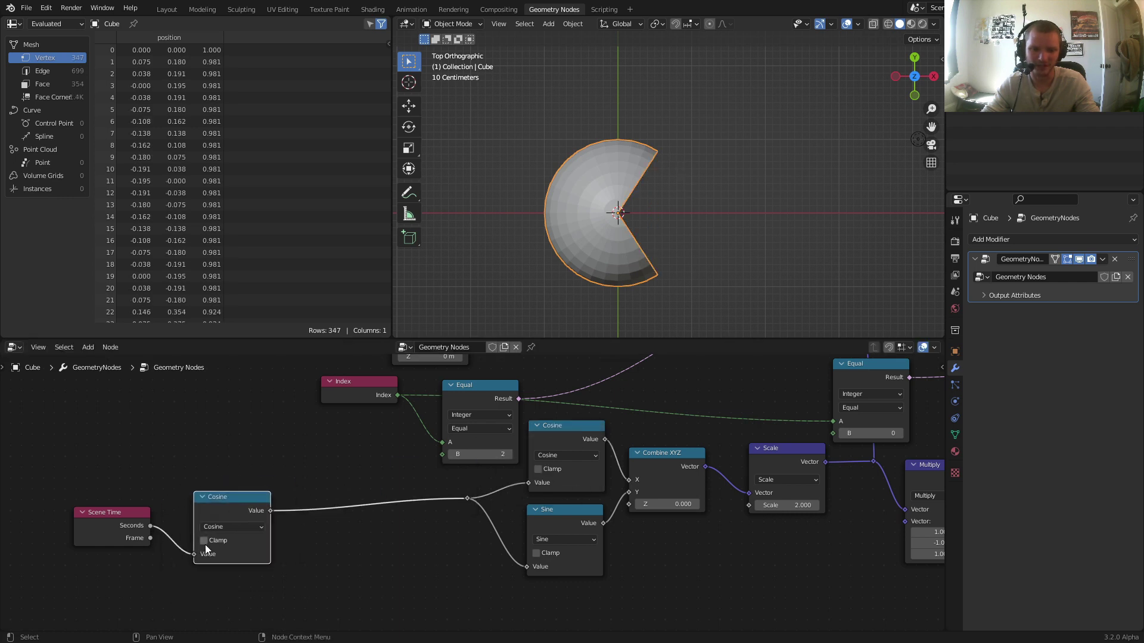
{"action": "middle_click_drag", "start_coordinate": [147, 558], "coordinate": [260, 532]}
{"action": "key", "text": "space"}
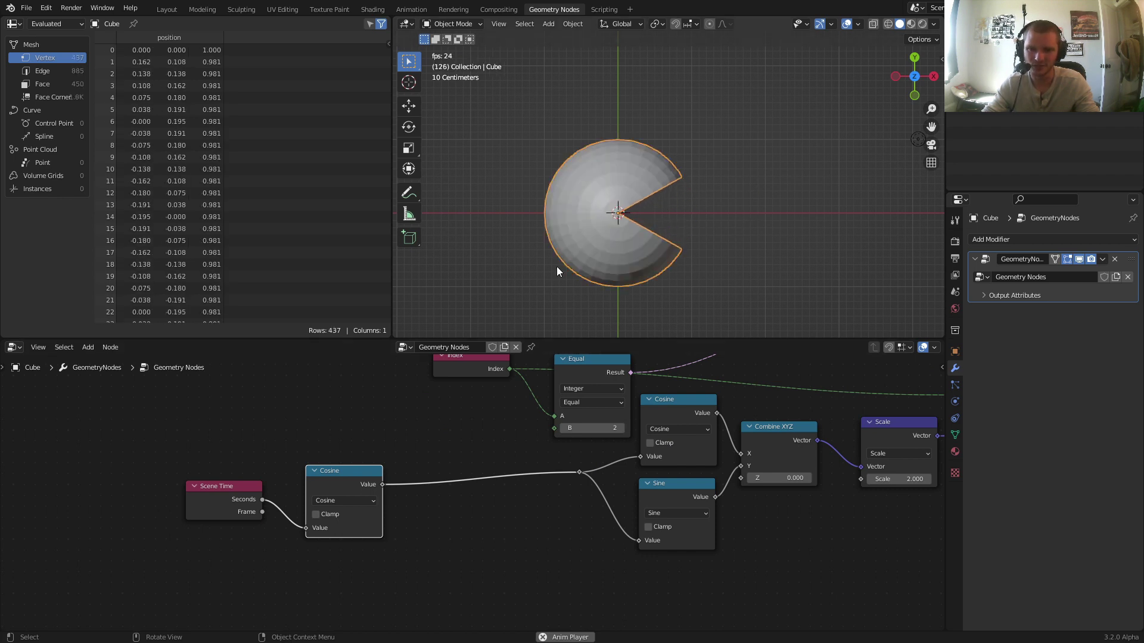
Step: Add a Map Range node between the new Cosine node and the reroute
{"action": "key", "text": "shift+a"}
{"action": "left_click", "coordinate": [398, 396]}
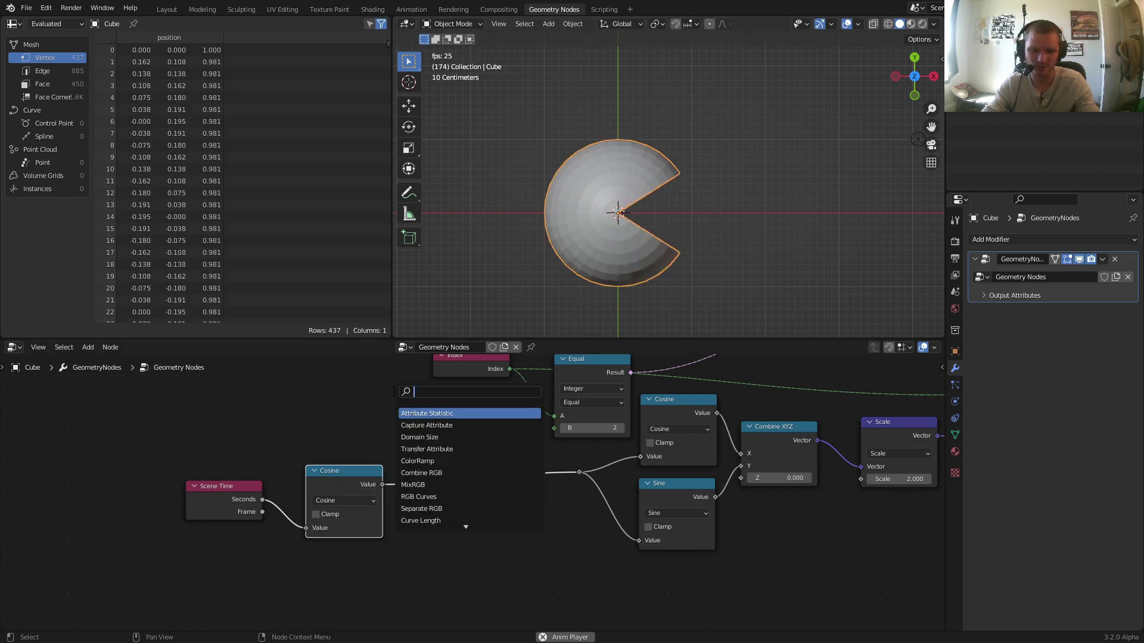
{"action": "type", "text": "rang"}
{"action": "left_click", "coordinate": [440, 414]}
{"action": "left_click", "coordinate": [448, 459]}
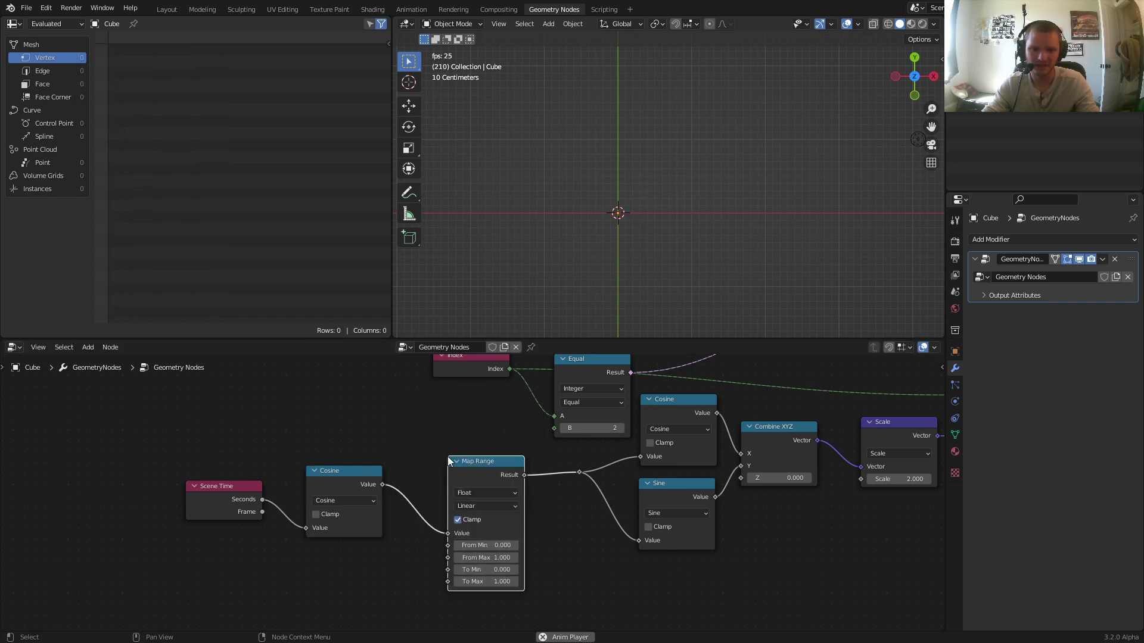
Step: Set the Map Range node's From Min to -1, To Min to 0.1 and To Max to 0.75
{"action": "left_click", "coordinate": [490, 545]}
{"action": "type", "text": "-1"}
{"action": "key", "text": "Return"}
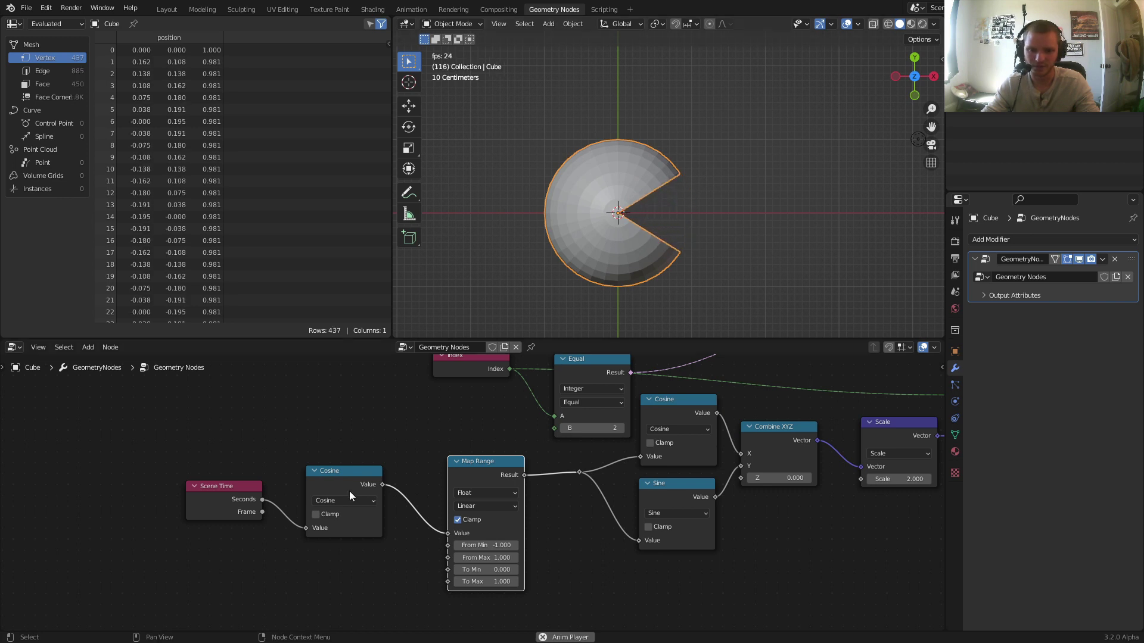
{"action": "middle_click_drag", "start_coordinate": [349, 491], "coordinate": [390, 464]}
{"action": "scroll", "coordinate": [559, 552], "scroll_direction": "up", "scroll_amount": 1}
{"action": "left_click", "coordinate": [542, 545]}
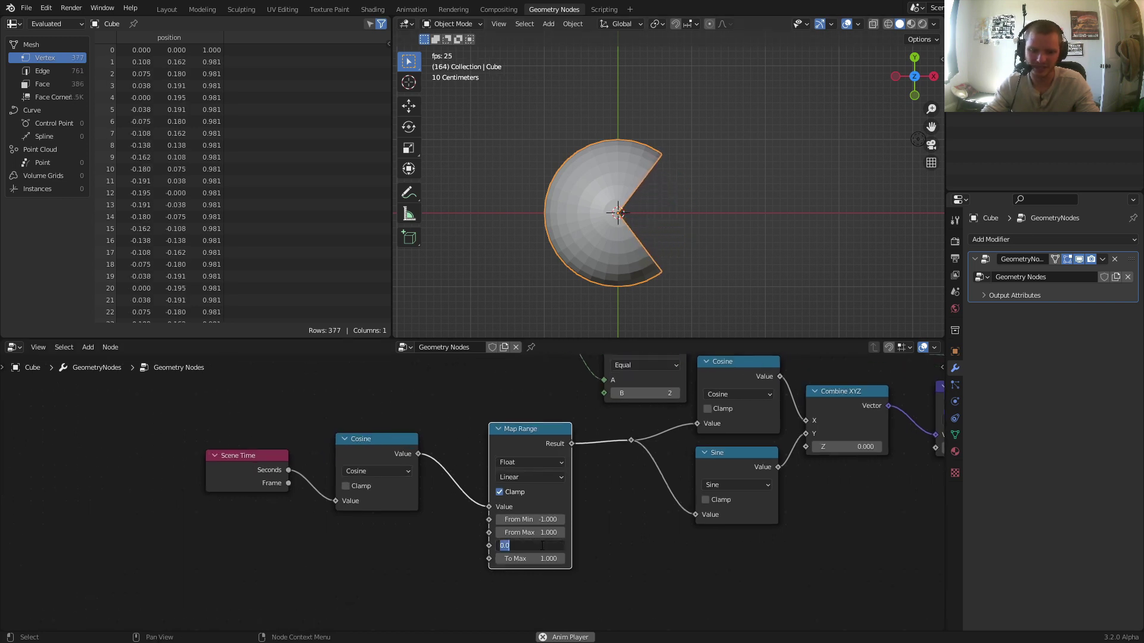
{"action": "type", "text": "0.1"}
{"action": "key", "text": "Return"}
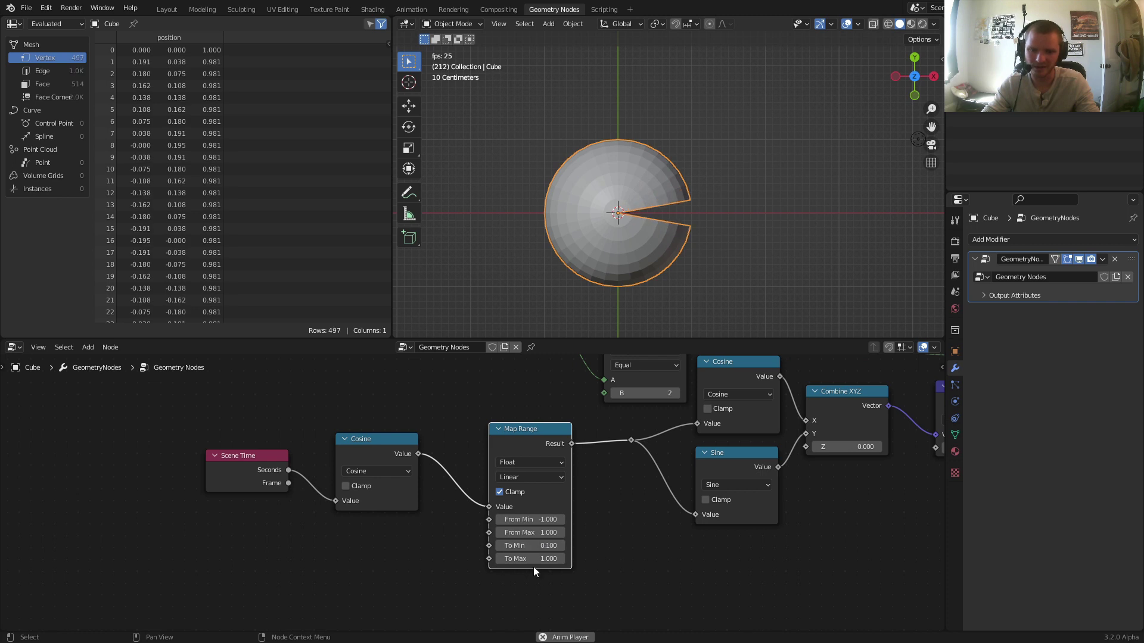
{"action": "left_click", "coordinate": [535, 562]}
{"action": "type", "text": ".75"}
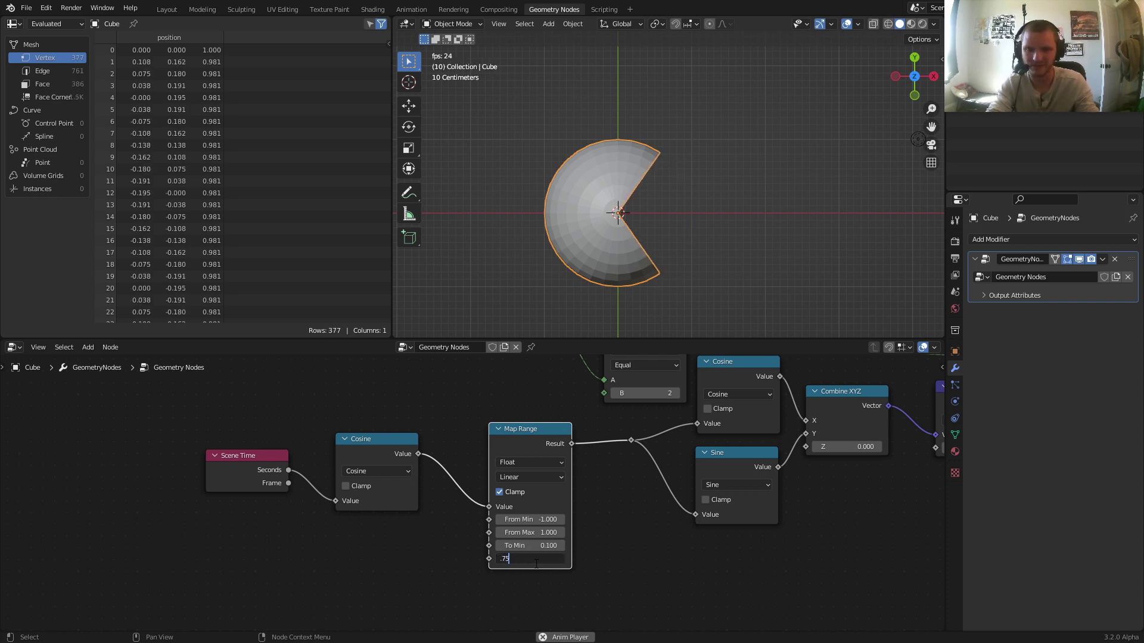
{"action": "key", "text": "Return"}
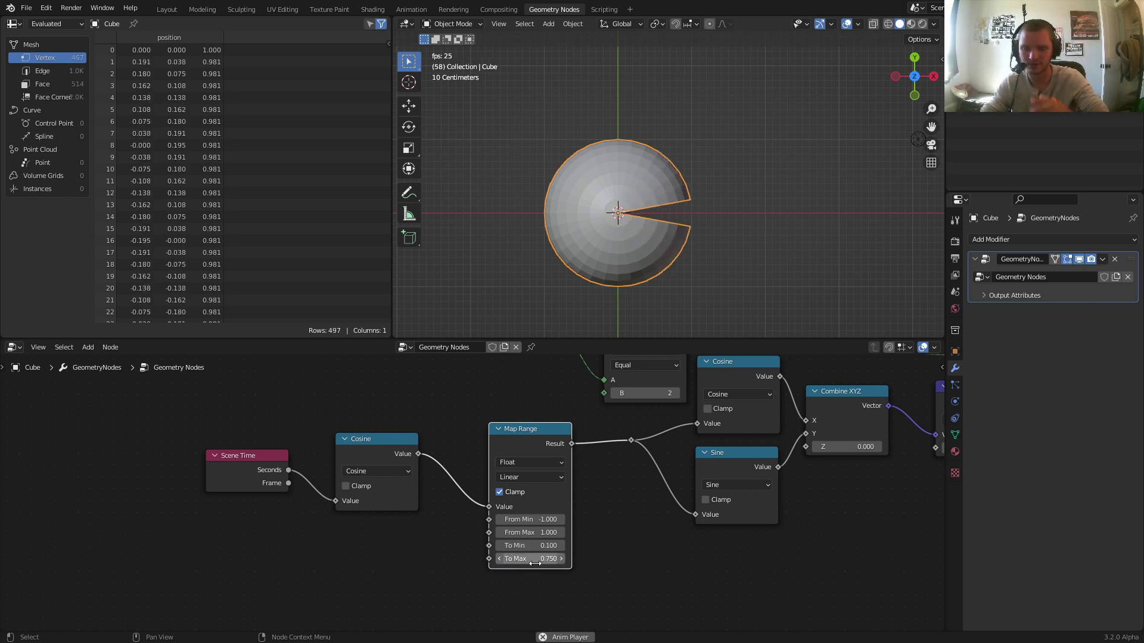
Step: Move Scene Time farther back and insert a duplicate of the Cosine node, switched to Multiply, between it and Cosine
{"action": "middle_click_drag", "start_coordinate": [378, 511], "coordinate": [557, 497]}
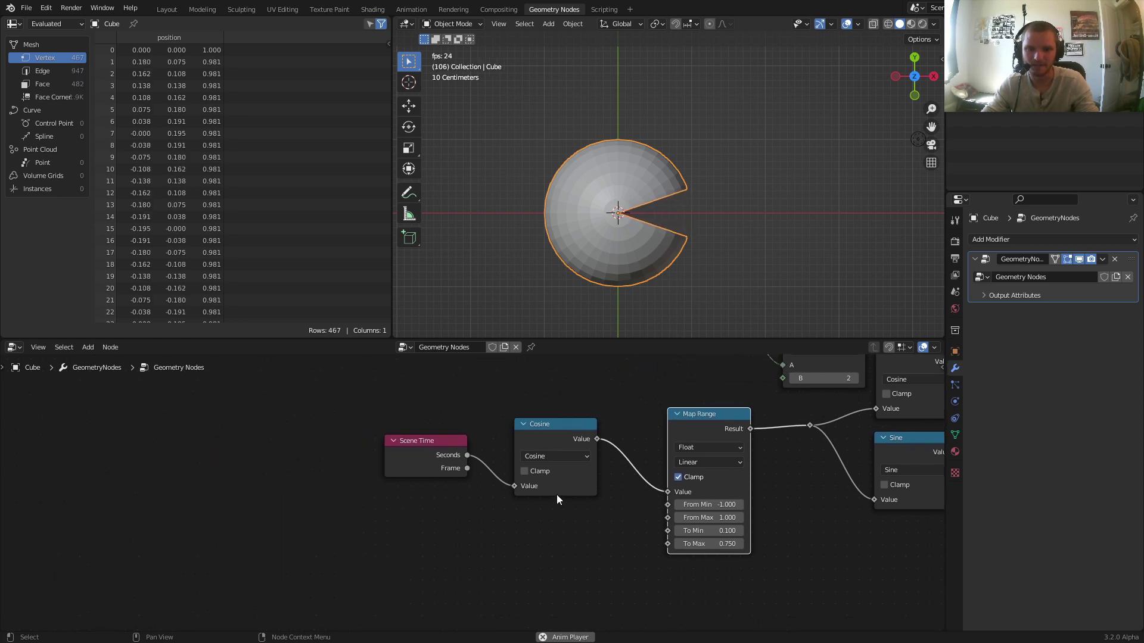
{"action": "left_click_drag", "start_coordinate": [399, 498], "coordinate": [471, 452]}
{"action": "key", "text": "g"}
{"action": "left_click", "coordinate": [323, 447]}
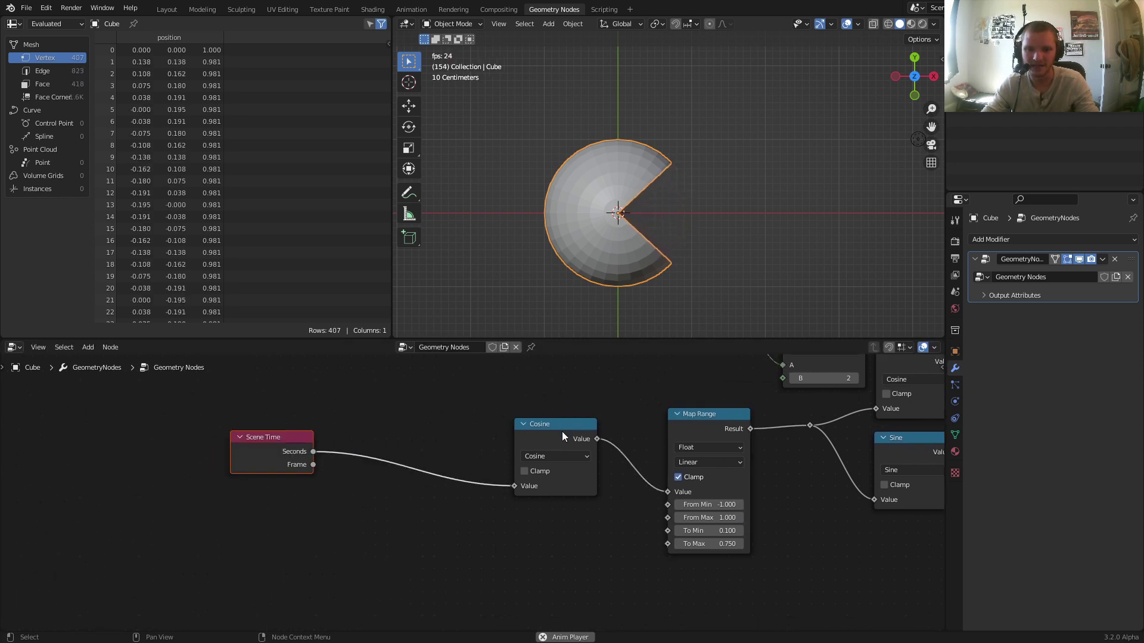
{"action": "left_click", "coordinate": [563, 431]}
{"action": "key", "text": "shift+d"}
{"action": "left_click", "coordinate": [400, 447]}
{"action": "left_click", "coordinate": [401, 459]}
{"action": "key", "text": "m"}
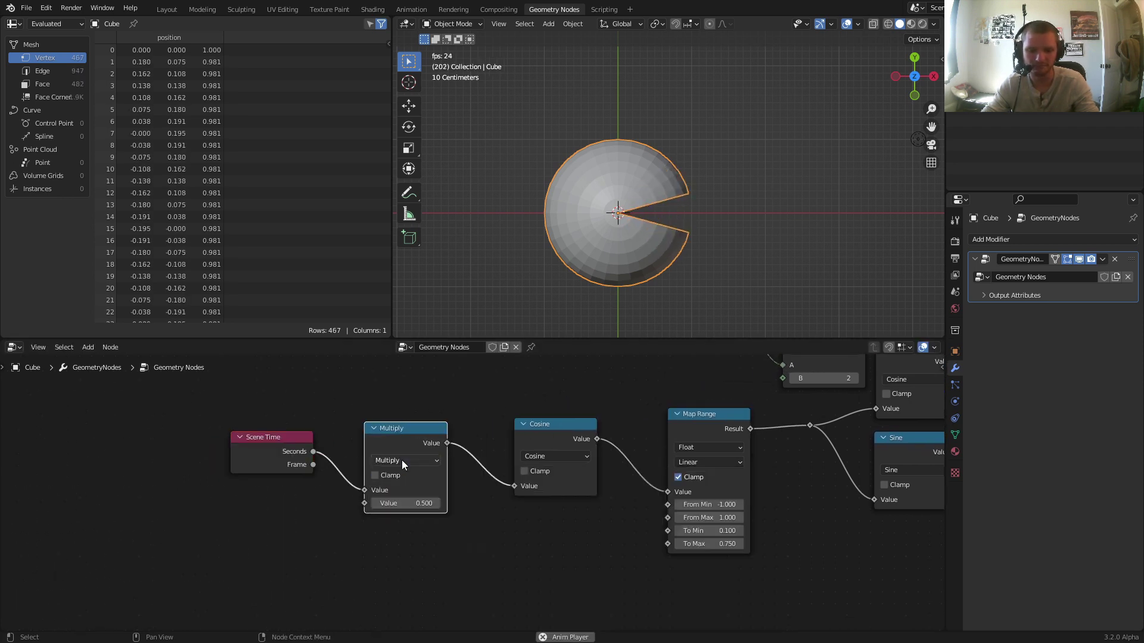
Step: Try a value of 5 on the Multiply node after Scene Time, and settle on 6
{"action": "left_click", "coordinate": [404, 506]}
{"action": "type", "text": "5"}
{"action": "key", "text": "Return"}
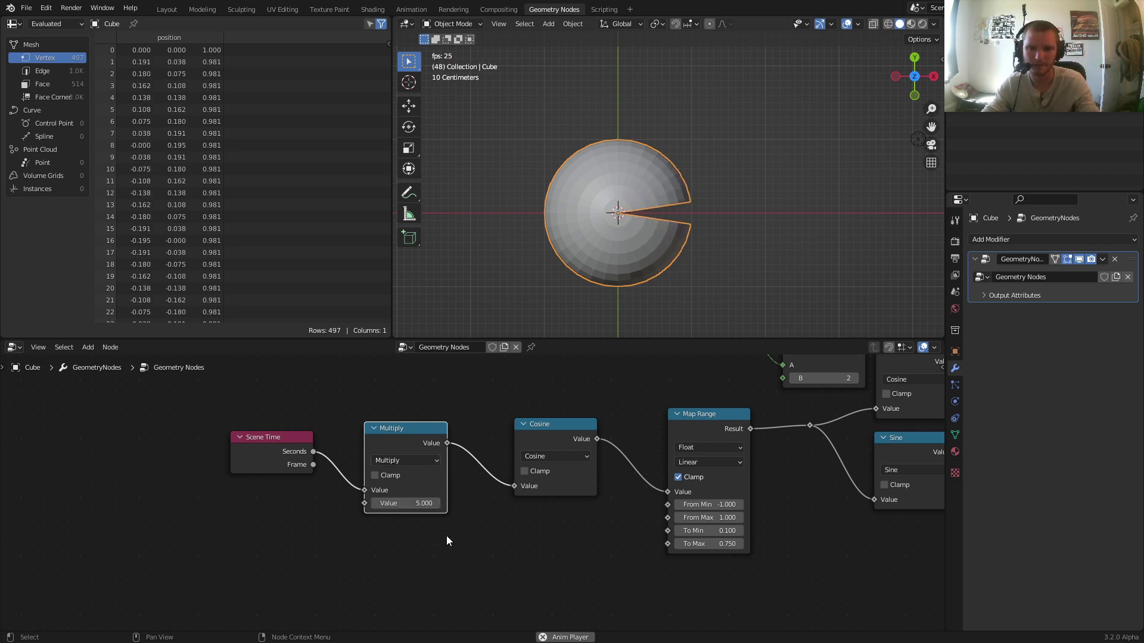
{"action": "left_click", "coordinate": [411, 504]}
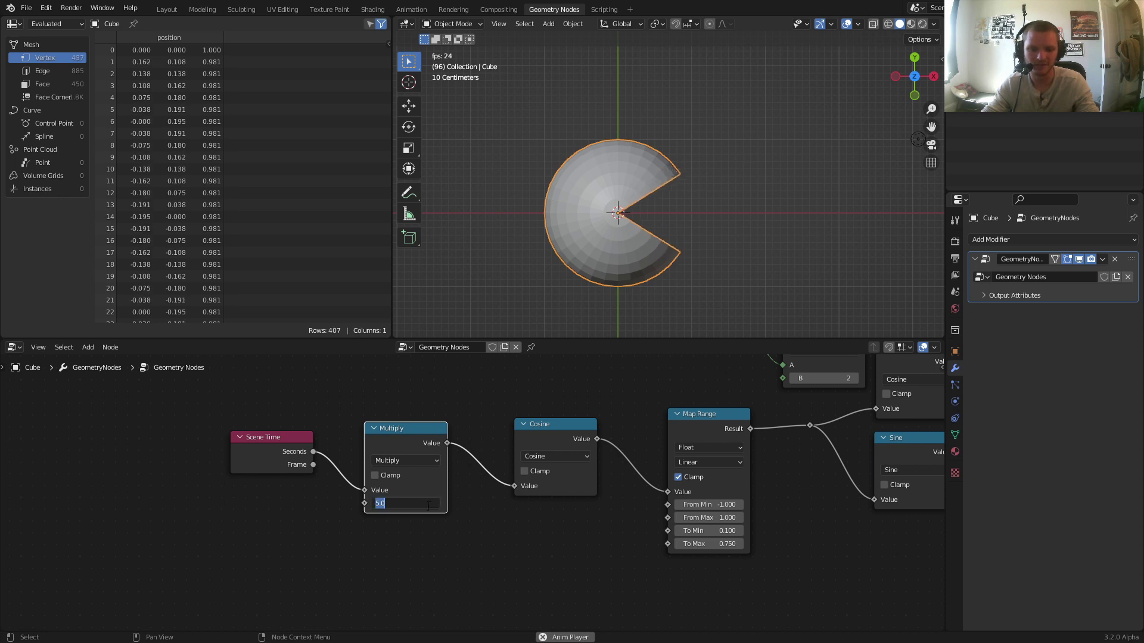
{"action": "type", "text": "6"}
{"action": "key", "text": "Return"}
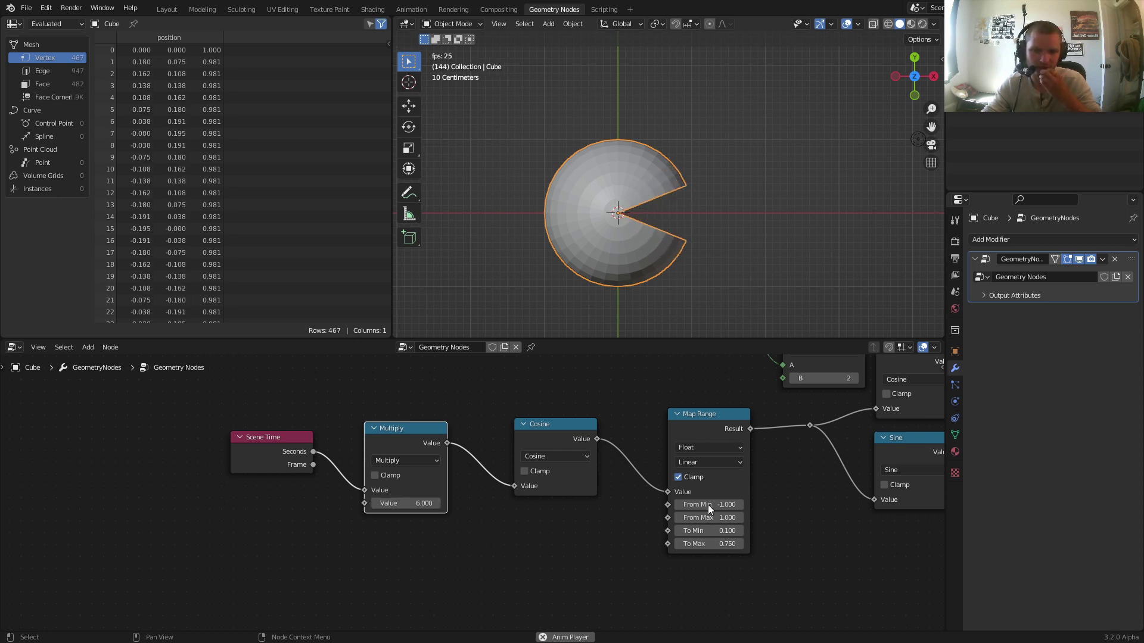
Step: Try Smooth Step and Stepped Linear interpolation on the Map Range node, undoing each change
{"action": "left_click", "coordinate": [706, 462]}
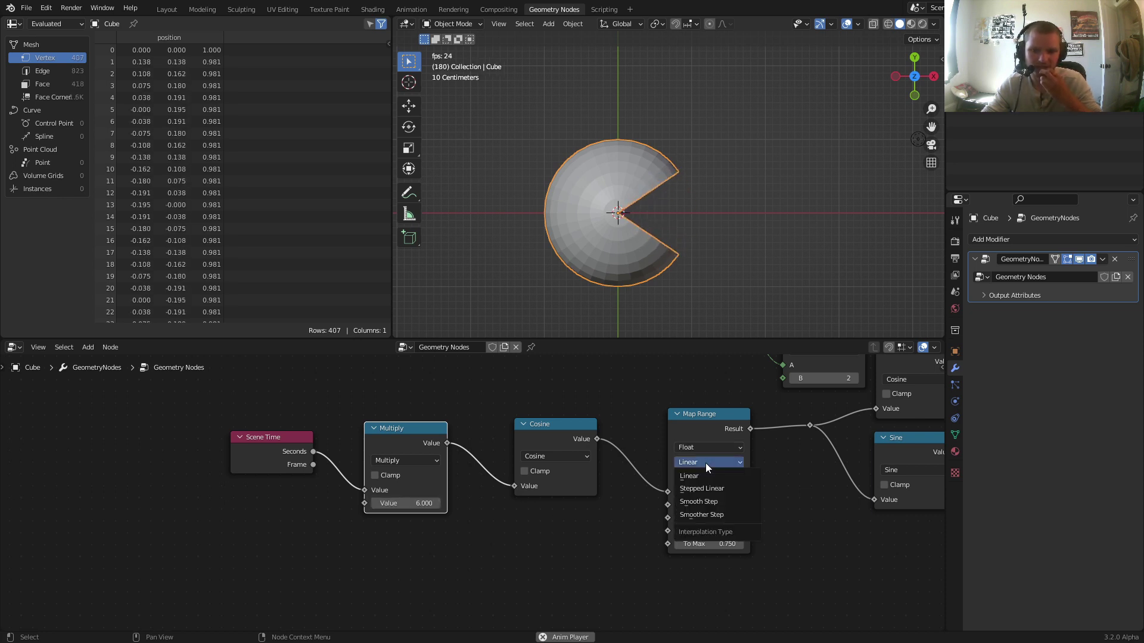
{"action": "left_click", "coordinate": [717, 500]}
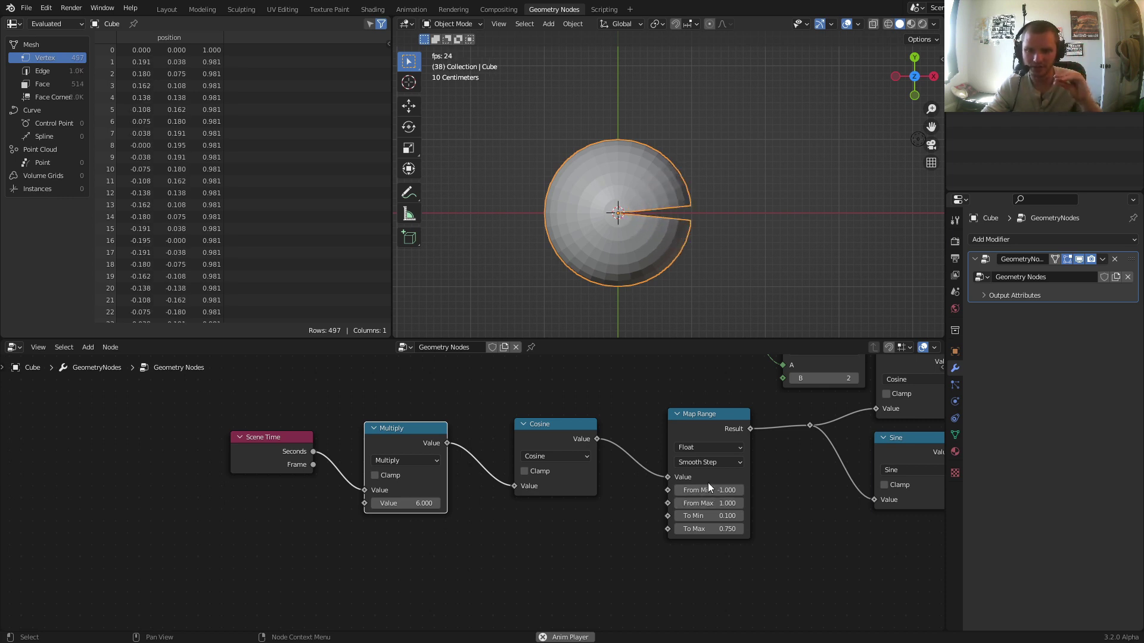
{"action": "key", "text": "ctrl+z"}
{"action": "left_click", "coordinate": [707, 465]}
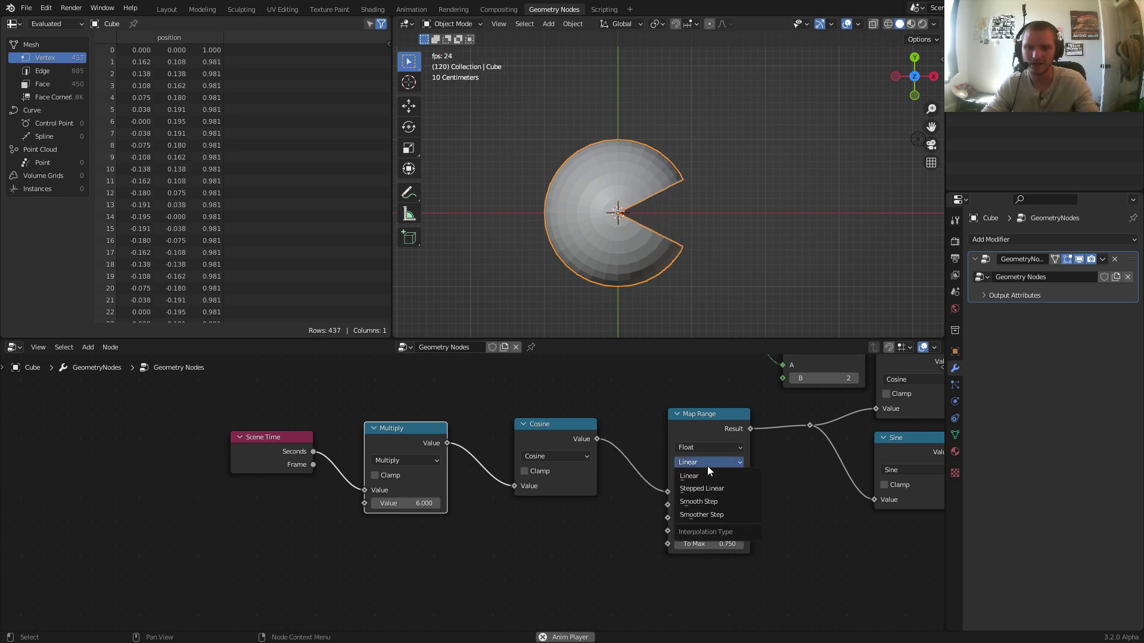
{"action": "left_click", "coordinate": [705, 488]}
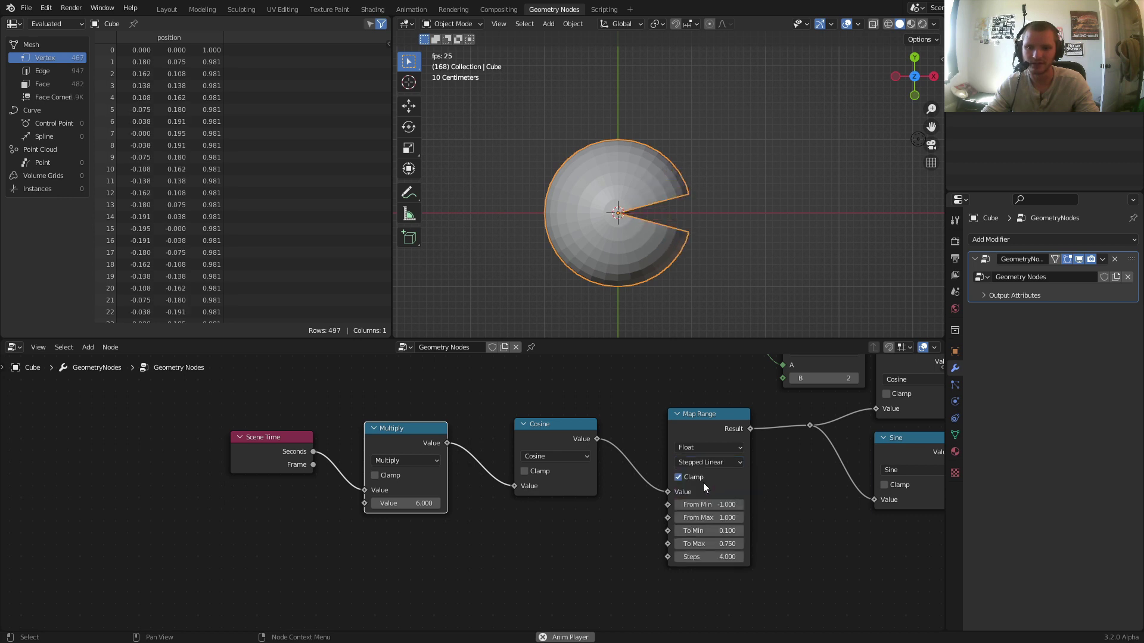
{"action": "key", "text": "ctrl+z"}
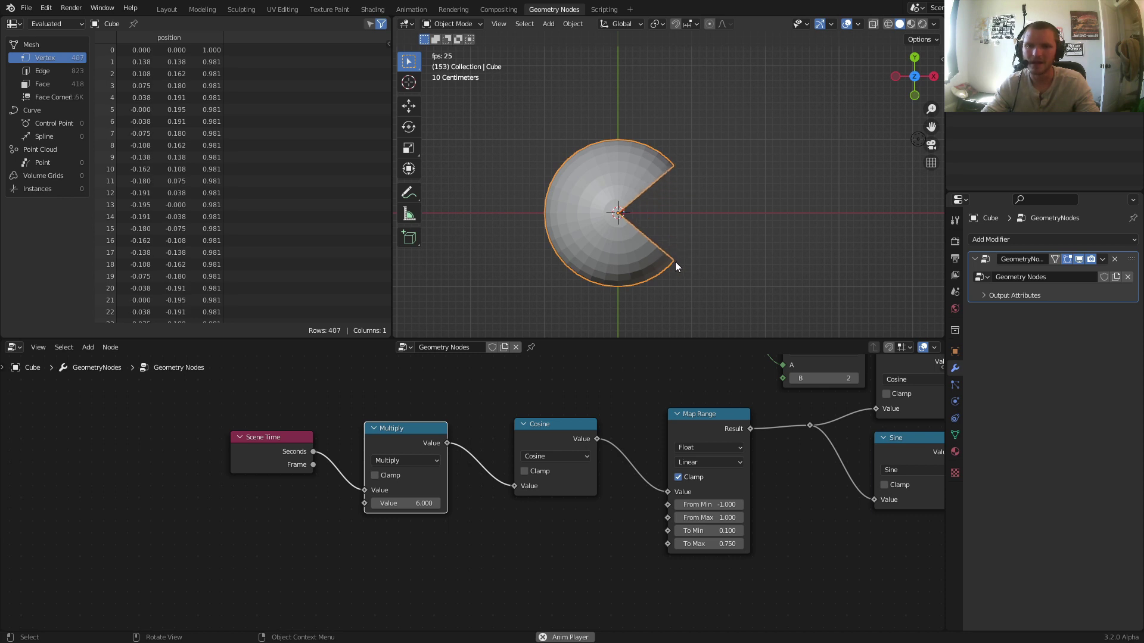
Step: Rotate the Pac-Man object 90 degrees about the X axis and stop the animation playback
{"action": "middle_click_drag", "start_coordinate": [673, 205], "coordinate": [617, 168]}
{"action": "type", "text": "rx"}
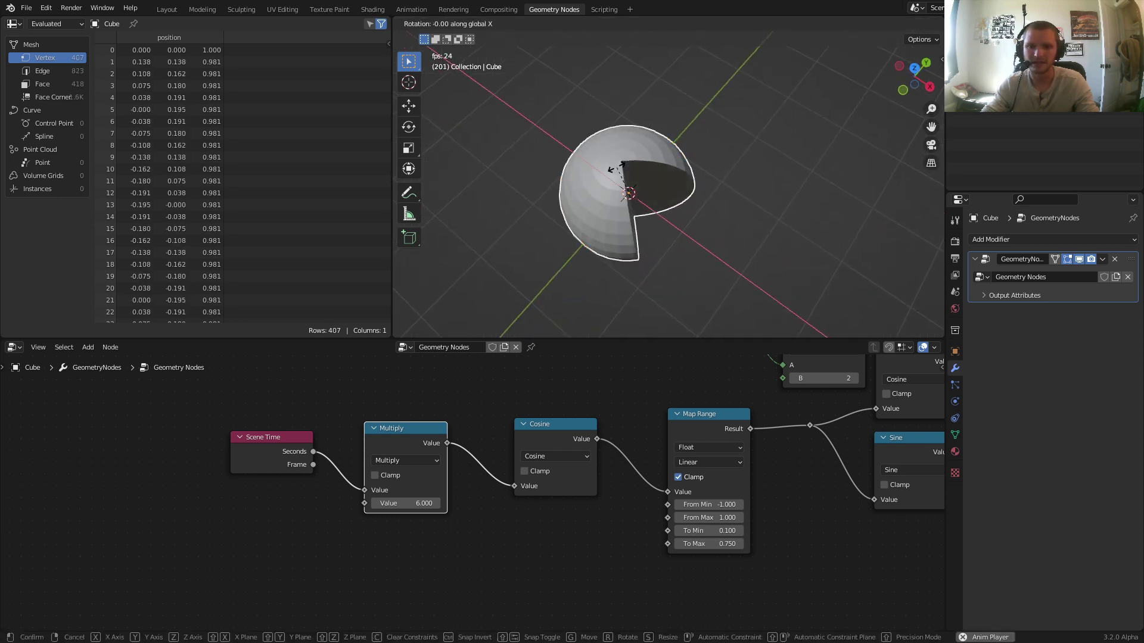
{"action": "type", "text": "90"}
{"action": "key", "text": "Return"}
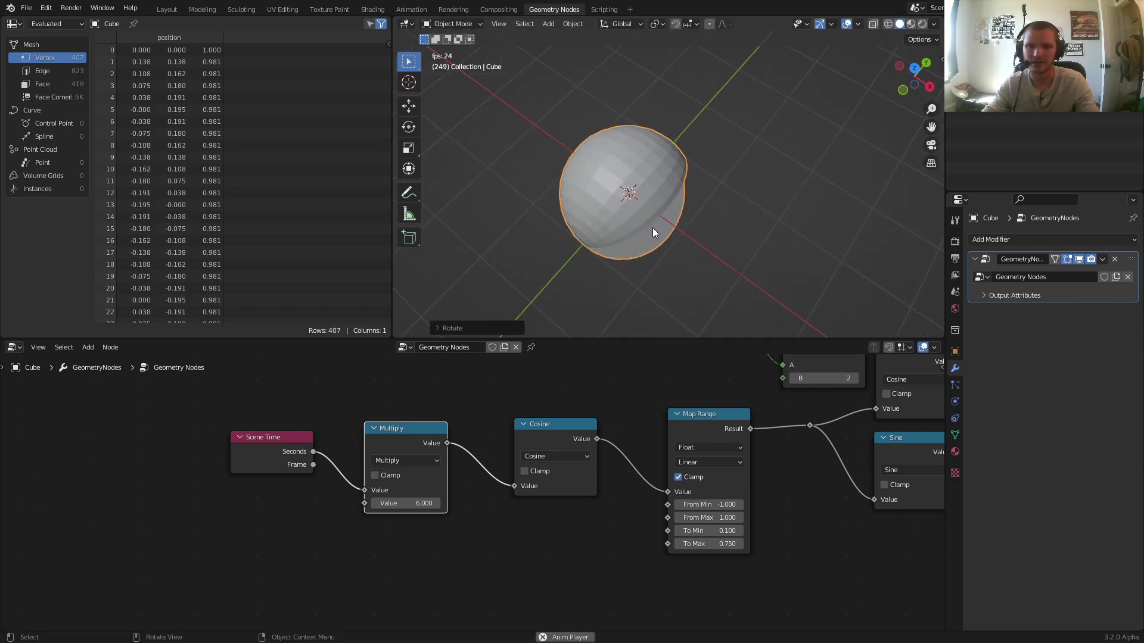
{"action": "middle_click_drag", "start_coordinate": [652, 228], "coordinate": [666, 156]}
{"action": "key", "text": "space"}
Step: Set the UV Sphere node to 60 segments and 32 rings
{"action": "middle_click_drag", "start_coordinate": [718, 375], "coordinate": [595, 502], "text": "ctrl"}
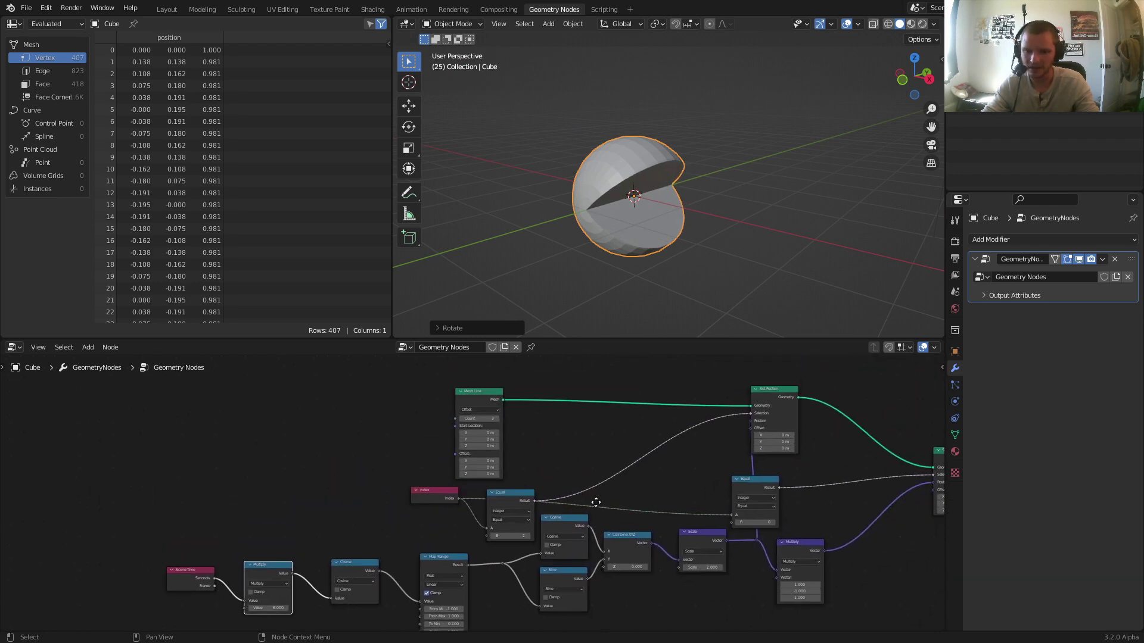
{"action": "middle_click_drag", "start_coordinate": [474, 447], "coordinate": [512, 483], "text": "ctrl"}
{"action": "scroll", "coordinate": [691, 503], "scroll_direction": "down", "scroll_amount": 7}
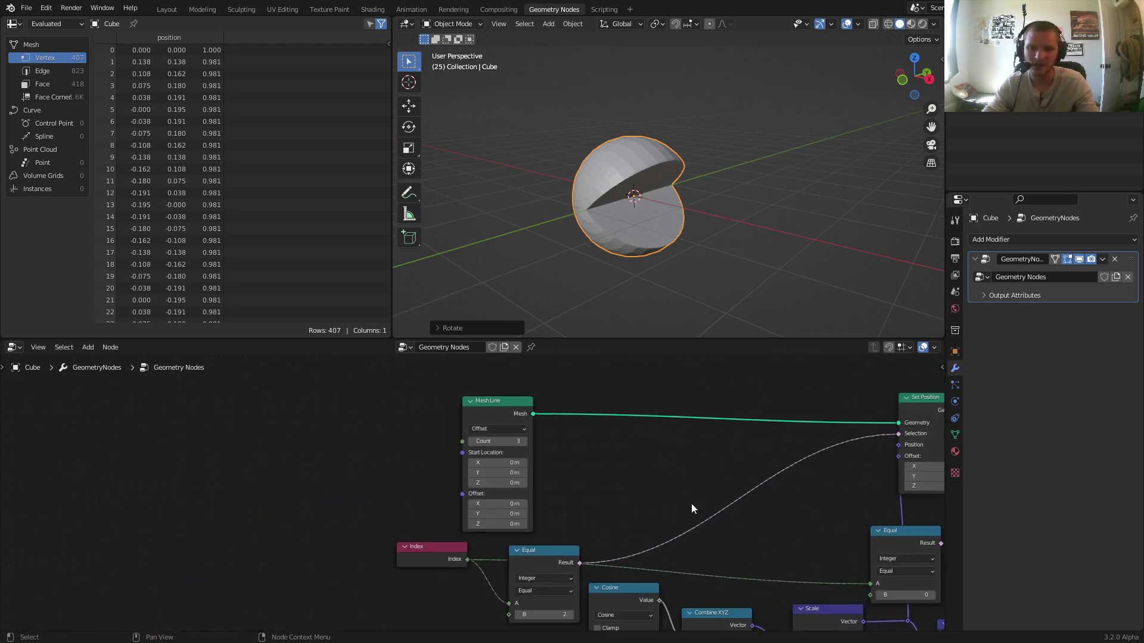
{"action": "middle_click_drag", "start_coordinate": [935, 474], "coordinate": [355, 546]}
{"action": "scroll", "coordinate": [477, 452], "scroll_direction": "up", "scroll_amount": 4}
{"action": "scroll", "coordinate": [628, 334], "scroll_direction": "up", "scroll_amount": 3}
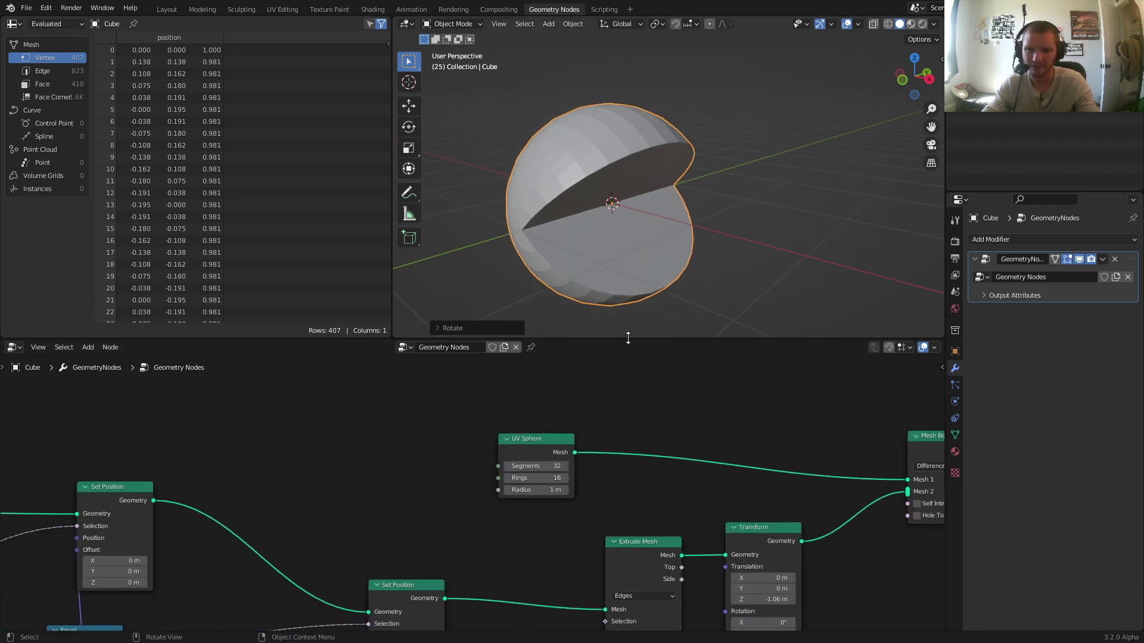
{"action": "left_click", "coordinate": [544, 471]}
{"action": "type", "text": "60"}
{"action": "key", "text": "Tab"}
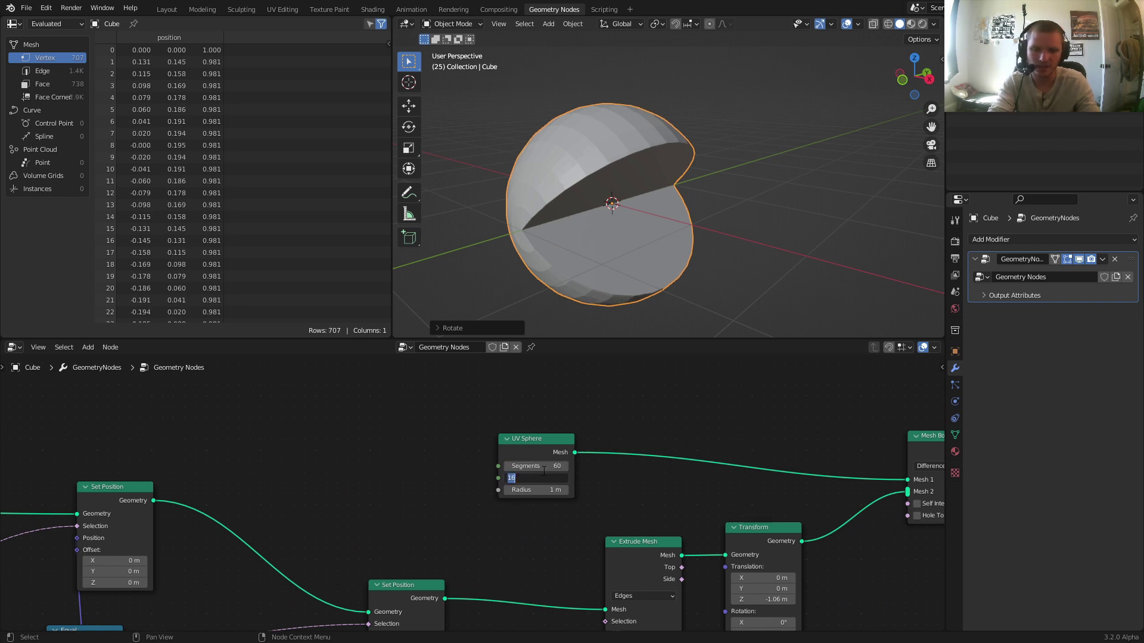
{"action": "type", "text": "32"}
{"action": "key", "text": "Return"}
Step: Play the animation and examine the moving mouth on the smoother sphere from several angles, pausing it at the end
{"action": "key", "text": "space"}
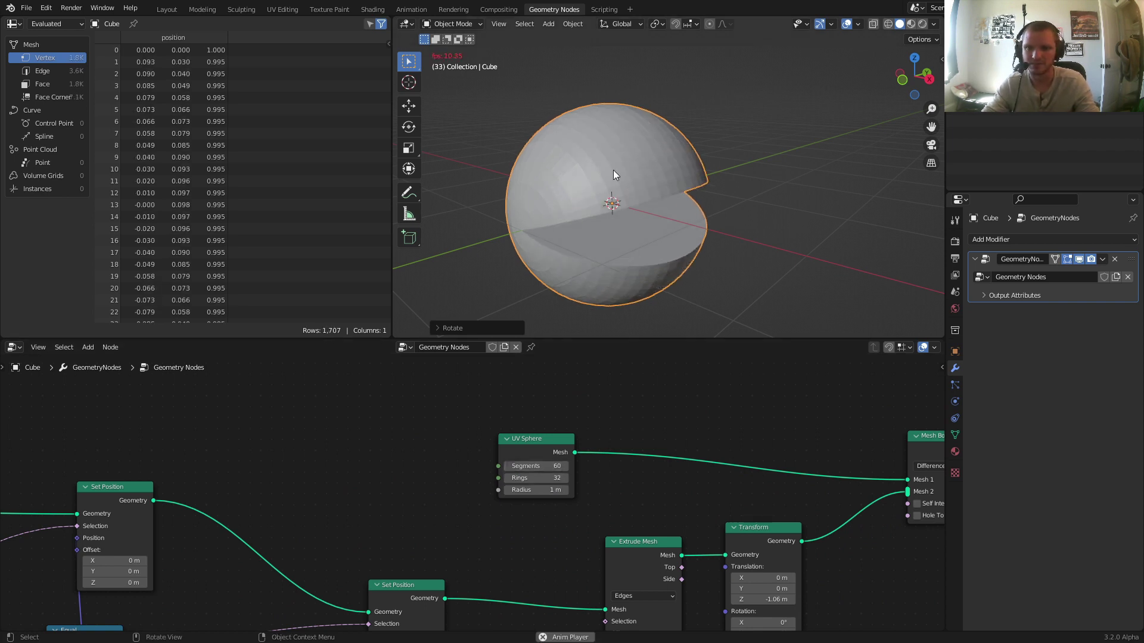
{"action": "middle_click_drag", "start_coordinate": [613, 170], "coordinate": [623, 191]}
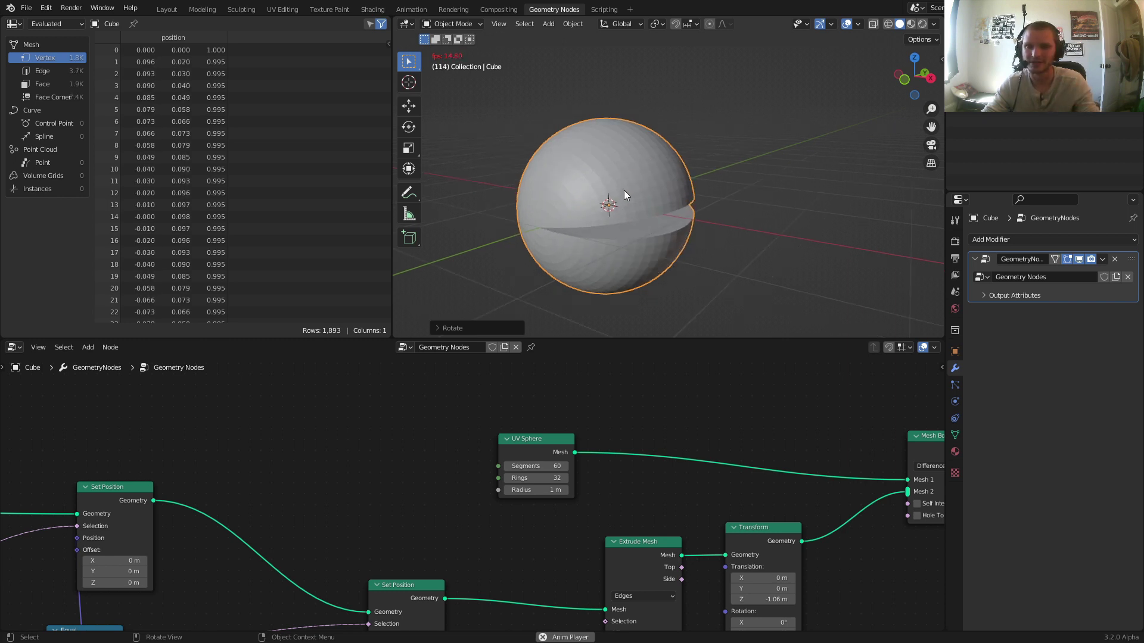
{"action": "scroll", "coordinate": [623, 190], "scroll_direction": "down", "scroll_amount": 2}
{"action": "key", "text": "space"}
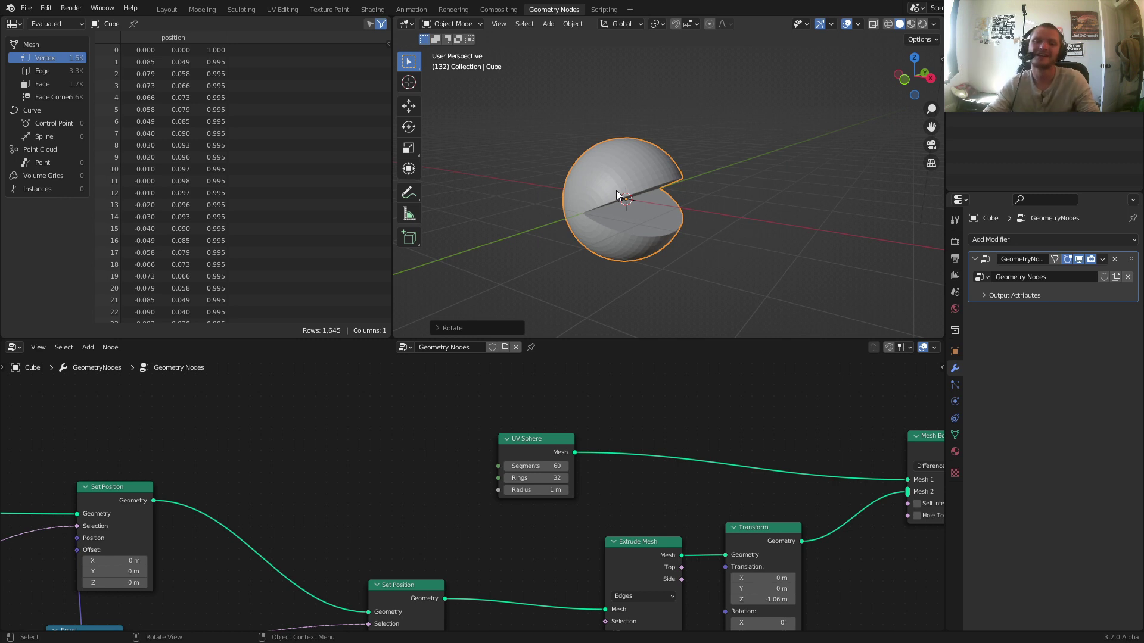
{"action": "key", "text": "space"}
{"action": "middle_click_drag", "start_coordinate": [623, 210], "coordinate": [613, 197]}
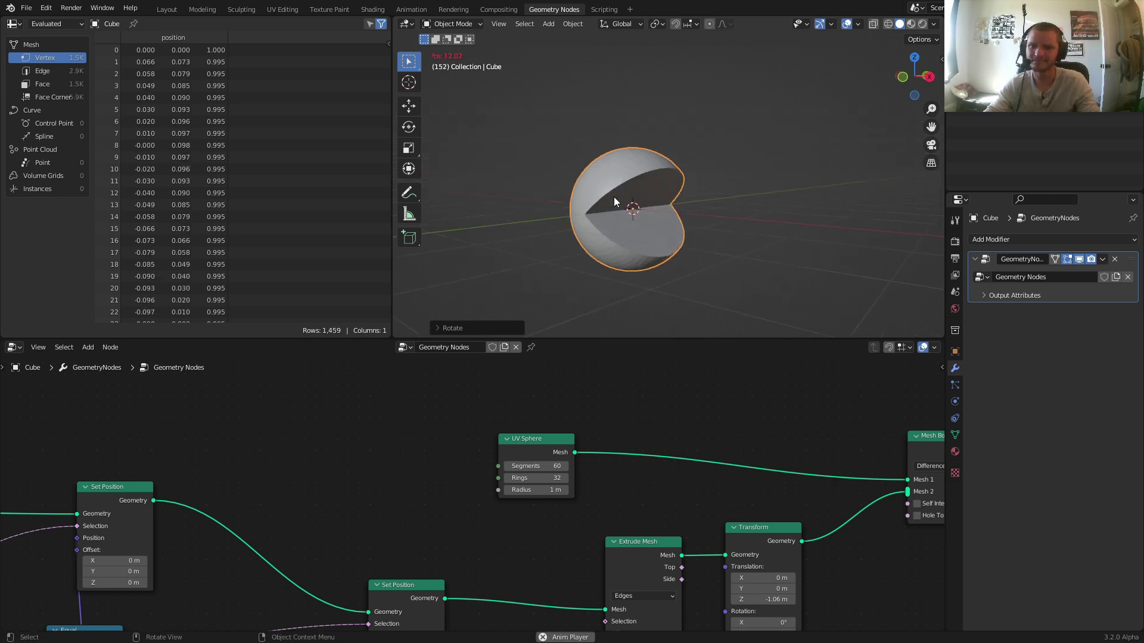
{"action": "key", "text": "space"}
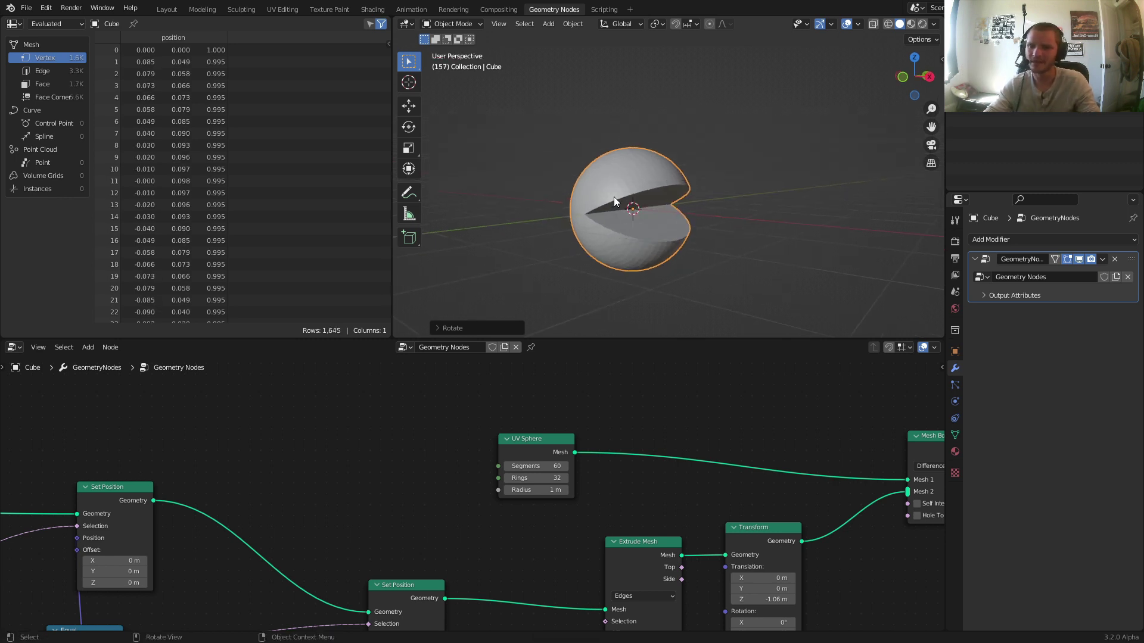
Step: Add a Remesh modifier to the object, save the file, and switch the remeshing to Blocks mode
{"action": "left_click", "coordinate": [1010, 239]}
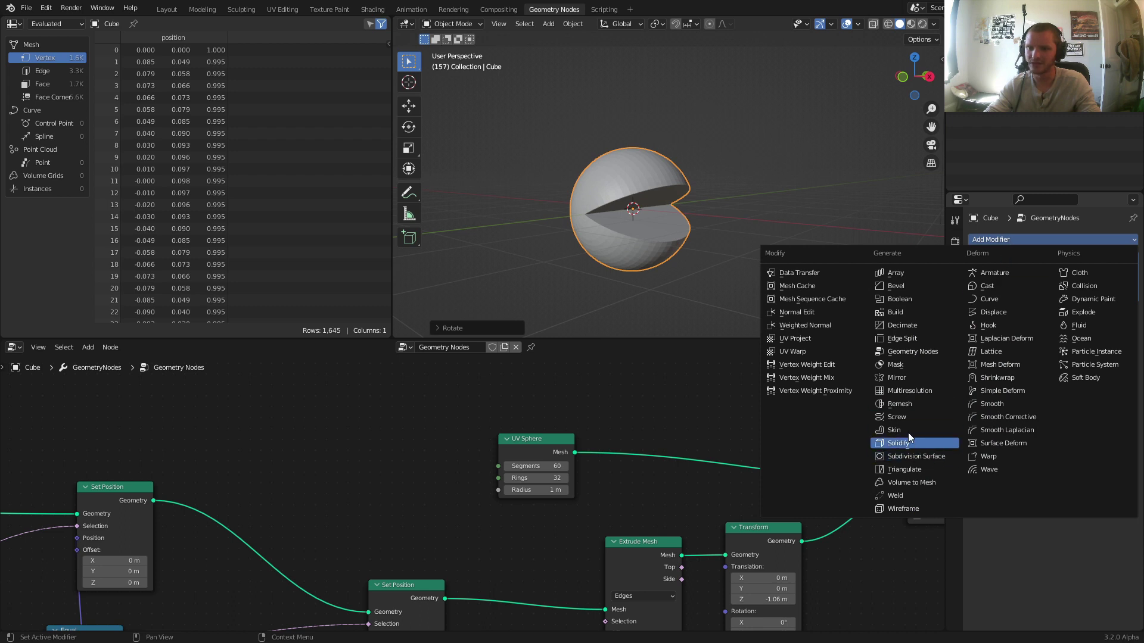
{"action": "left_click", "coordinate": [899, 405]}
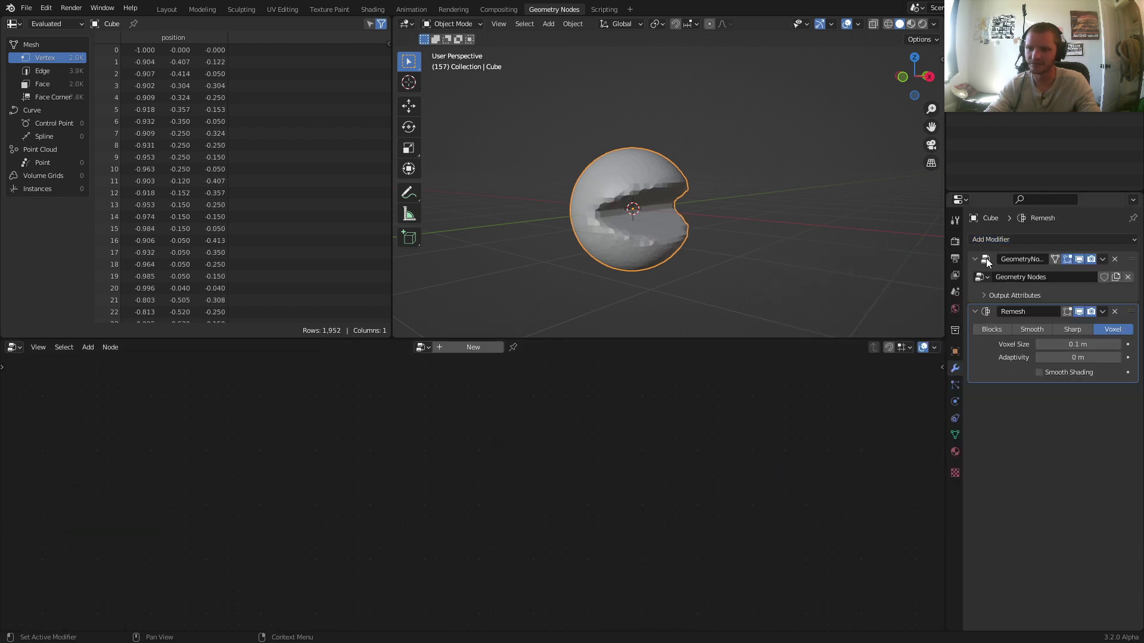
{"action": "key", "text": "ctrl+s"}
{"action": "left_click", "coordinate": [991, 330]}
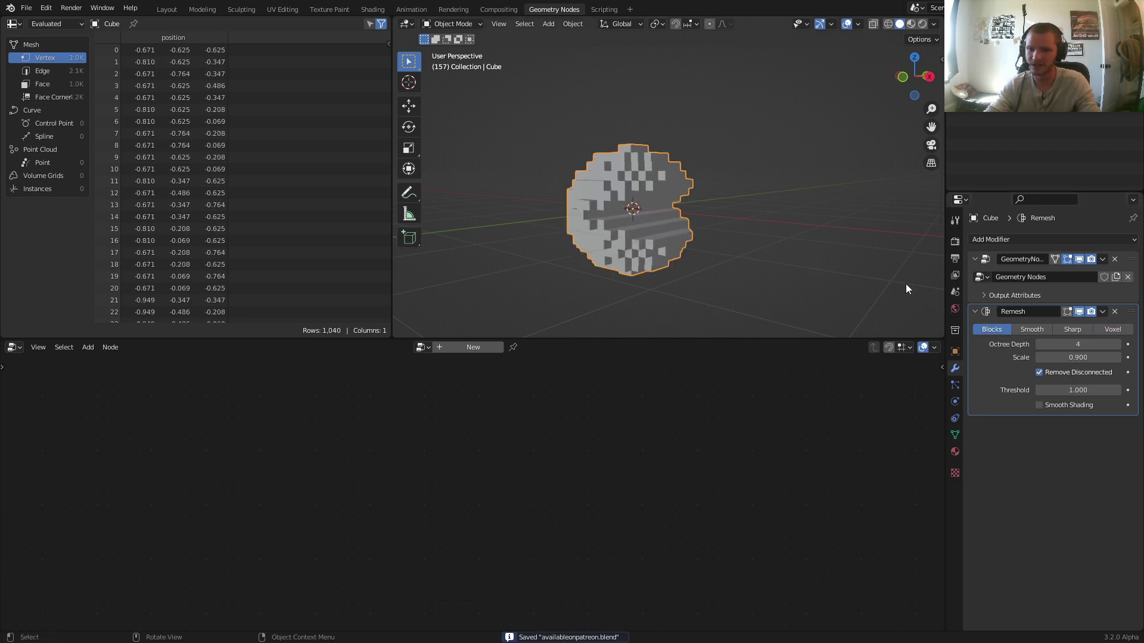
Step: Compare Remesh octree depths of 6 and 4, and settle on 5 with the animation playing
{"action": "left_click", "coordinate": [1117, 346]}
{"action": "left_click", "coordinate": [1118, 346]}
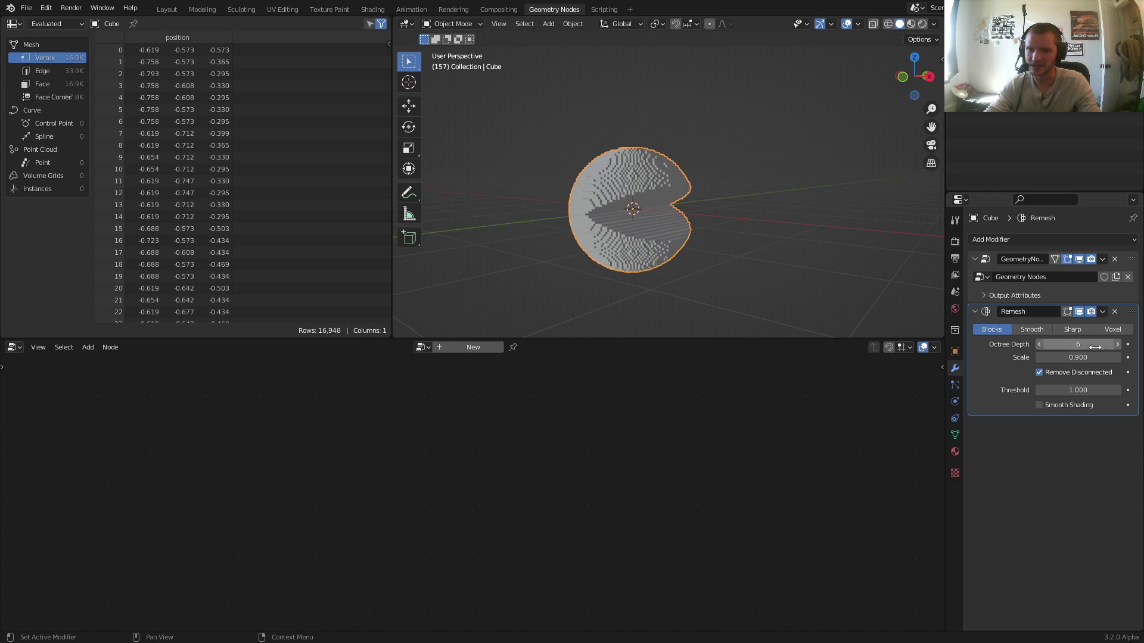
{"action": "left_click", "coordinate": [1037, 344]}
{"action": "left_click", "coordinate": [1038, 345]}
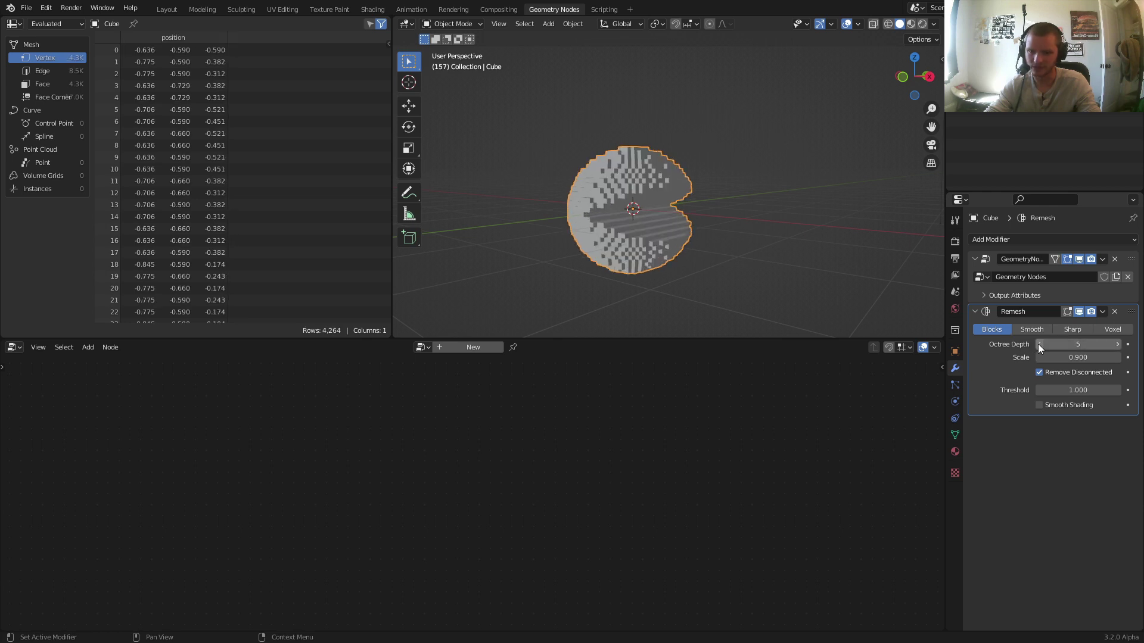
{"action": "key", "text": "space"}
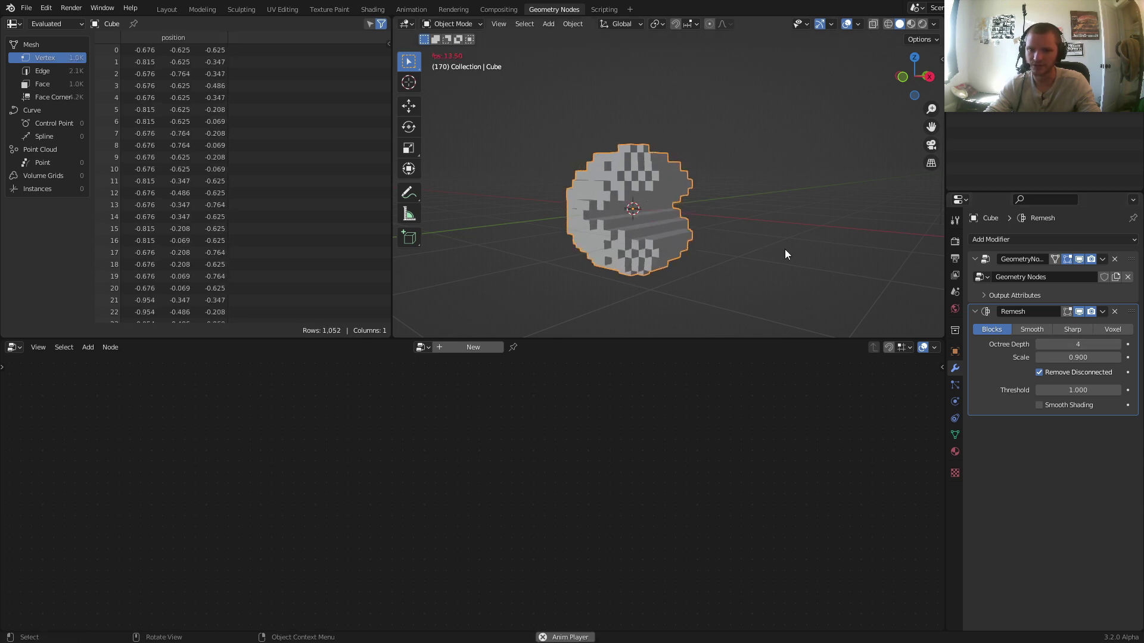
{"action": "middle_click_drag", "start_coordinate": [785, 249], "coordinate": [730, 228]}
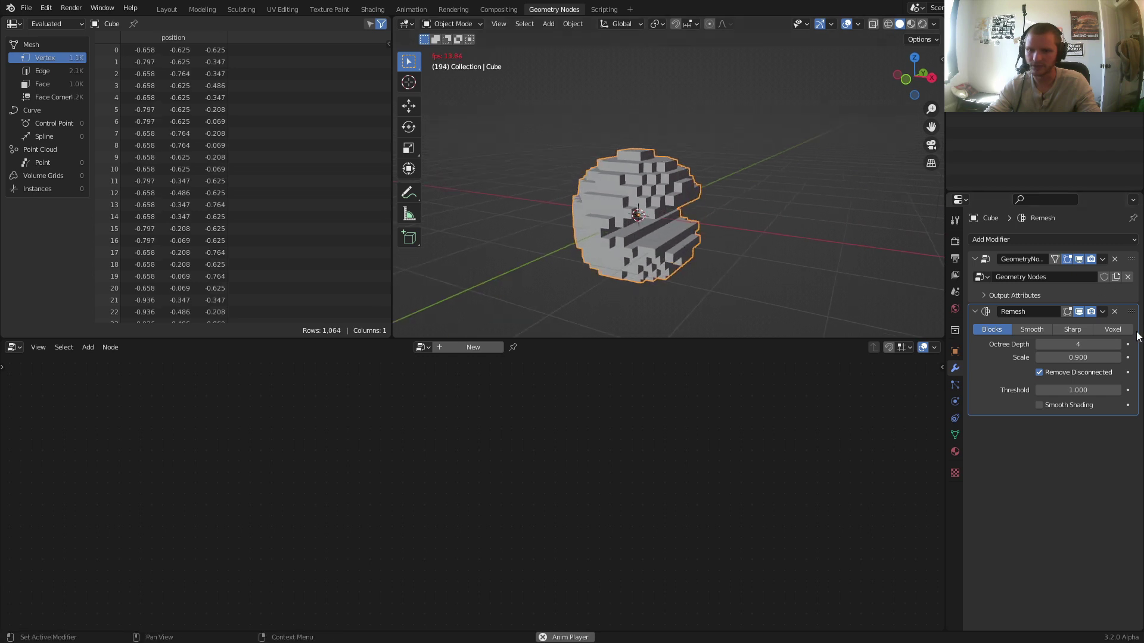
{"action": "left_click", "coordinate": [1117, 343]}
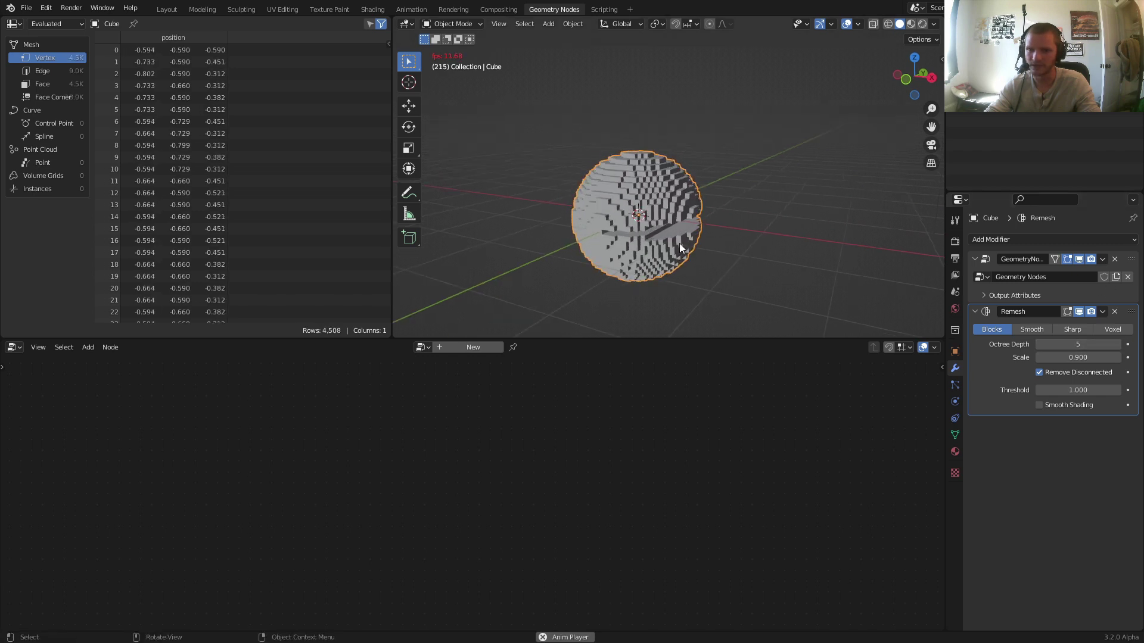
{"action": "middle_click_drag", "start_coordinate": [679, 243], "coordinate": [659, 225]}
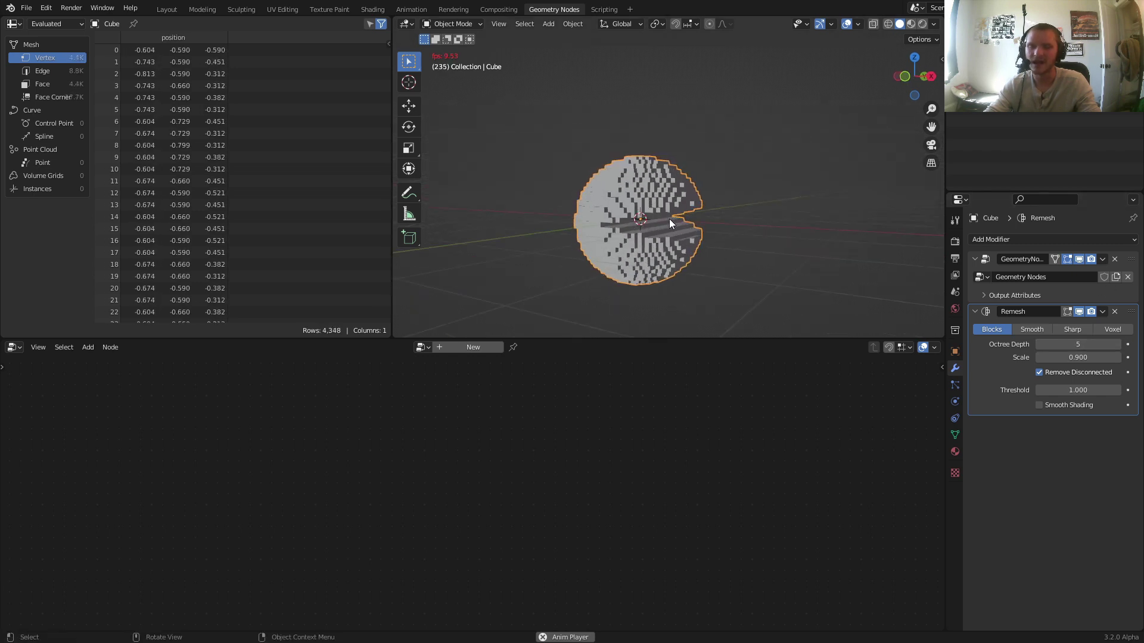
Step: Make the Geometry Nodes modifier active again, stop the playback, and switch the viewport to rendered shading
{"action": "left_click", "coordinate": [988, 260]}
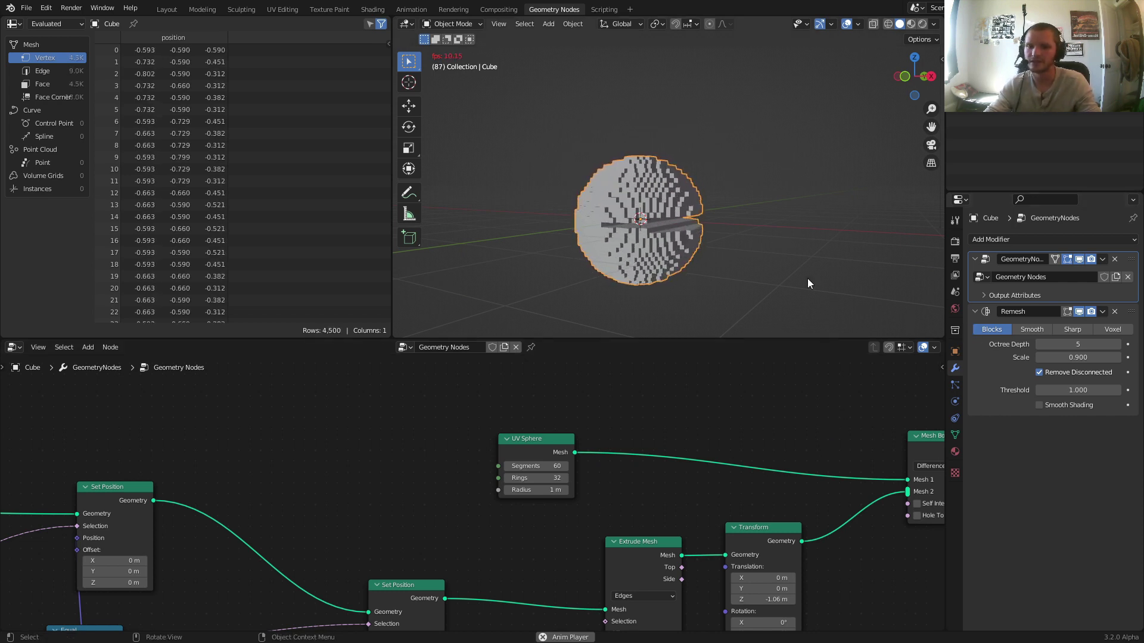
{"action": "scroll", "coordinate": [755, 411], "scroll_direction": "down", "scroll_amount": 7}
{"action": "middle_click_drag", "start_coordinate": [803, 482], "coordinate": [584, 470]}
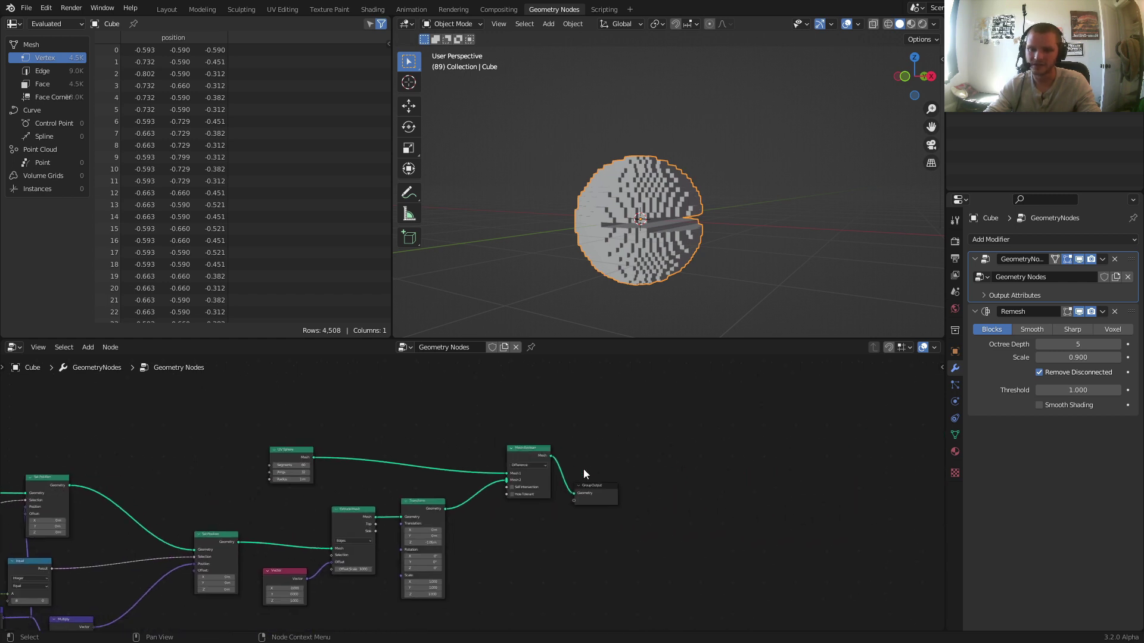
{"action": "scroll", "coordinate": [653, 424], "scroll_direction": "up", "scroll_amount": 4}
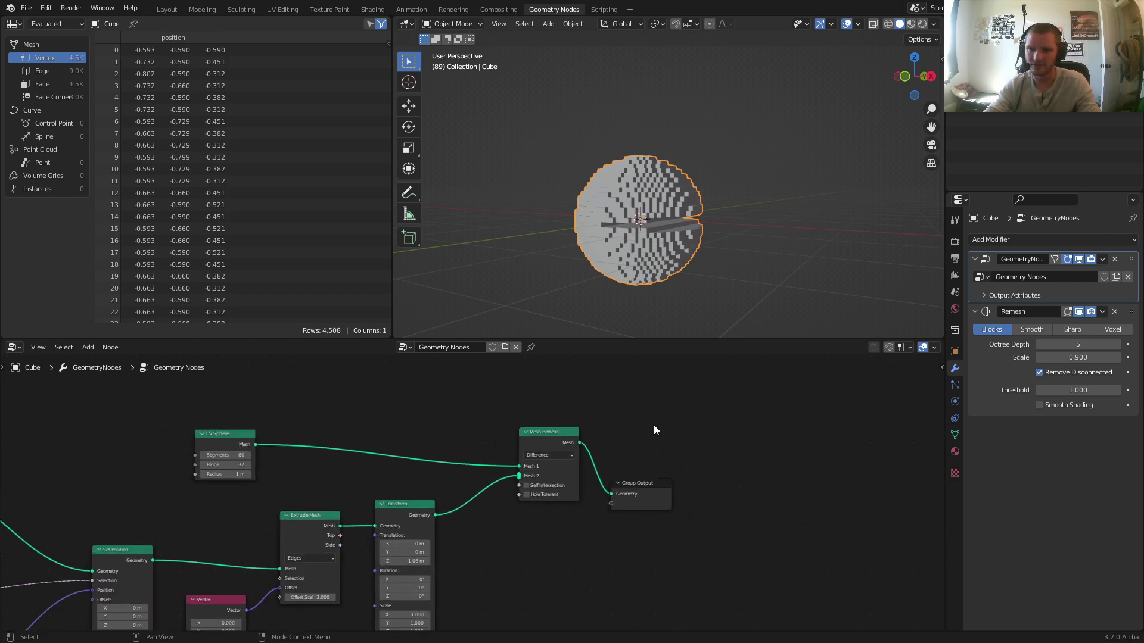
{"action": "left_click", "coordinate": [923, 24]}
Step: Insert a Set Material node between Mesh Boolean and Group Output and assign the existing Material to it
{"action": "scroll", "coordinate": [636, 416], "scroll_direction": "up", "scroll_amount": 2}
{"action": "key", "text": "shift+a"}
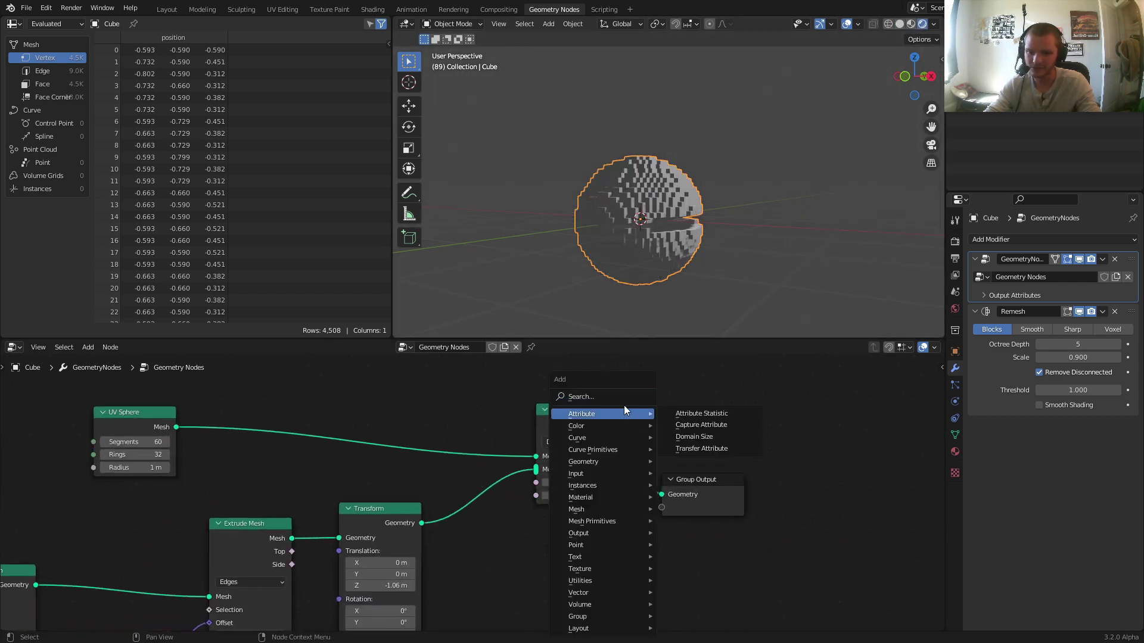
{"action": "left_click", "coordinate": [618, 397]}
{"action": "type", "text": "set"}
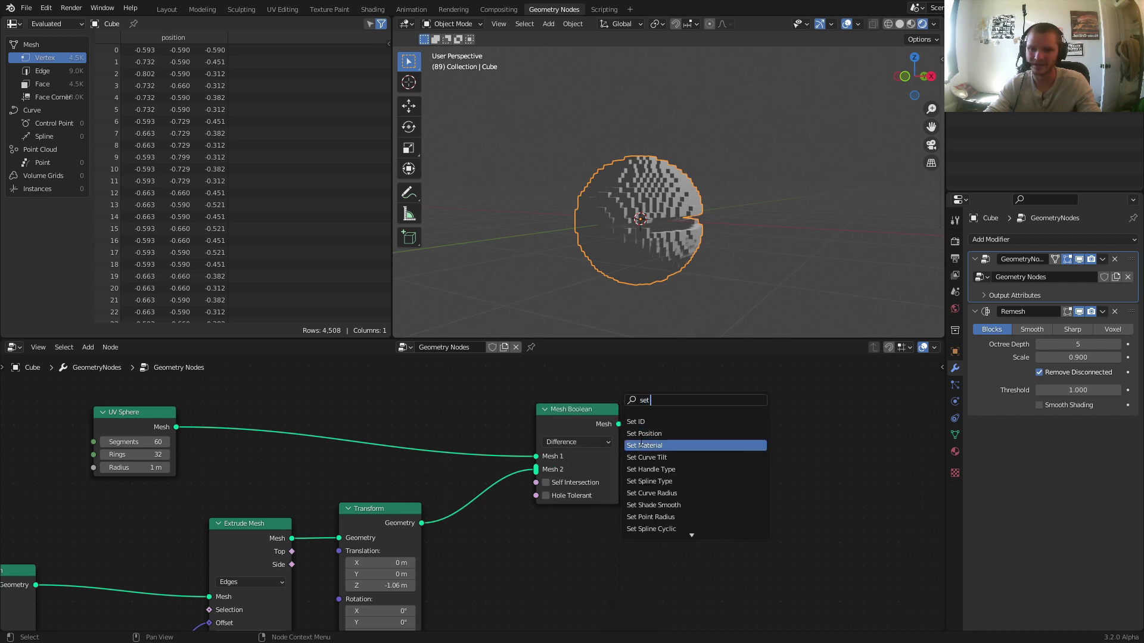
{"action": "left_click", "coordinate": [641, 445]}
{"action": "left_click", "coordinate": [705, 459]}
{"action": "left_click", "coordinate": [707, 467]}
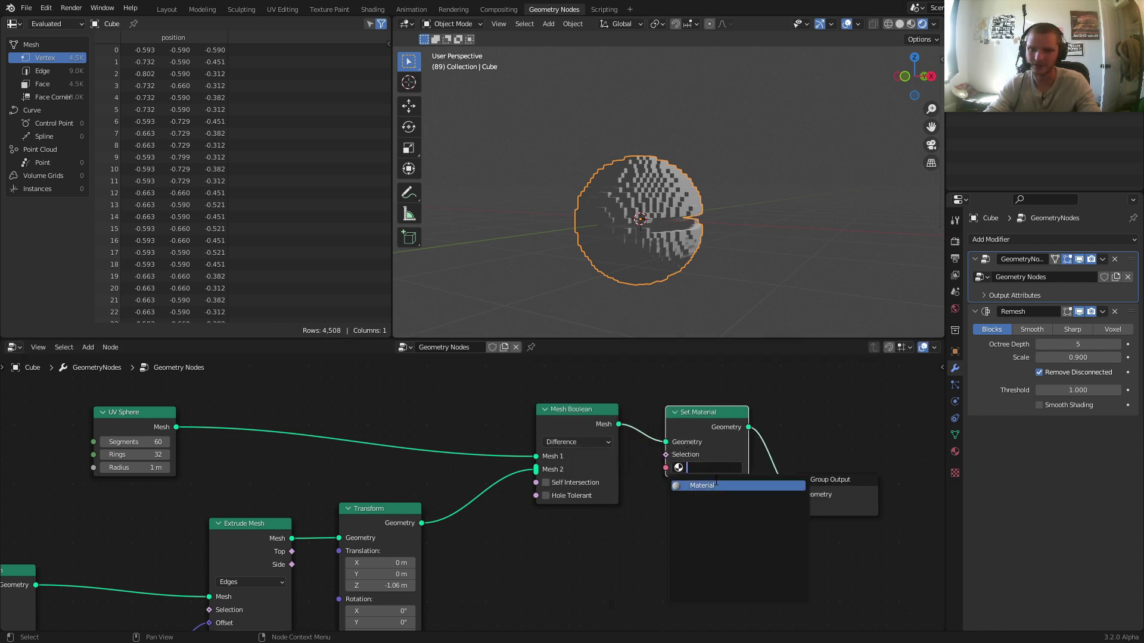
{"action": "left_click", "coordinate": [715, 484]}
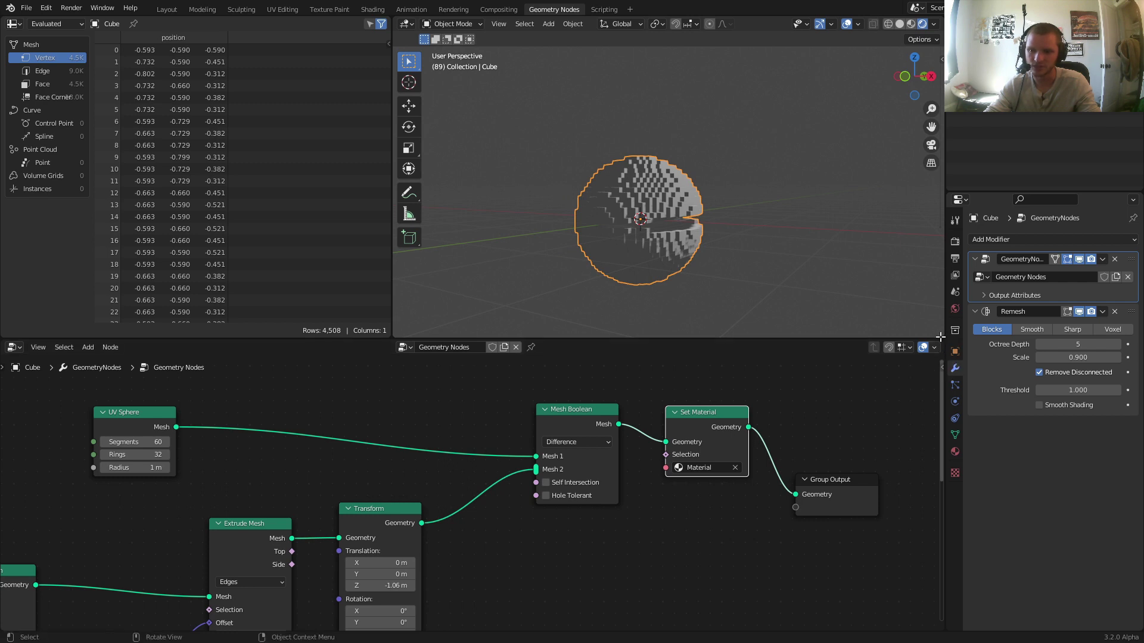
Step: Split the geometry node editor side by side and turn the new area into a Shader Editor
{"action": "left_click_drag", "start_coordinate": [940, 340], "coordinate": [484, 381]}
{"action": "left_click", "coordinate": [501, 347]}
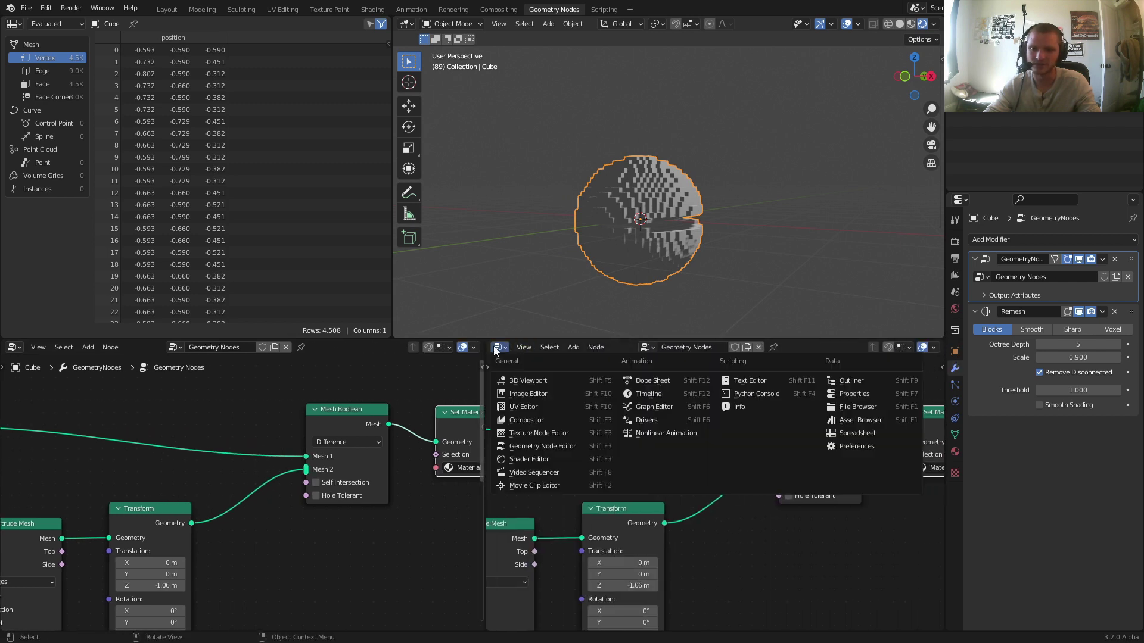
{"action": "left_click", "coordinate": [532, 457]}
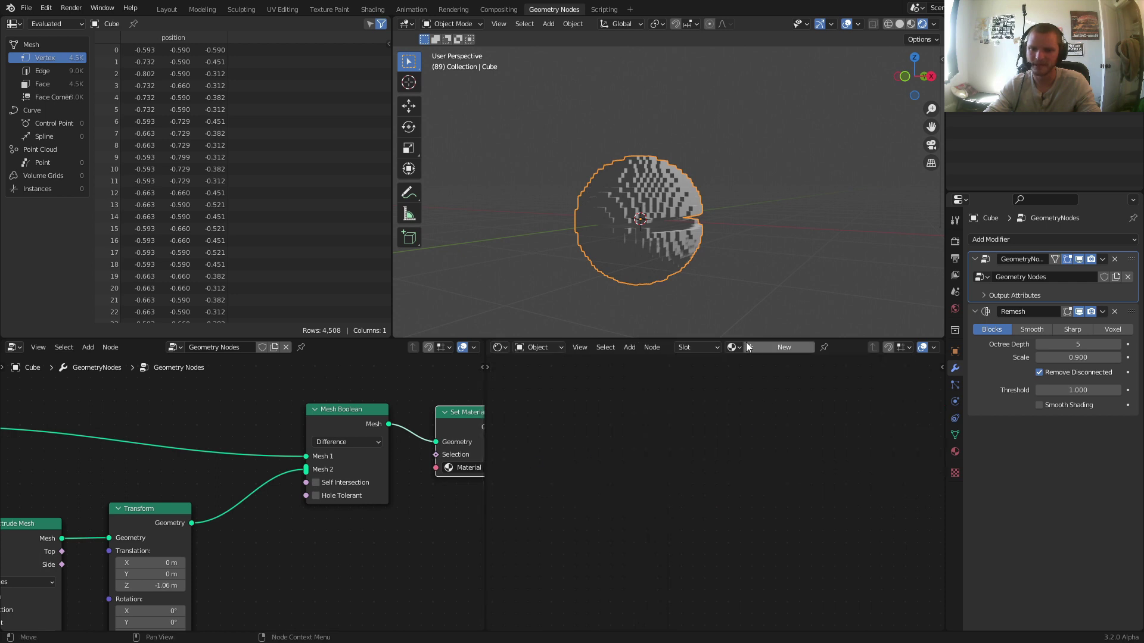
Step: Assign the existing Material to the object, frame its shader nodes, and try changing the Base Color
{"action": "left_click", "coordinate": [734, 346]}
{"action": "left_click", "coordinate": [763, 366]}
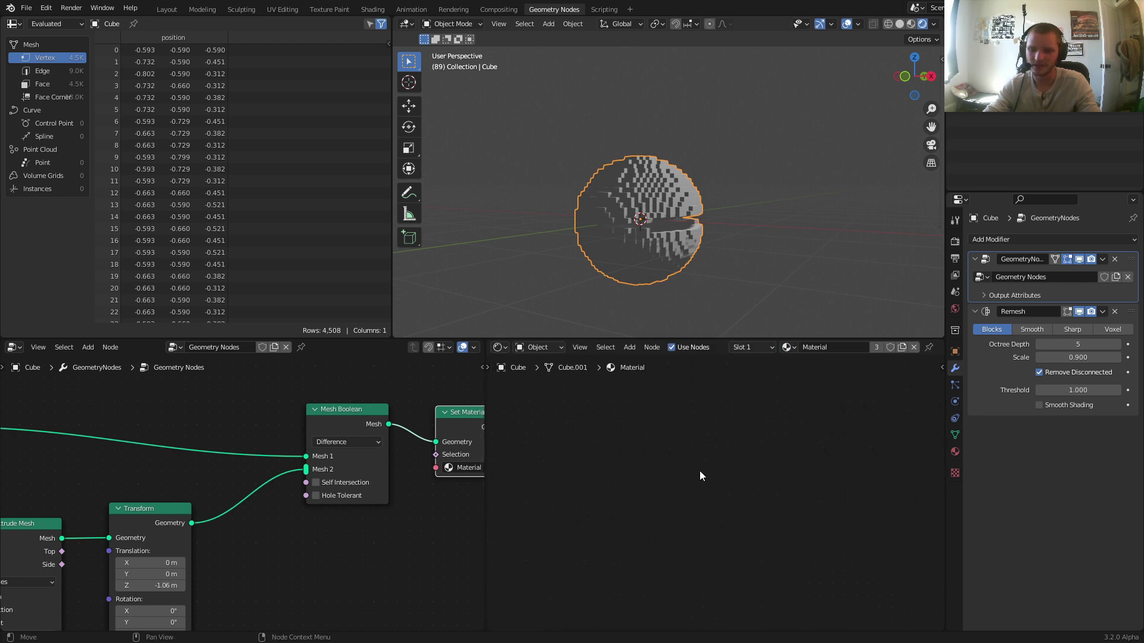
{"action": "key", "text": "Home"}
{"action": "scroll", "coordinate": [703, 465], "scroll_direction": "up", "scroll_amount": 5}
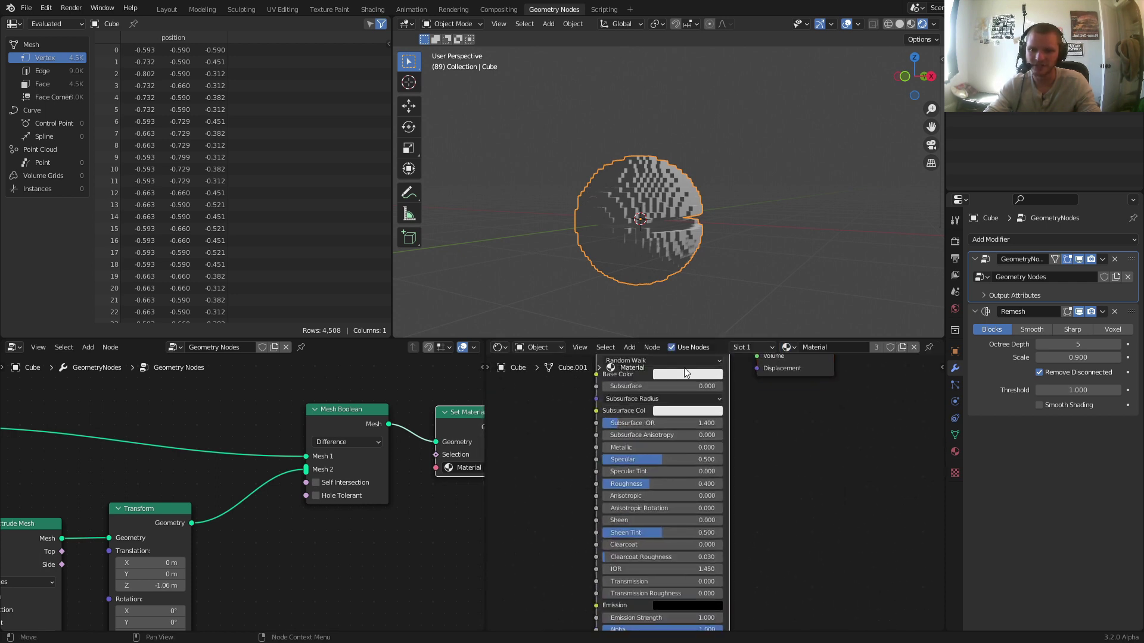
{"action": "left_click", "coordinate": [686, 373]}
{"action": "left_click_drag", "start_coordinate": [690, 288], "coordinate": [704, 252]}
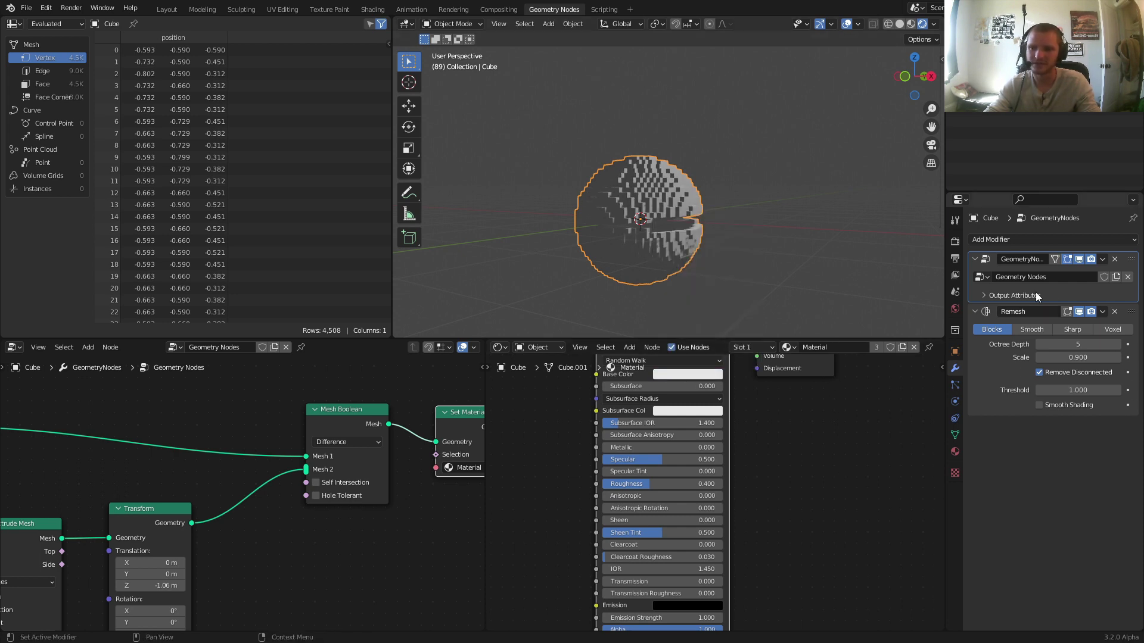
Step: Dissolve the Set Material node out of the node tree and add a second Geometry Nodes modifier with a new node group after Remesh
{"action": "middle_click_drag", "start_coordinate": [476, 432], "coordinate": [359, 462]}
{"action": "key", "text": "ctrl+x"}
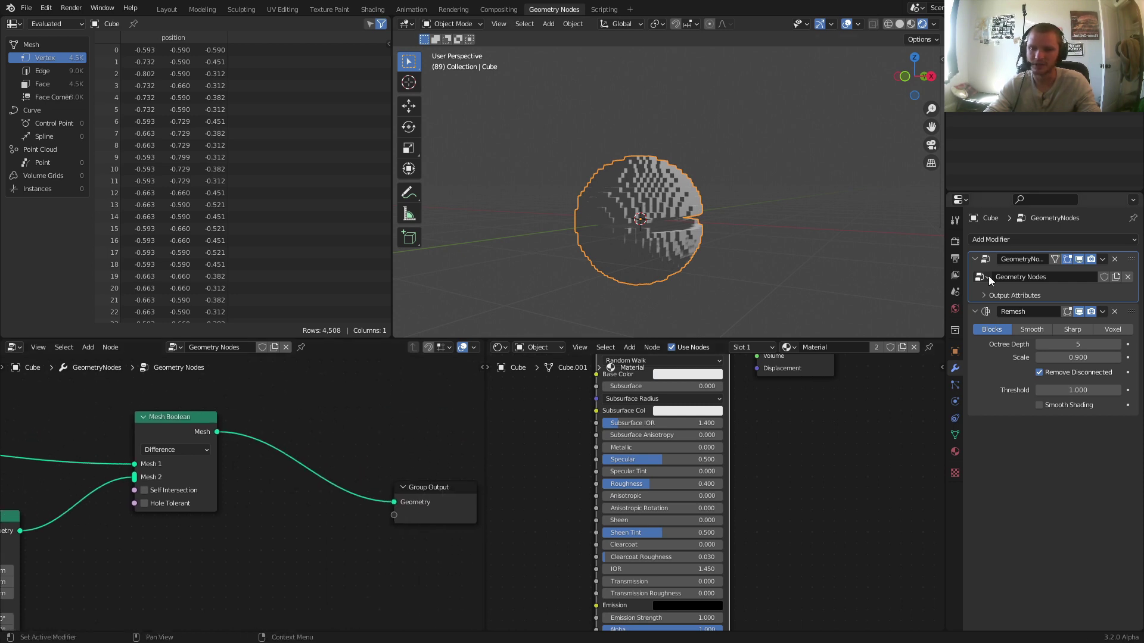
{"action": "left_click", "coordinate": [1006, 239]}
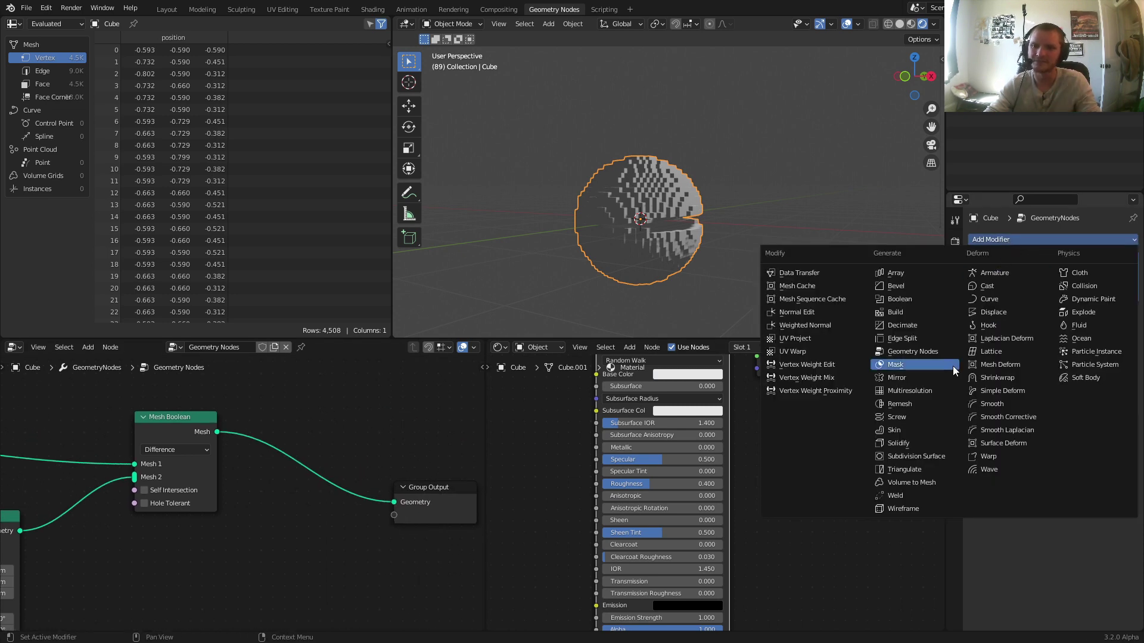
{"action": "left_click", "coordinate": [939, 352]}
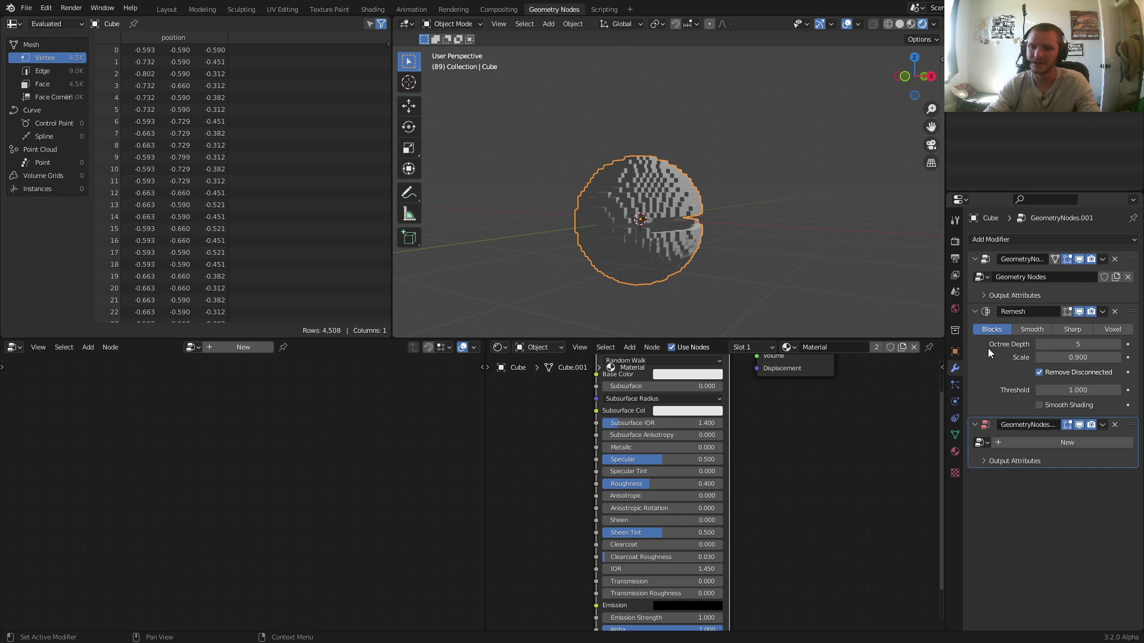
{"action": "left_click", "coordinate": [1049, 444]}
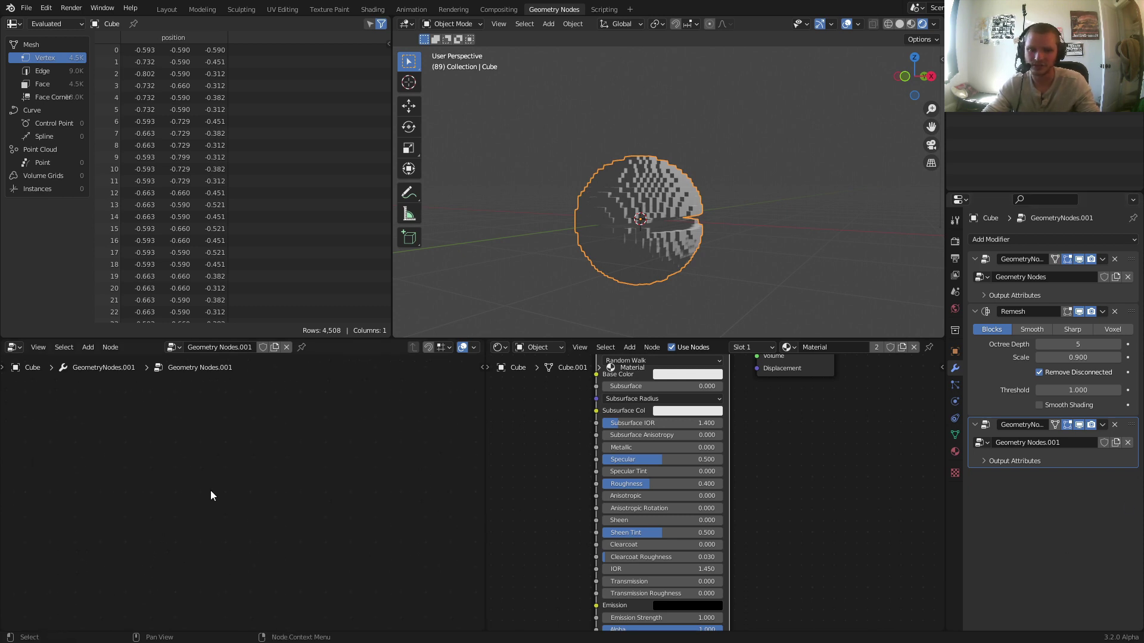
Step: Insert a Set Material node between Group Input and Group Output in the new node group and assign Material to it
{"action": "key", "text": "Home"}
{"action": "key", "text": "shift+a"}
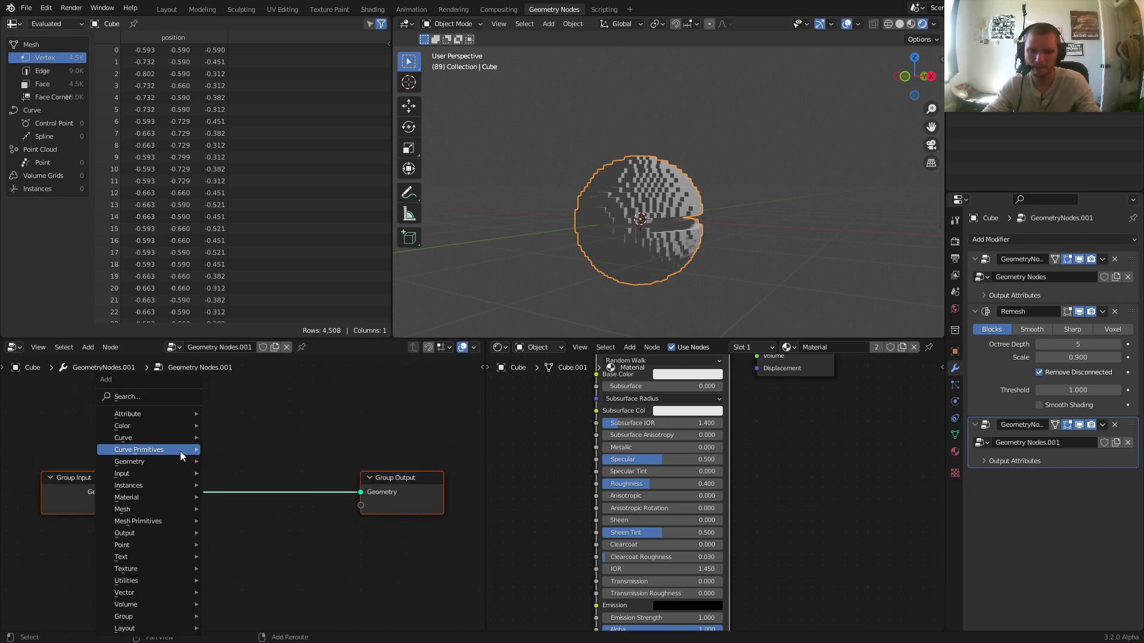
{"action": "left_click", "coordinate": [158, 398]}
{"action": "type", "text": "set m"}
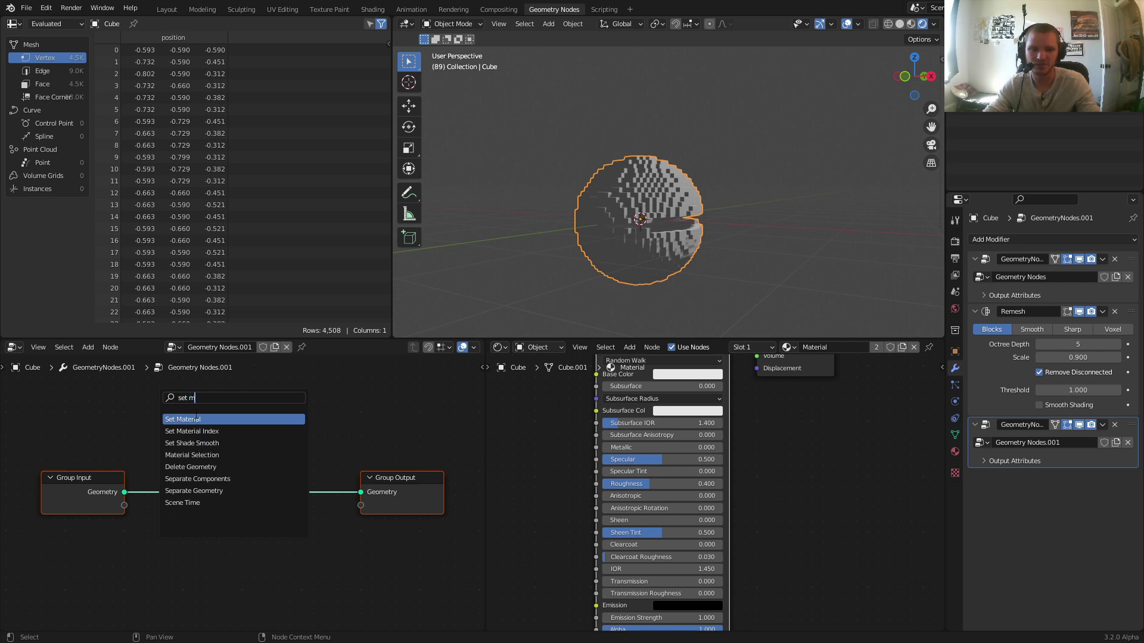
{"action": "key", "text": "Return"}
{"action": "left_click", "coordinate": [262, 497]}
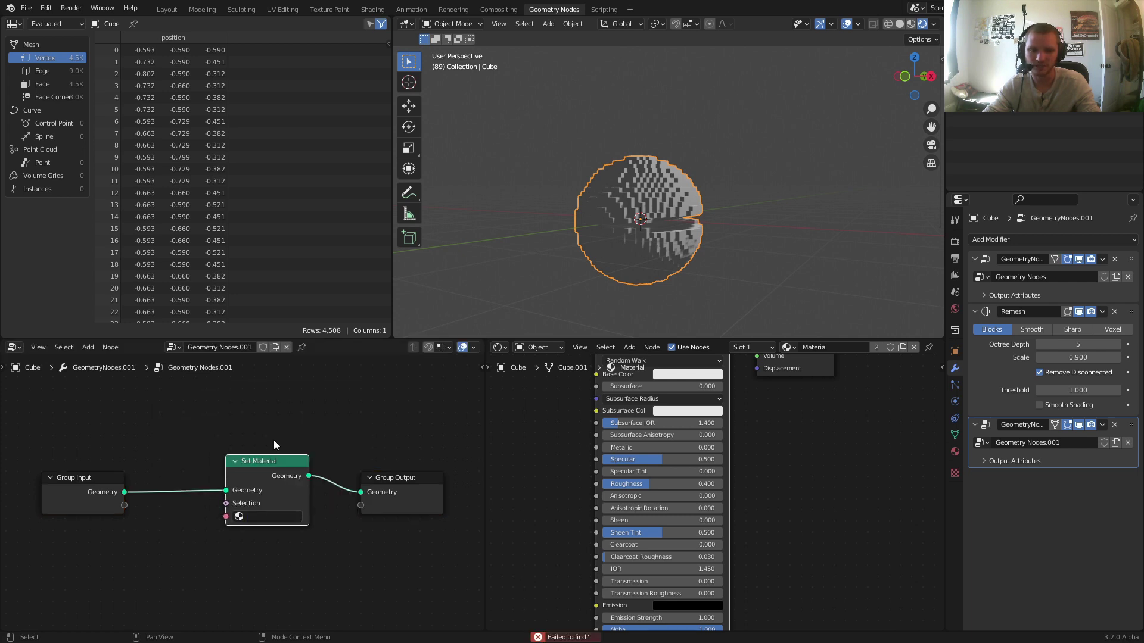
{"action": "left_click", "coordinate": [268, 518]}
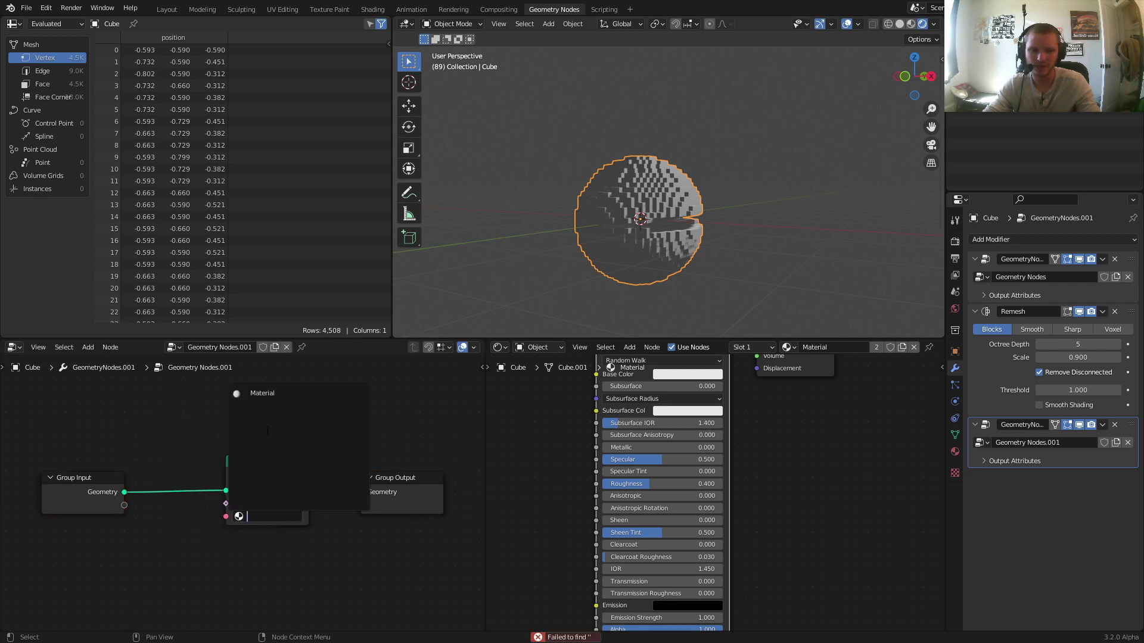
{"action": "left_click", "coordinate": [262, 395]}
Step: Set the material's Base Color to bright yellow, play the animation to check the look, and stop playback
{"action": "middle_click_drag", "start_coordinate": [687, 376], "coordinate": [683, 404]}
{"action": "left_click", "coordinate": [684, 404]}
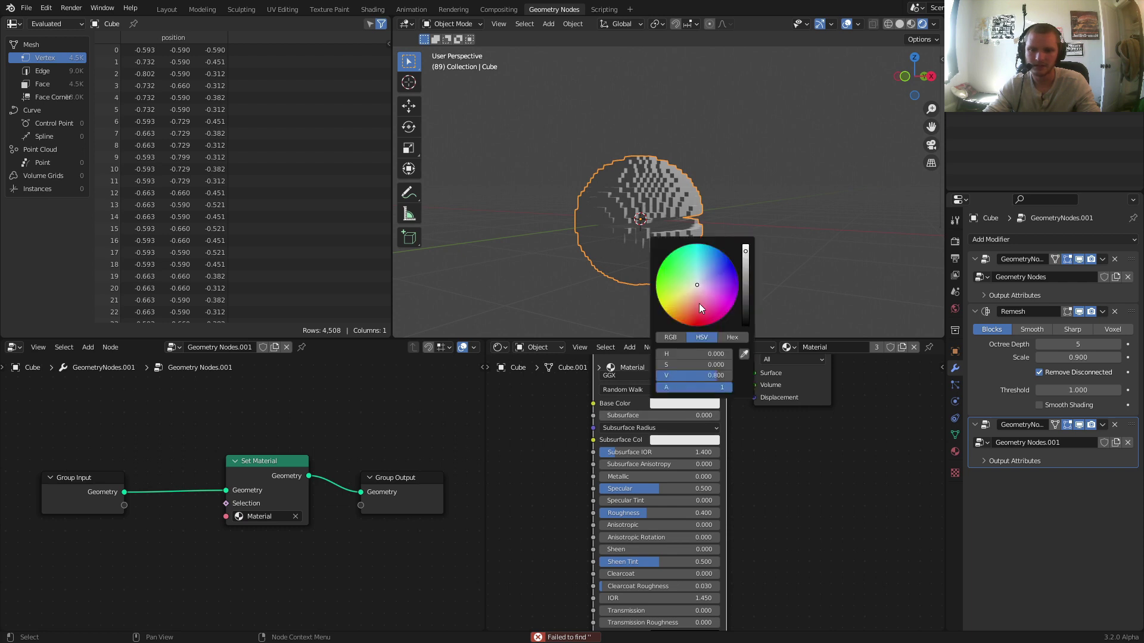
{"action": "left_click", "coordinate": [670, 310]}
{"action": "key", "text": "space"}
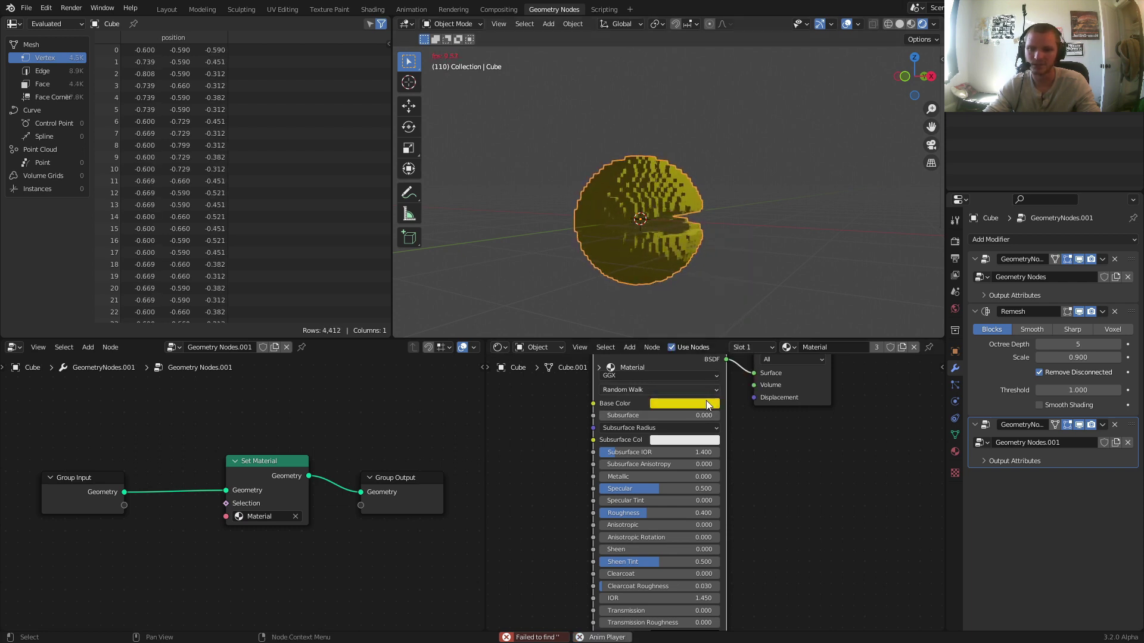
{"action": "left_click", "coordinate": [684, 404]}
{"action": "left_click", "coordinate": [745, 253]}
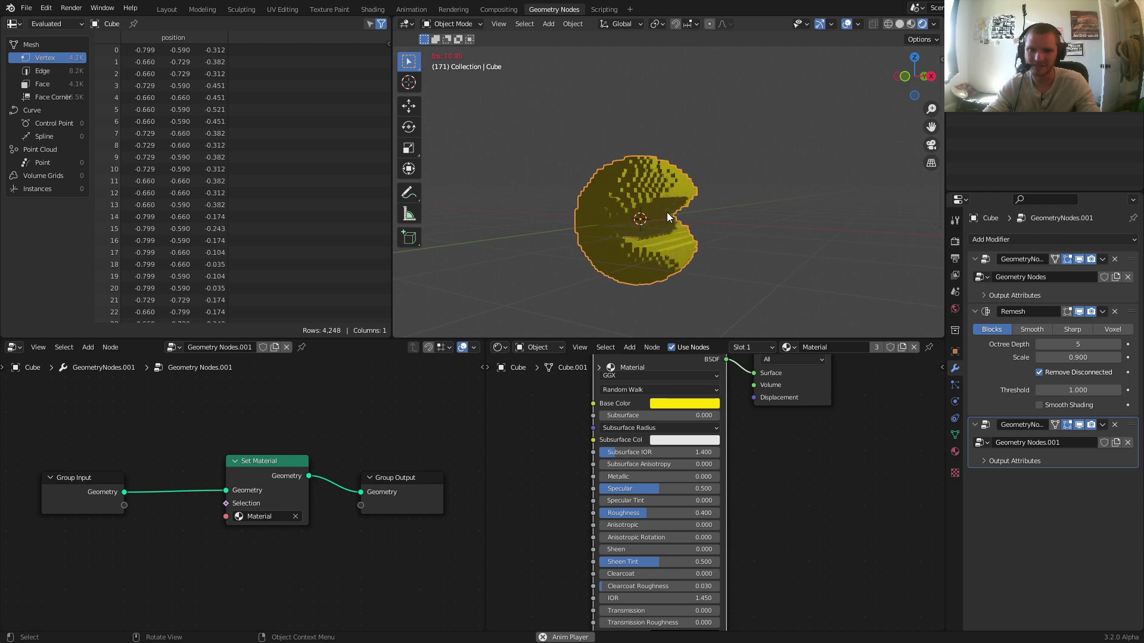
{"action": "key", "text": "space"}
Step: Leave the fullscreen window mode, switch to OBS, and move its window up
{"action": "key", "text": "q"}
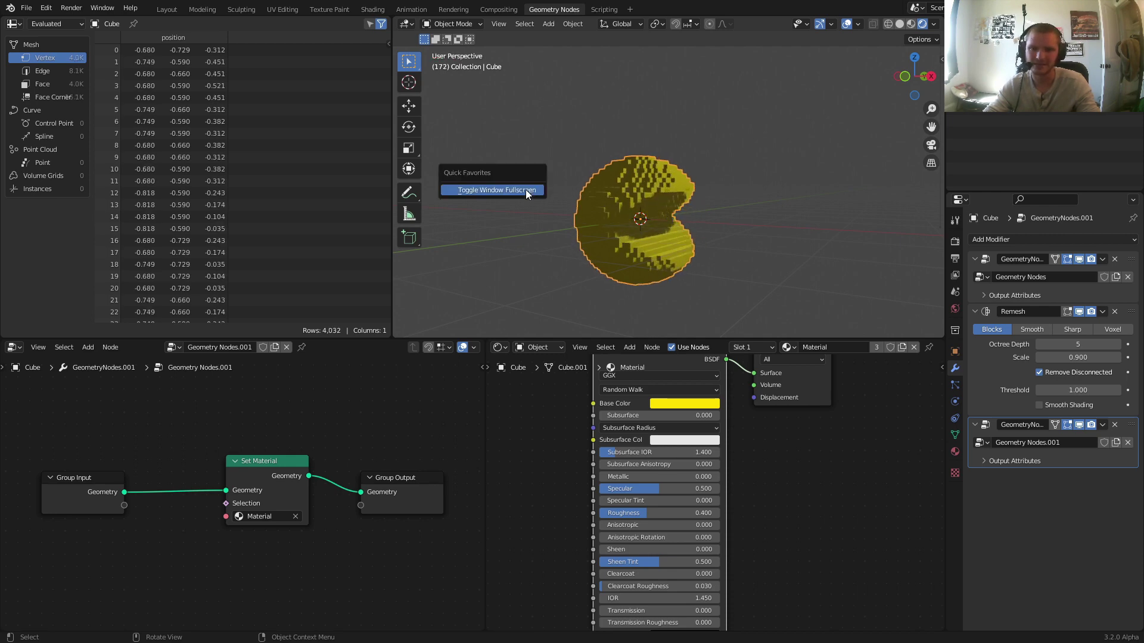
{"action": "left_click", "coordinate": [526, 189]}
{"action": "left_click", "coordinate": [424, 631]}
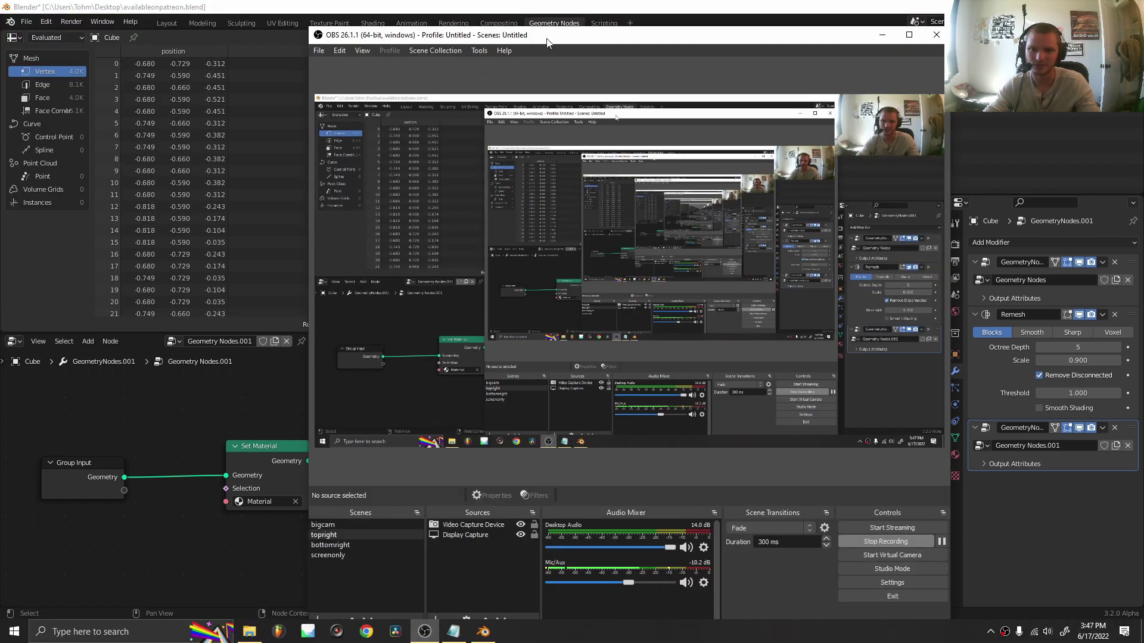
{"action": "left_click_drag", "start_coordinate": [548, 30], "coordinate": [517, 5]}
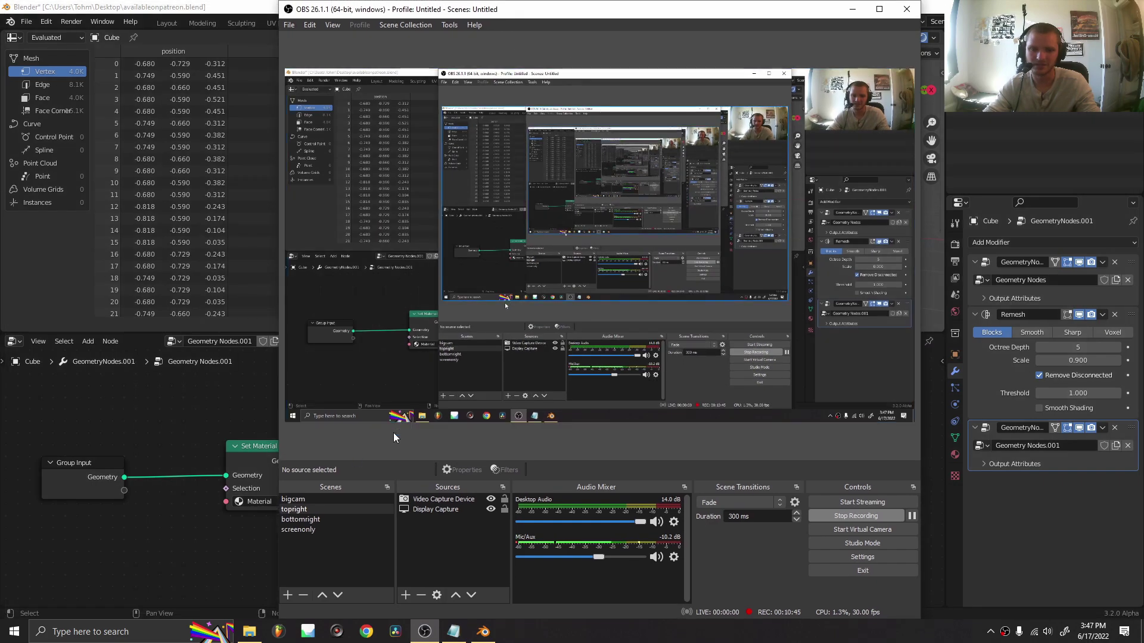